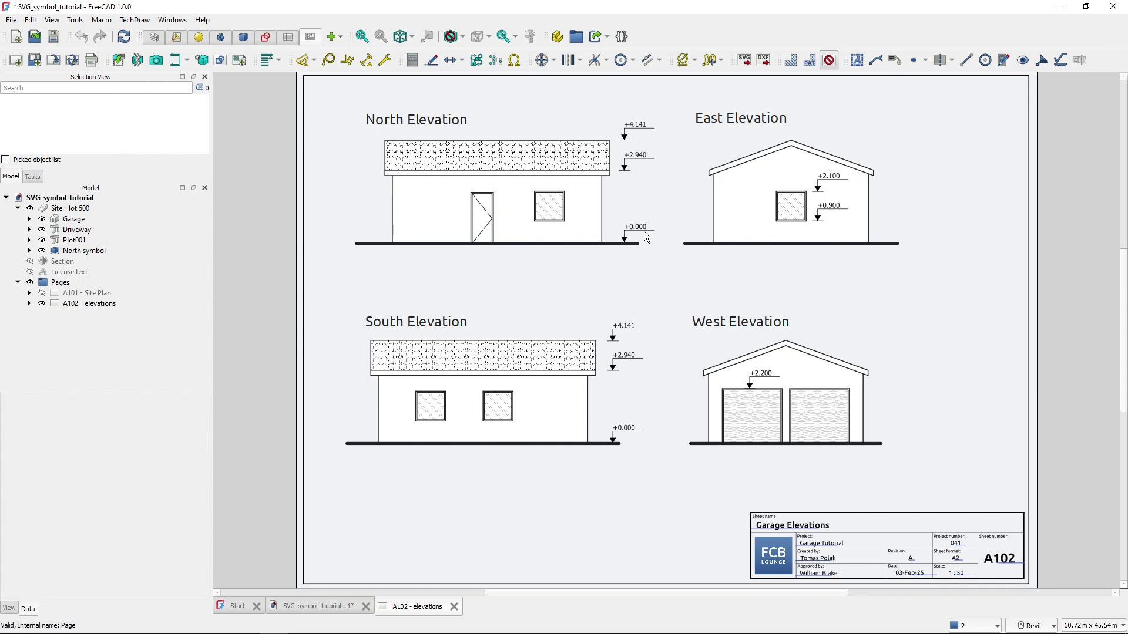
# Show the view frames and move the North Elevation's +0.000 level symbol to the empty area between the elevations
pyautogui.click(635, 230)
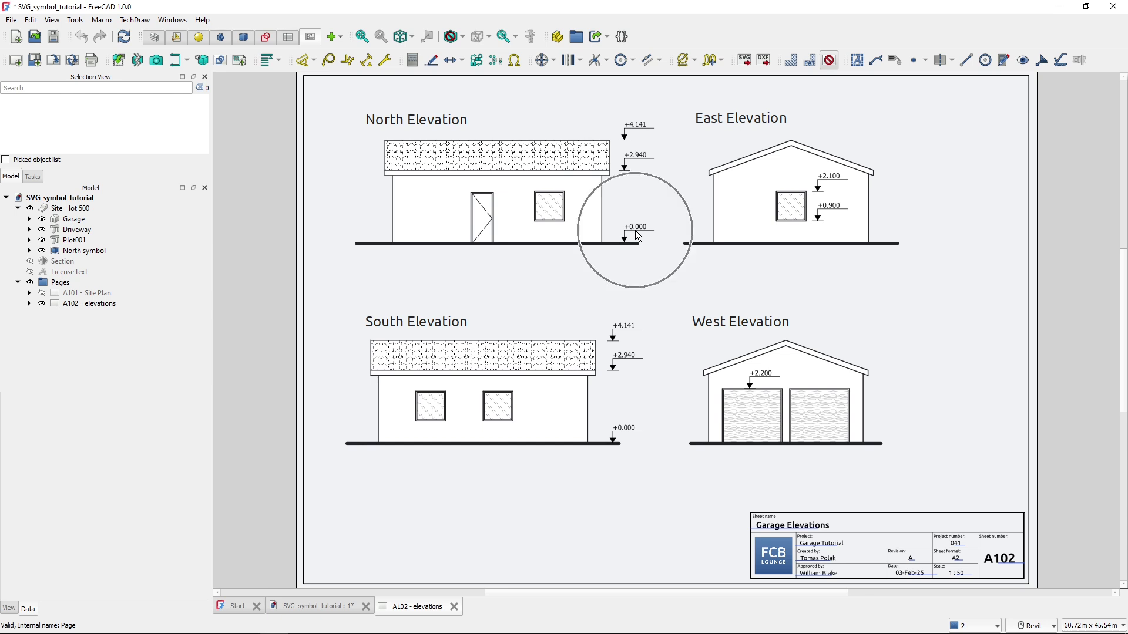
pyautogui.click(638, 171)
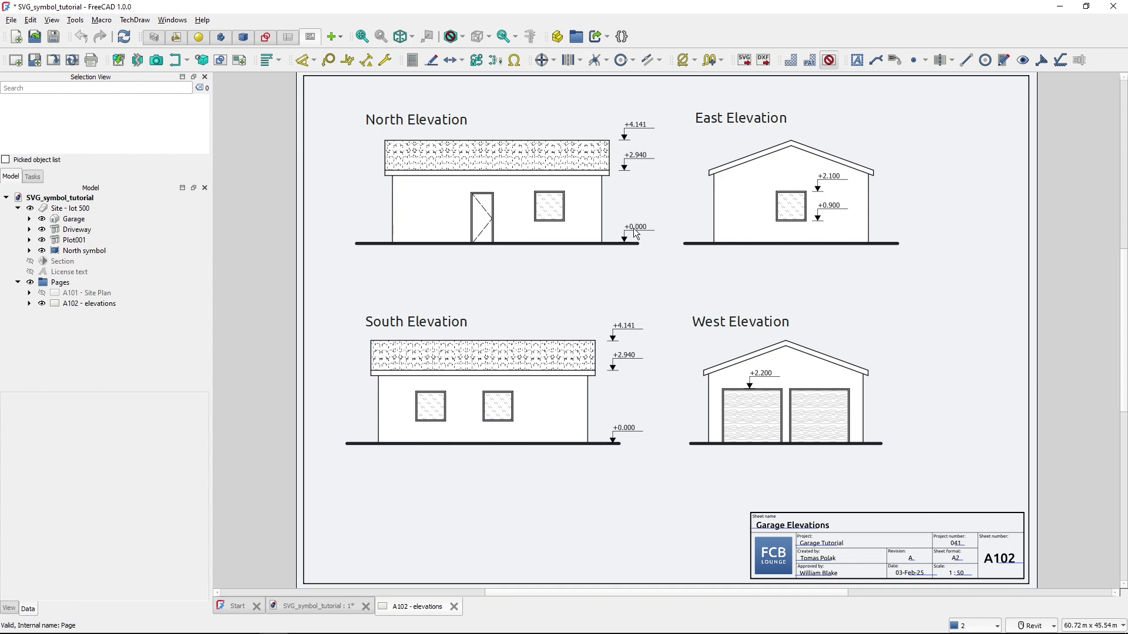
pyautogui.click(829, 61)
pyautogui.click(650, 183)
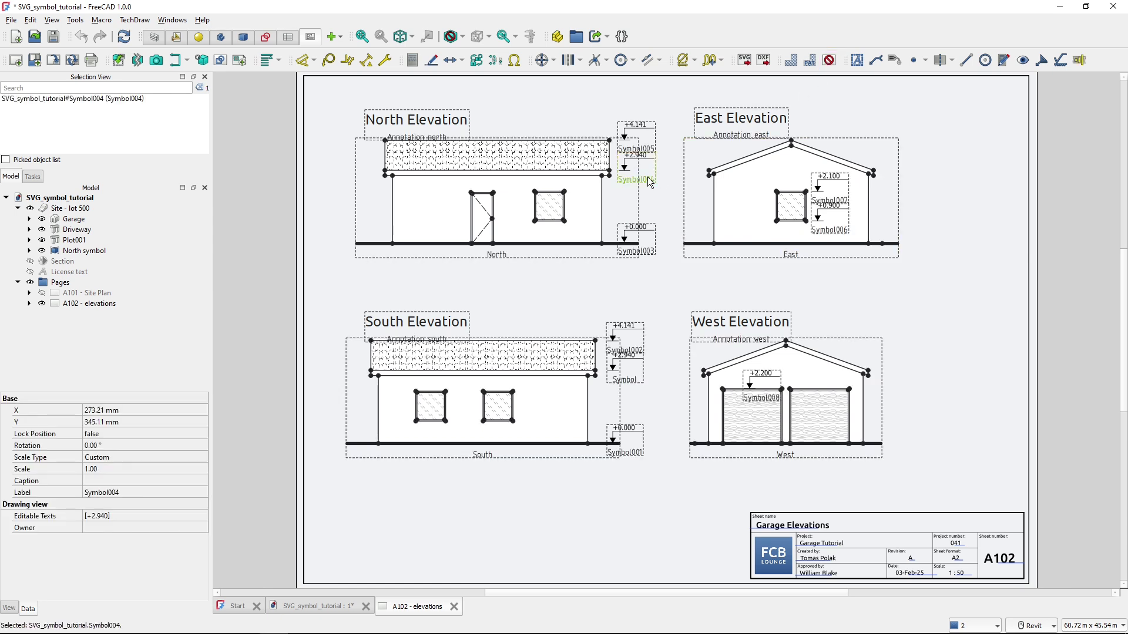
pyautogui.click(637, 250)
pyautogui.moveTo(638, 250); pyautogui.dragTo(671, 312)
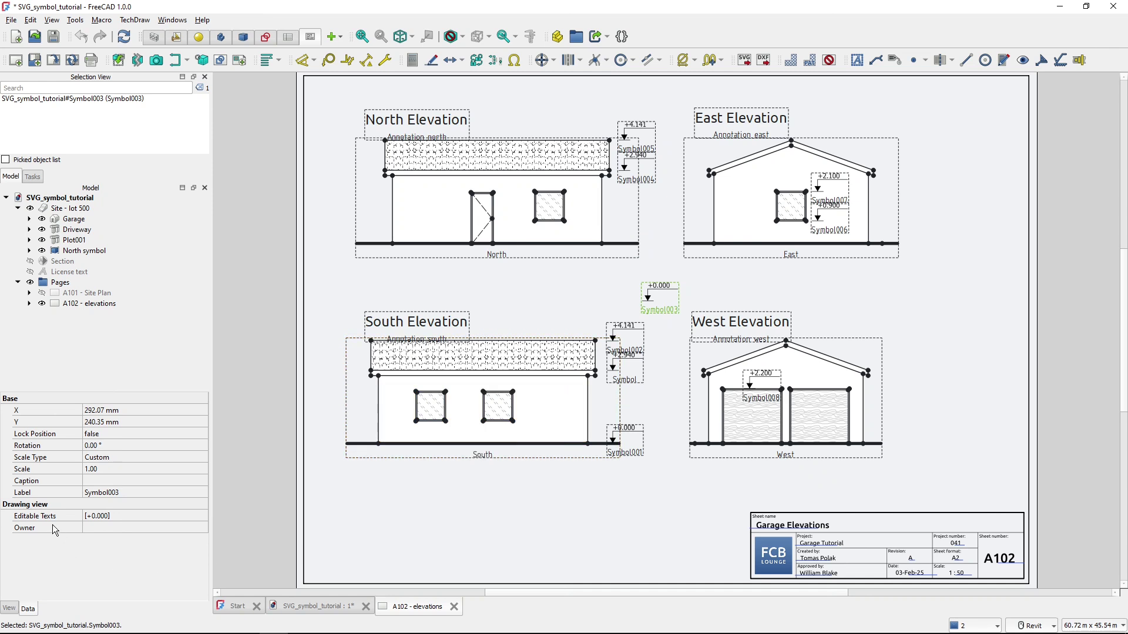
# Set the moved level symbol's editable text to +2.200 and hide the view frames
pyautogui.click(199, 517)
pyautogui.click(202, 516)
pyautogui.doubleClick(522, 268)
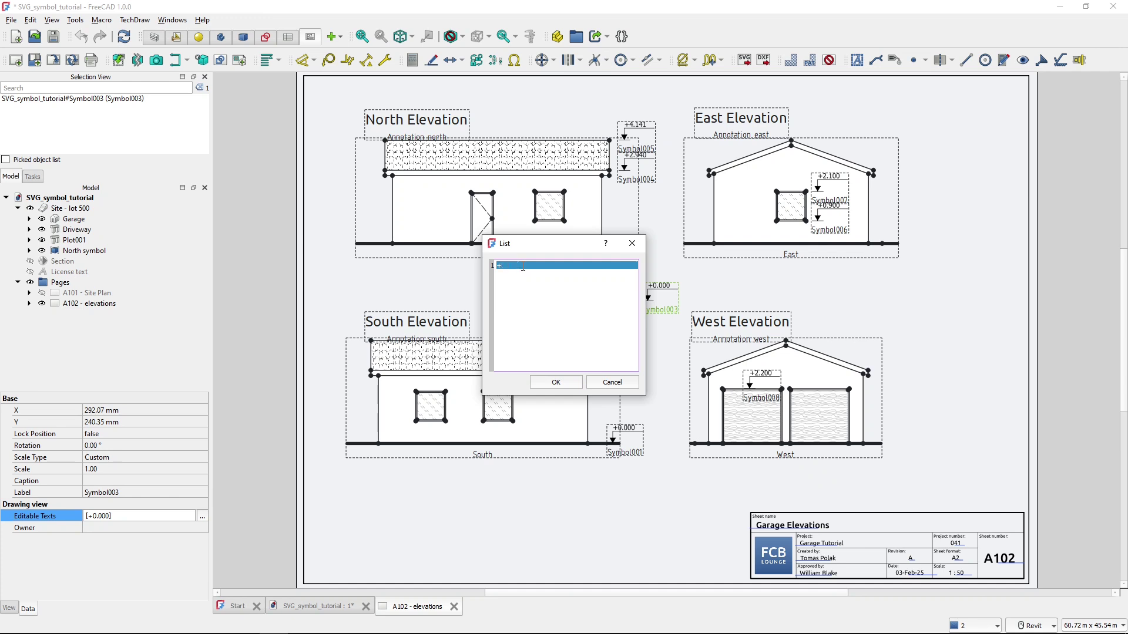
pyautogui.write('+2.200')
pyautogui.press('Return')
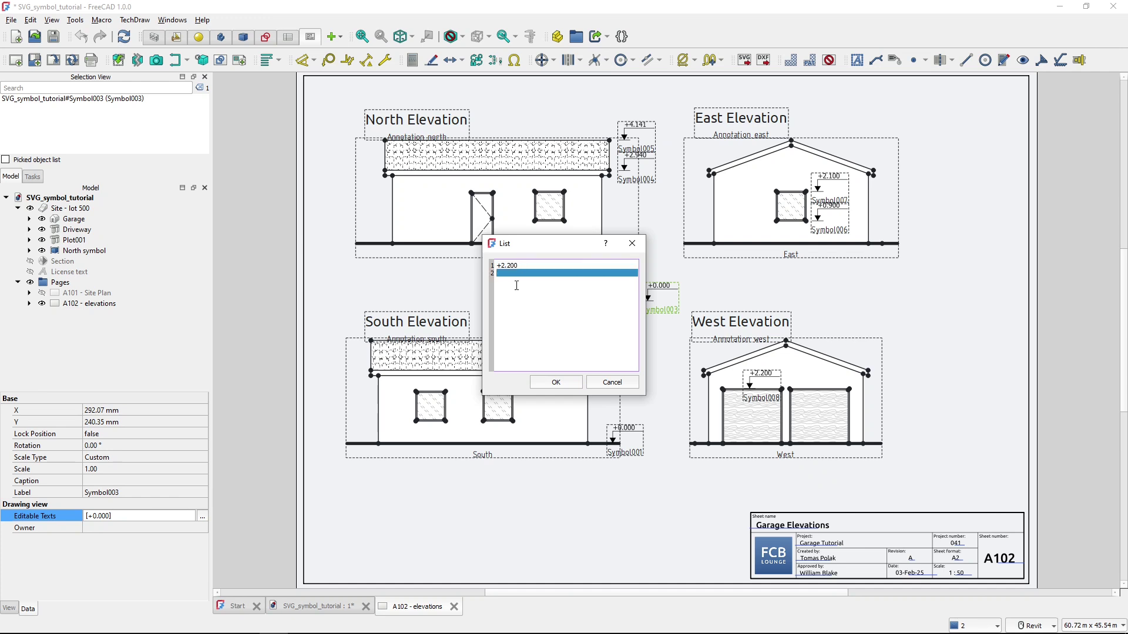
pyautogui.click(555, 382)
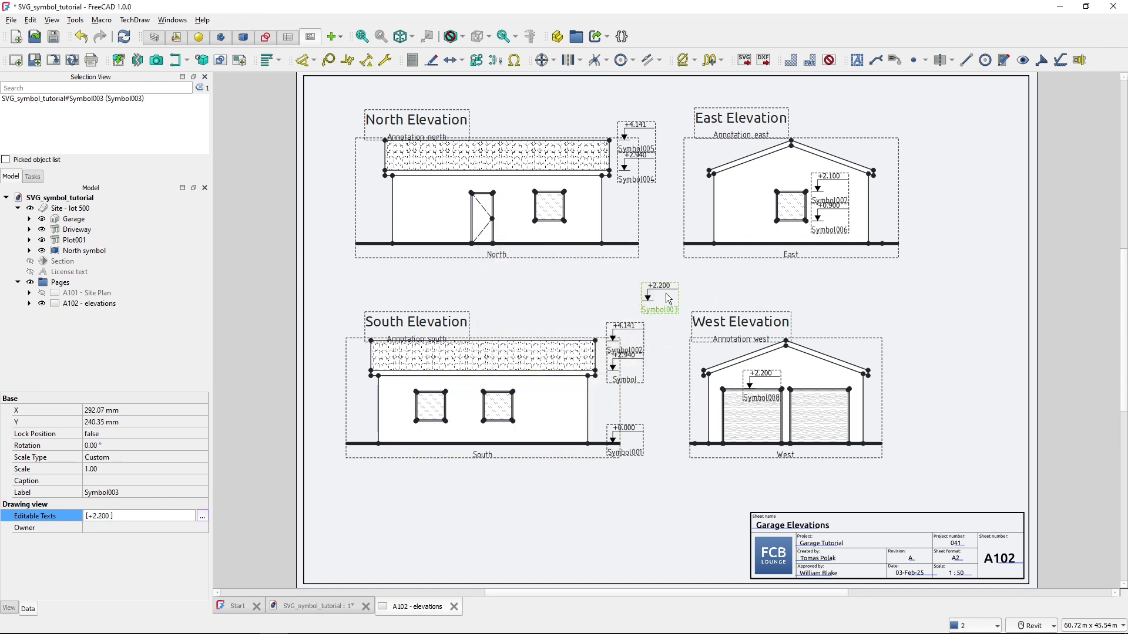
pyautogui.click(829, 61)
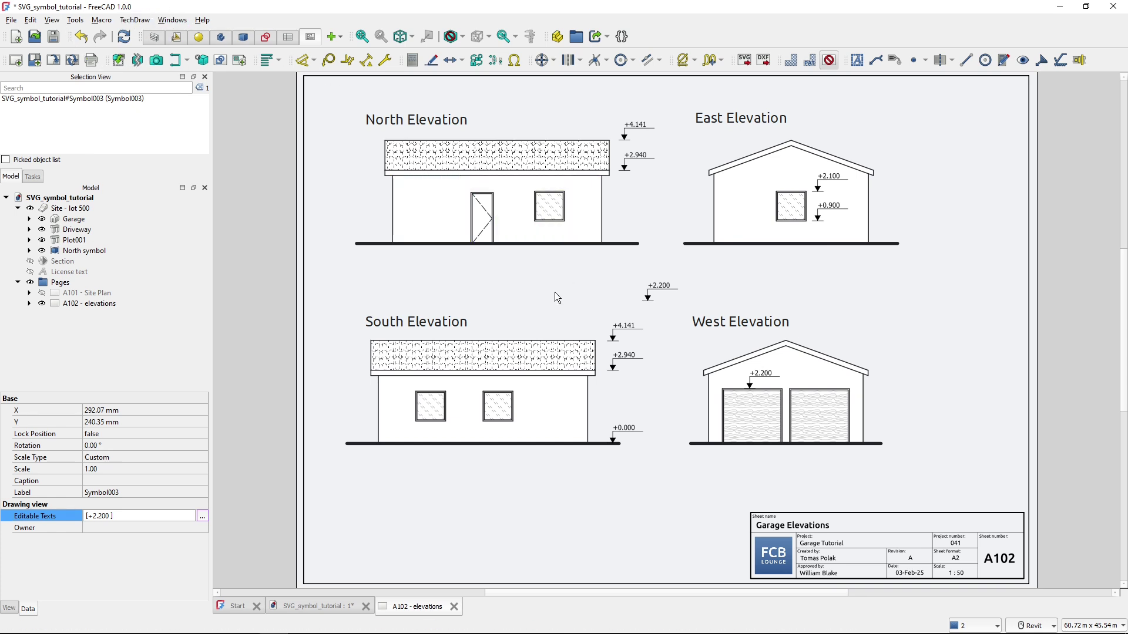
pyautogui.click(658, 290)
pyautogui.click(650, 297)
# Switch to Inkscape and close its About window
pyautogui.hotkey('alt', 'Tab')
pyautogui.hotkey('alt', 'Tab')
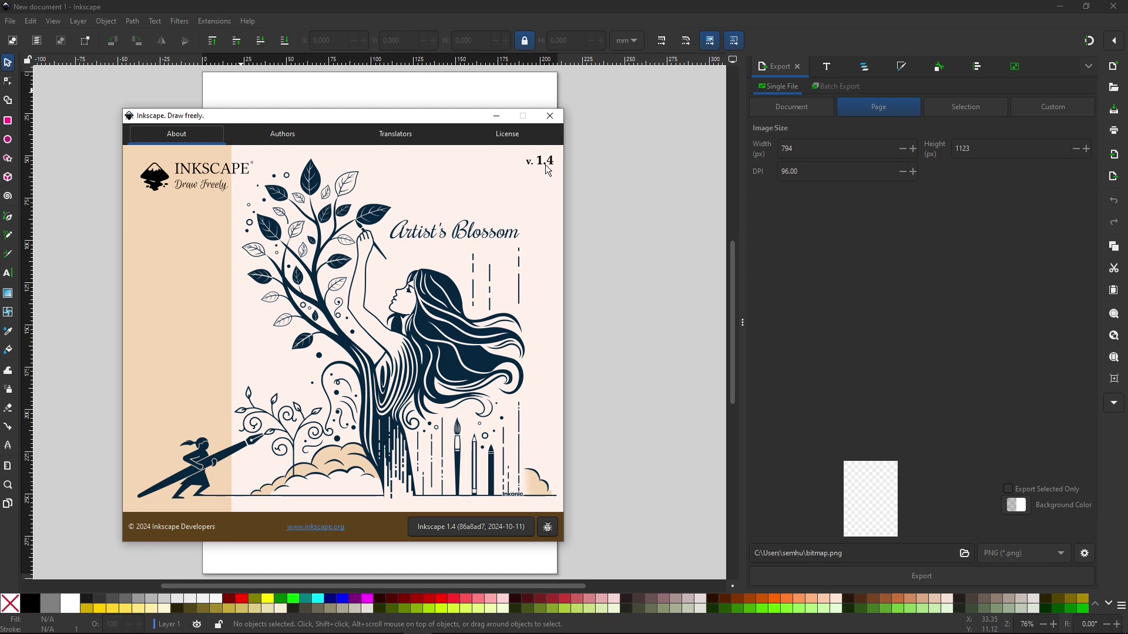
pyautogui.click(550, 116)
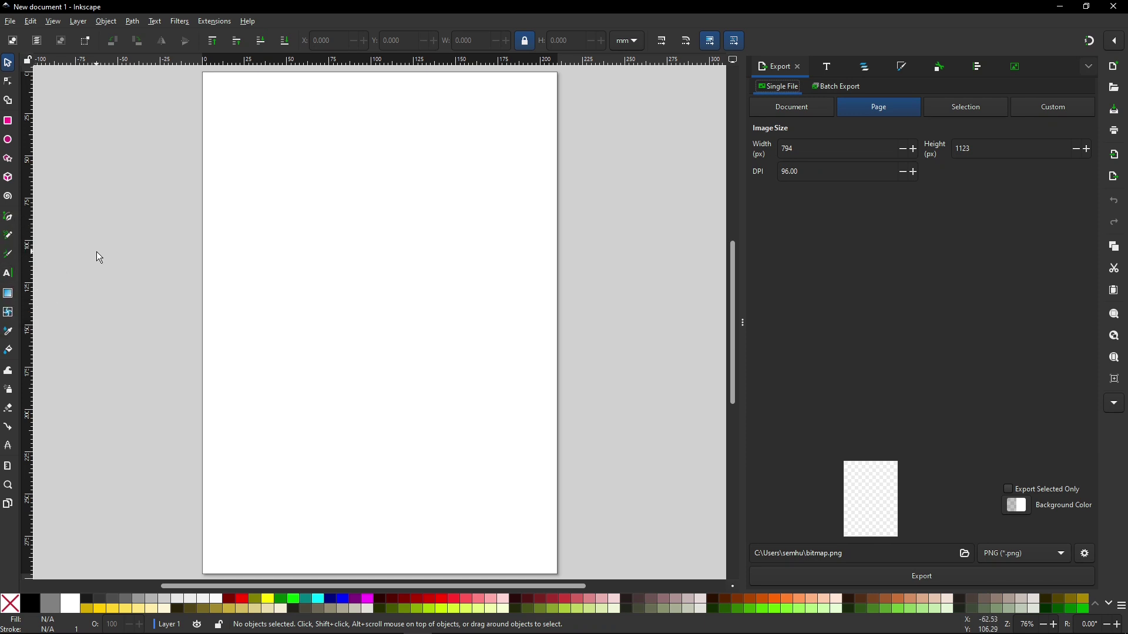
# Set the display units to mm in the document properties of the new A4 document and close them
pyautogui.click(35, 24)
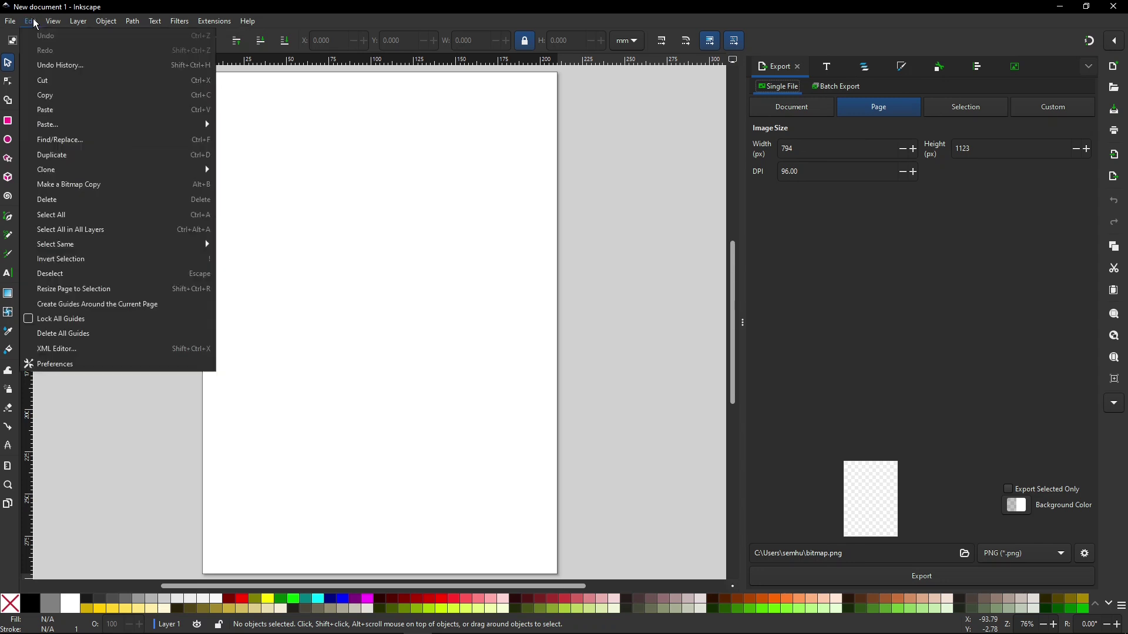
pyautogui.moveTo(10, 25)
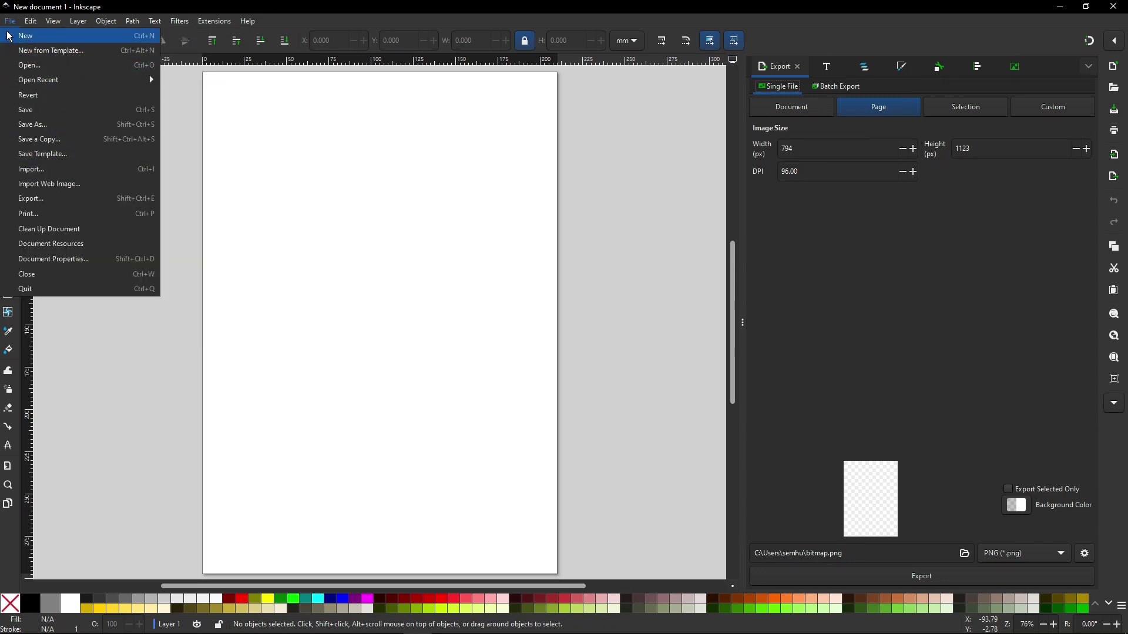
pyautogui.click(69, 259)
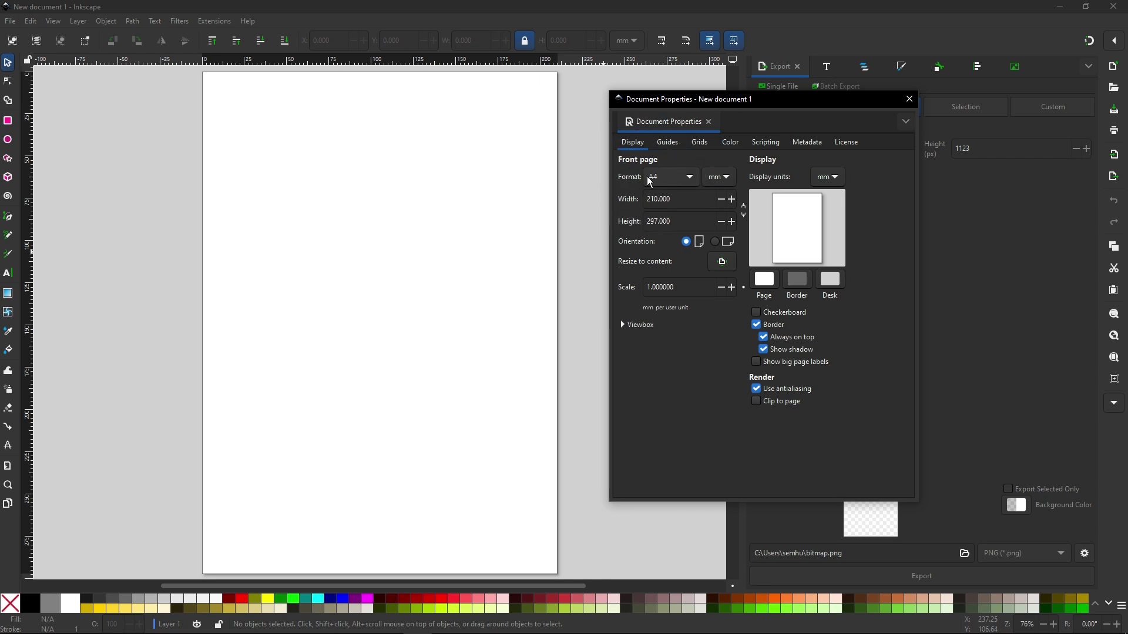
pyautogui.click(833, 184)
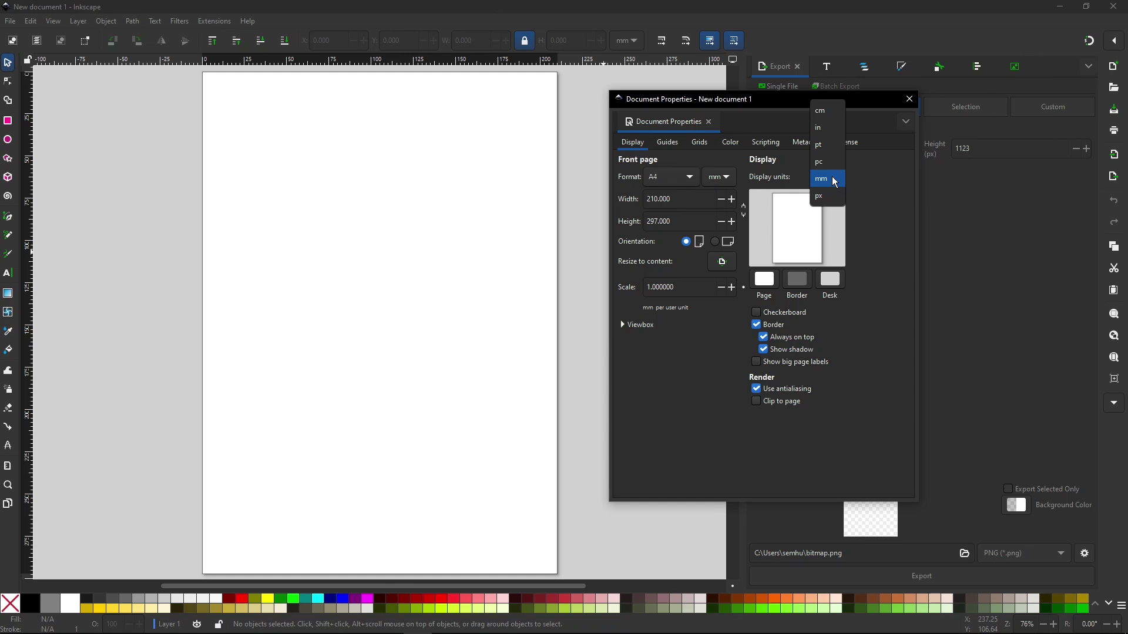
pyautogui.click(834, 182)
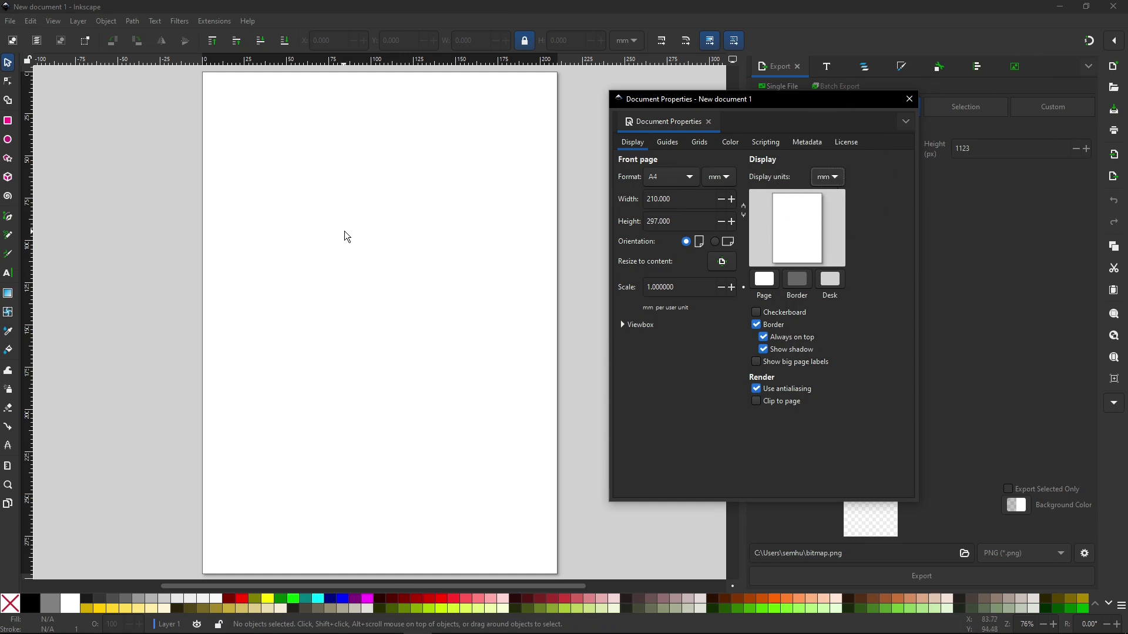
pyautogui.click(908, 100)
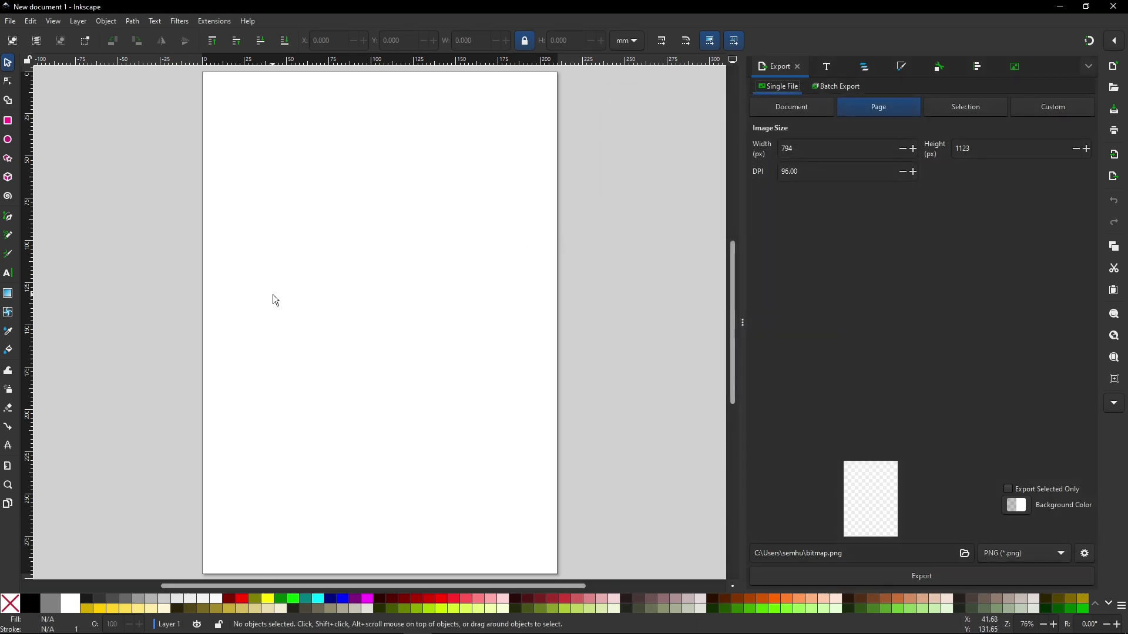
# Set the Text tool to the Ubuntu font with a size of 6 mm
pyautogui.click(9, 274)
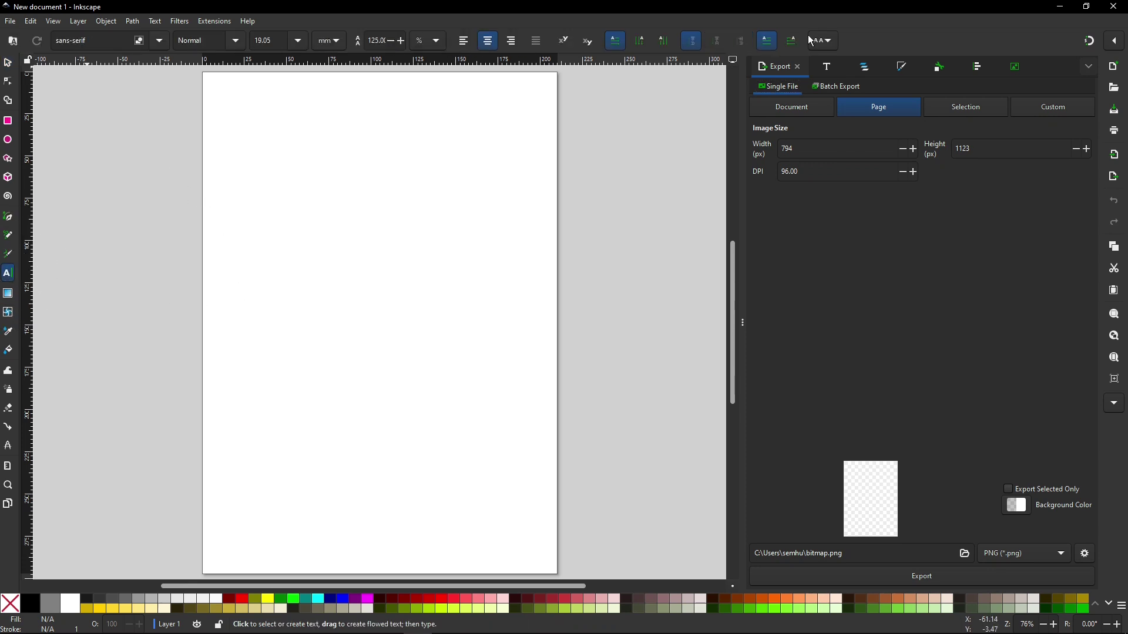
pyautogui.click(159, 44)
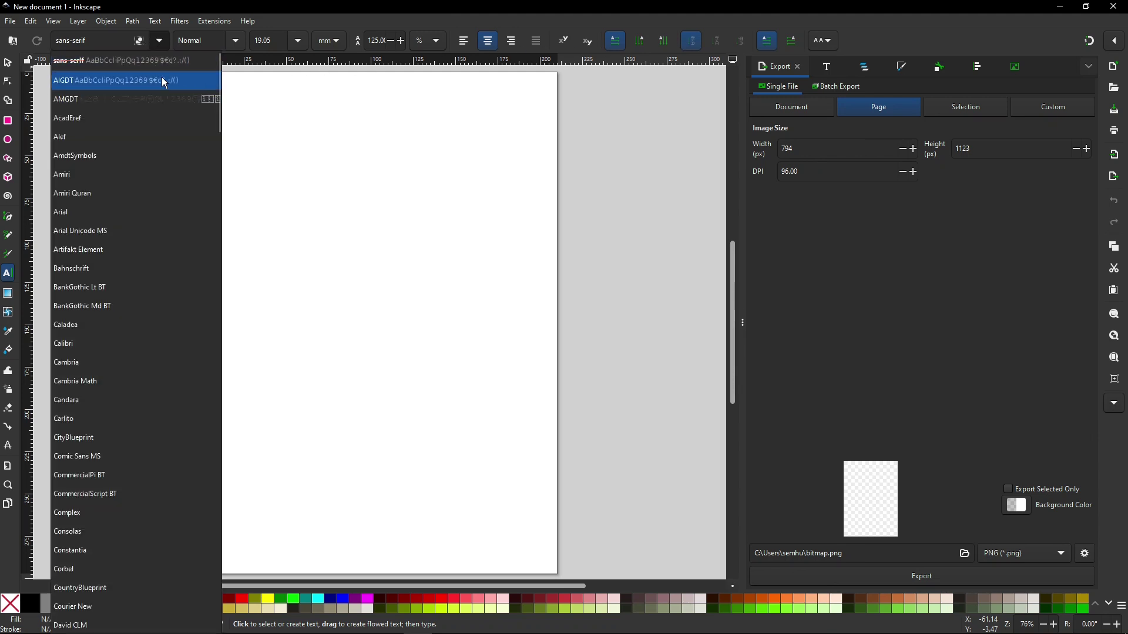
pyautogui.click(165, 64)
pyautogui.click(74, 41)
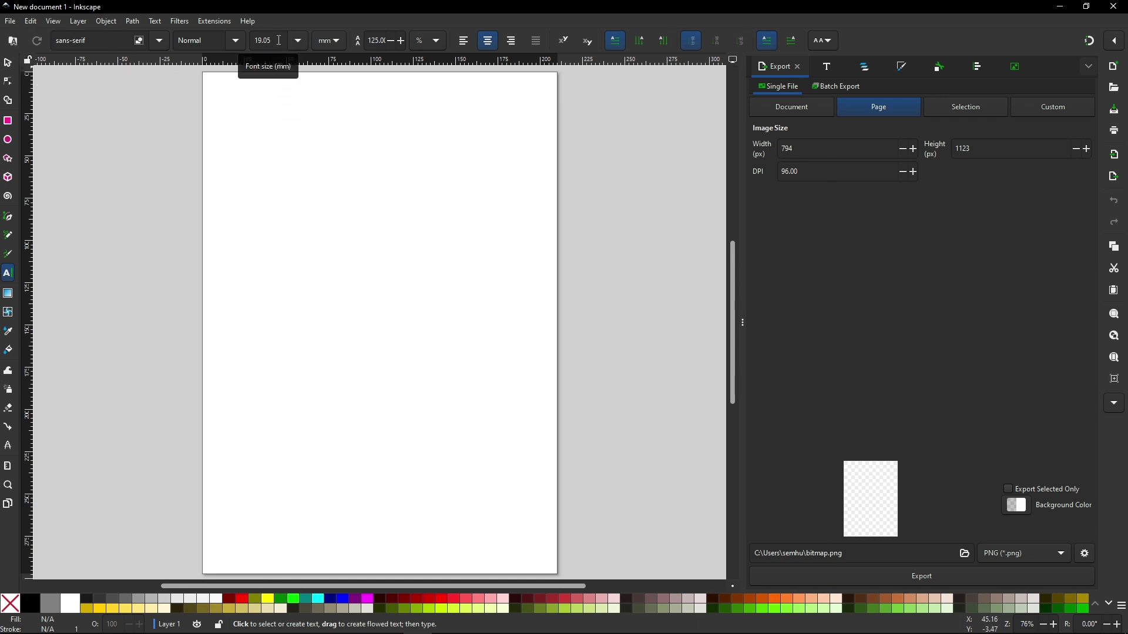
pyautogui.click(340, 47)
pyautogui.doubleClick(272, 40)
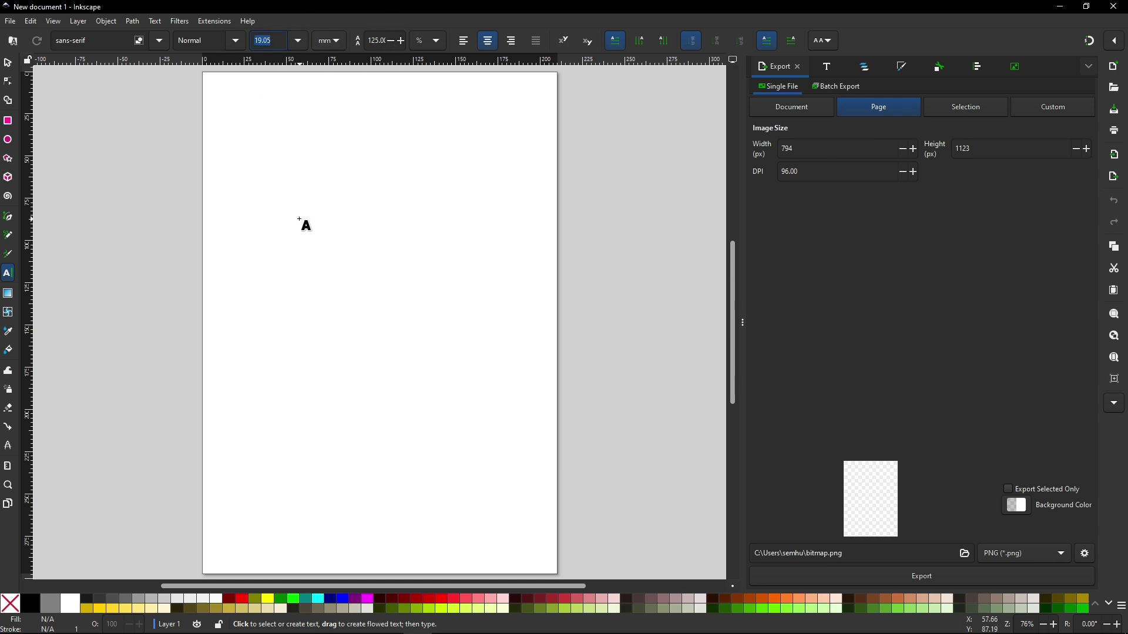
pyautogui.write('6')
# Place the text "+200.000" near the middle of the page and return to the Selector tool
pyautogui.click(327, 296)
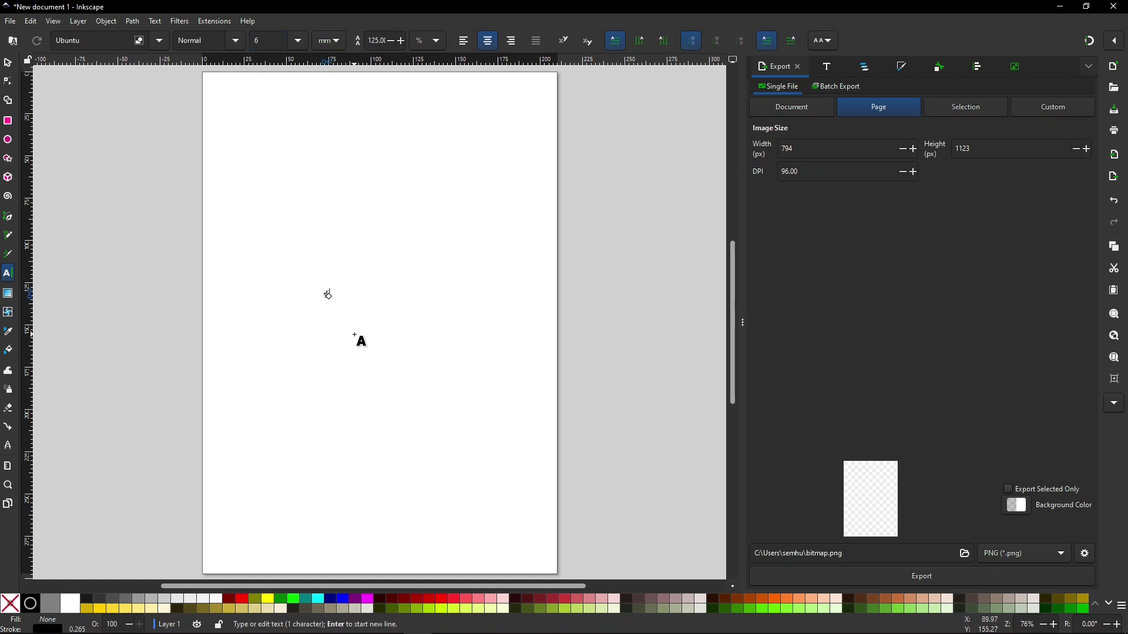
pyautogui.write('+2')
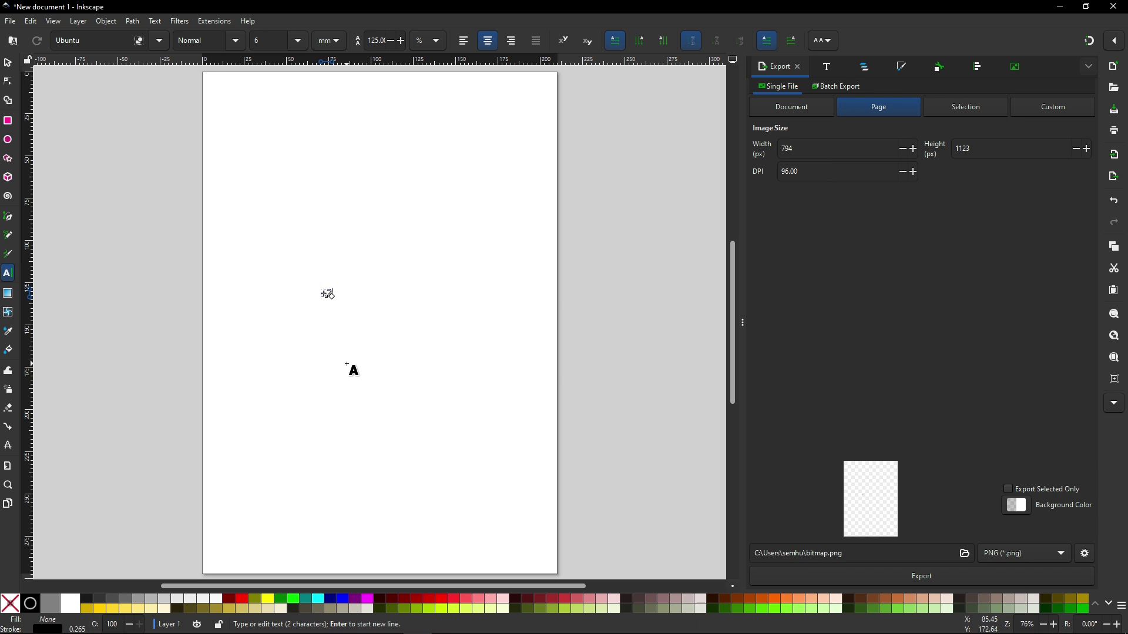
pyautogui.write('00,000')
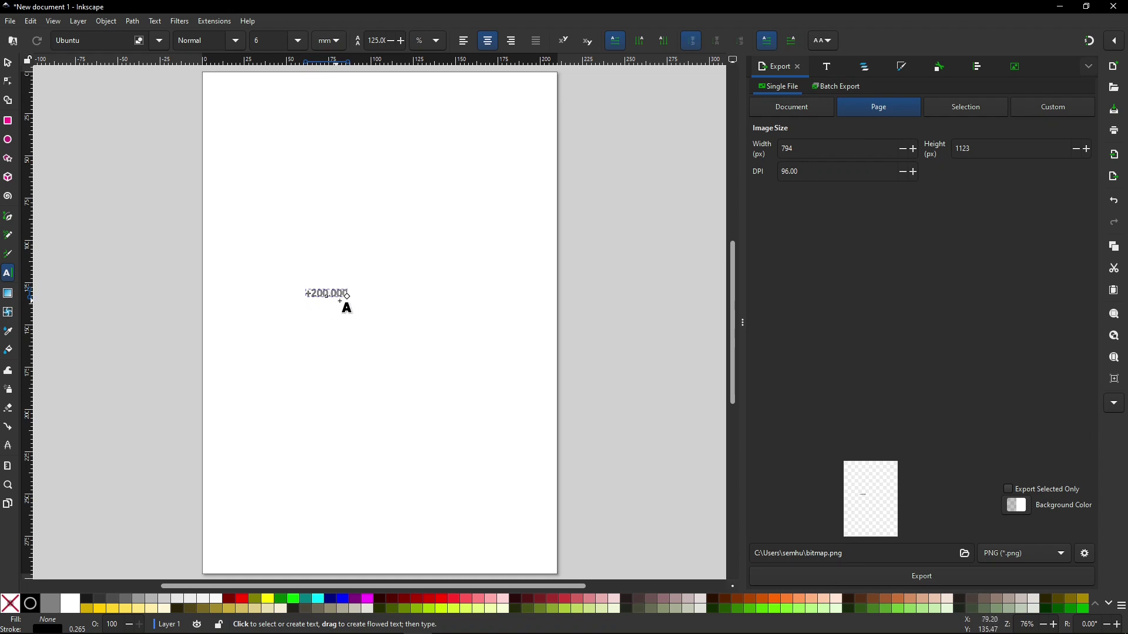
pyautogui.press('Escape')
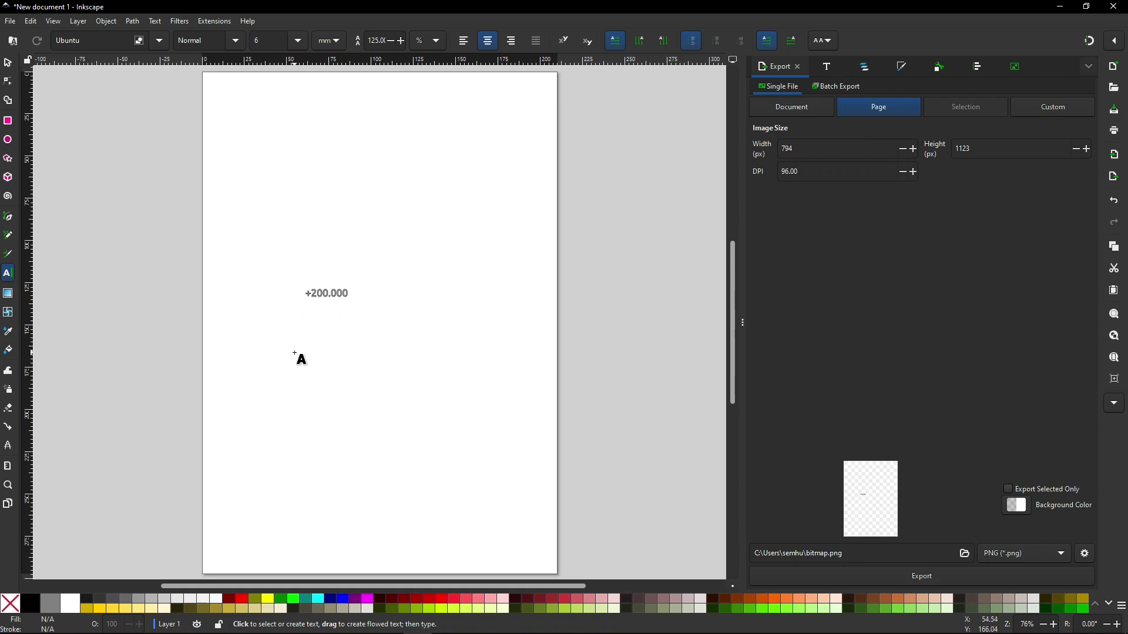
pyautogui.click(8, 280)
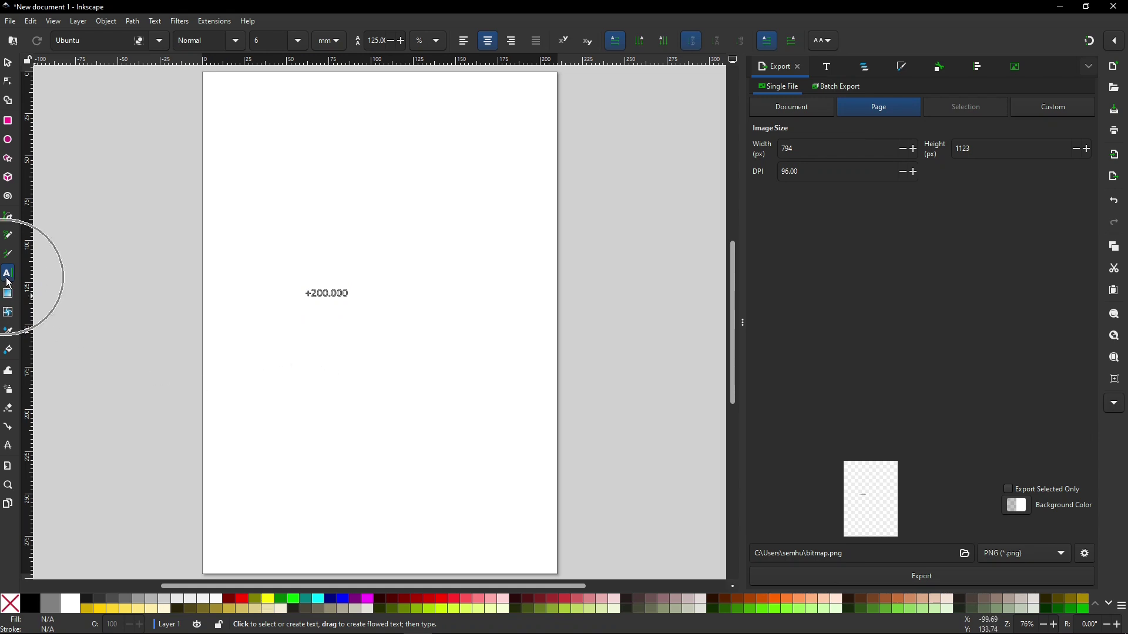
pyautogui.click(10, 67)
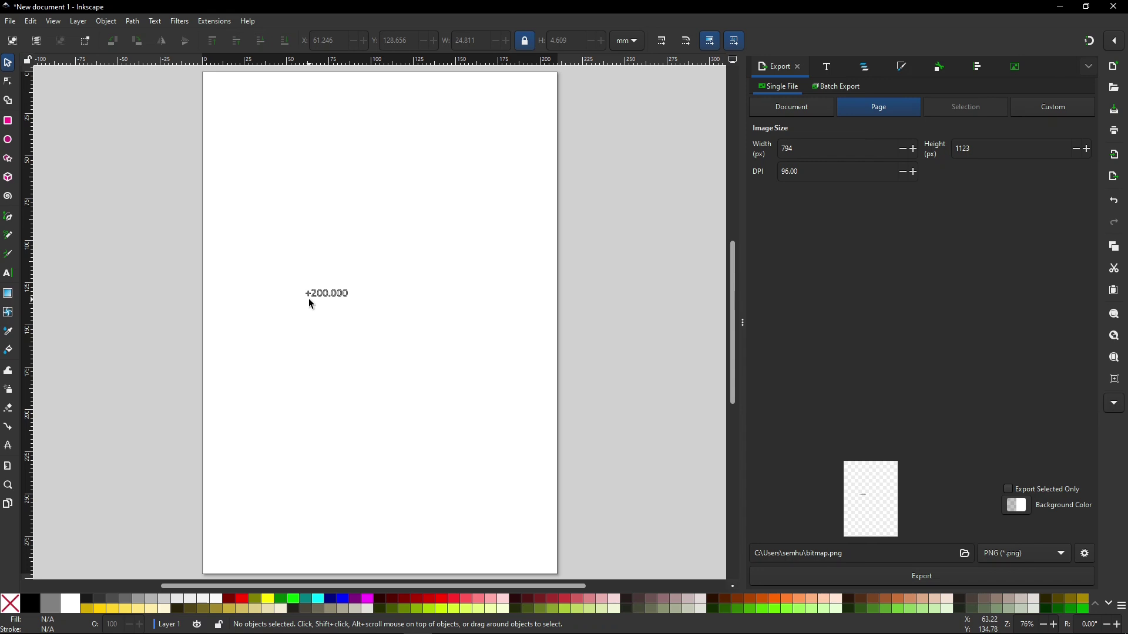
# Open the Fill and Stroke settings and give the "+200.000" text a flat black fill
pyautogui.keyDown('ctrl'); pyautogui.scroll(5, 311, 305); pyautogui.keyUp('ctrl')
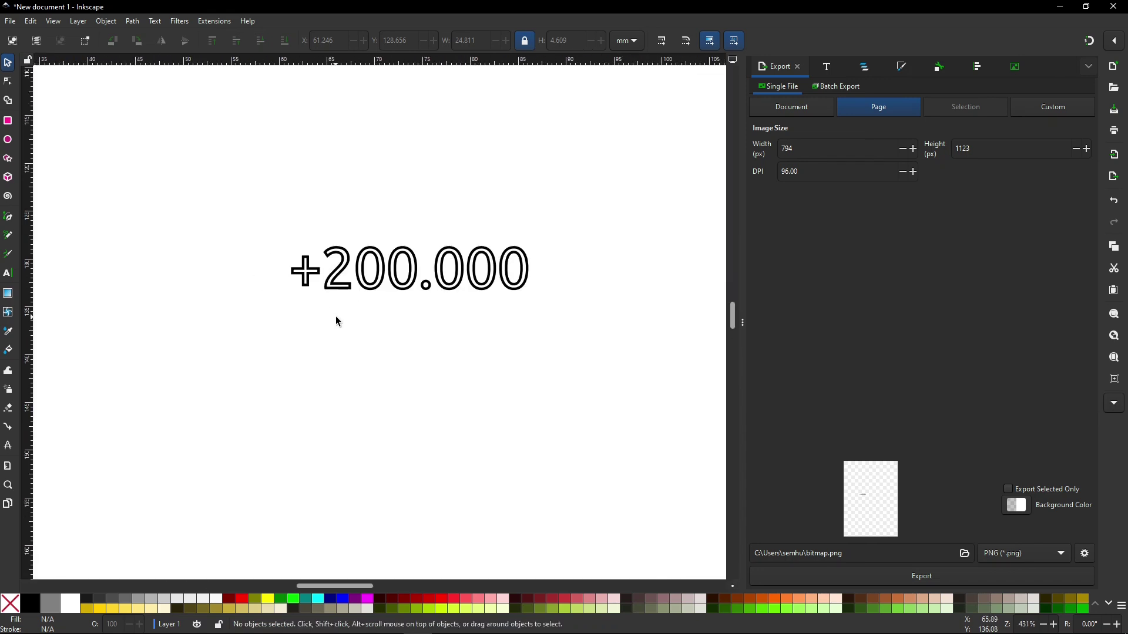
pyautogui.keyDown('ctrl'); pyautogui.scroll(-1, 345, 315); pyautogui.keyUp('ctrl')
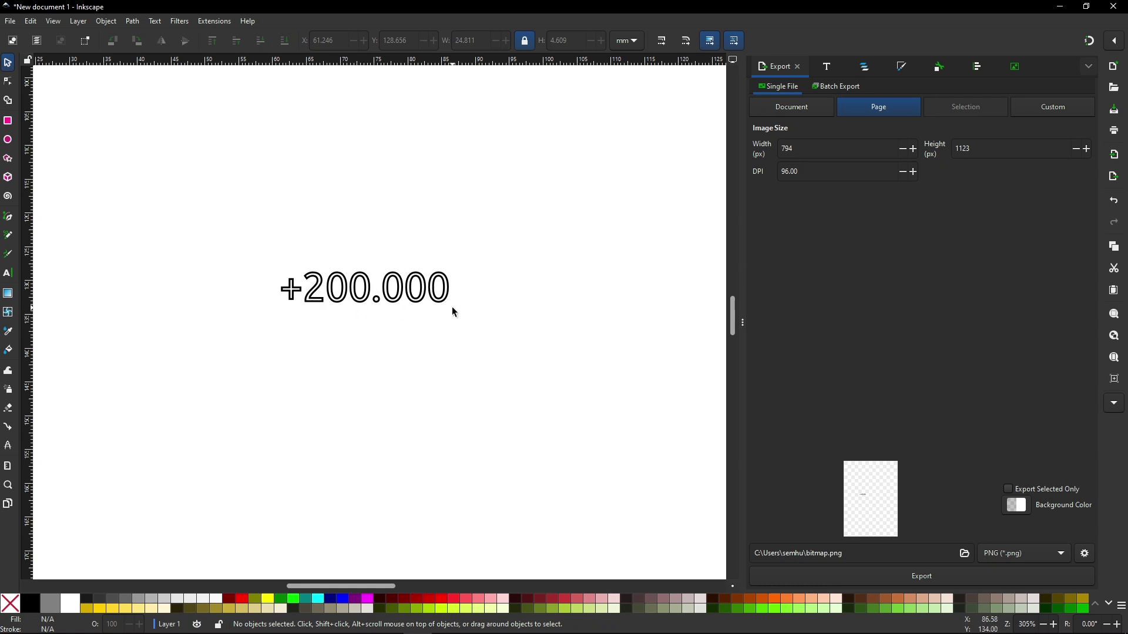
pyautogui.click(377, 306)
pyautogui.click(903, 70)
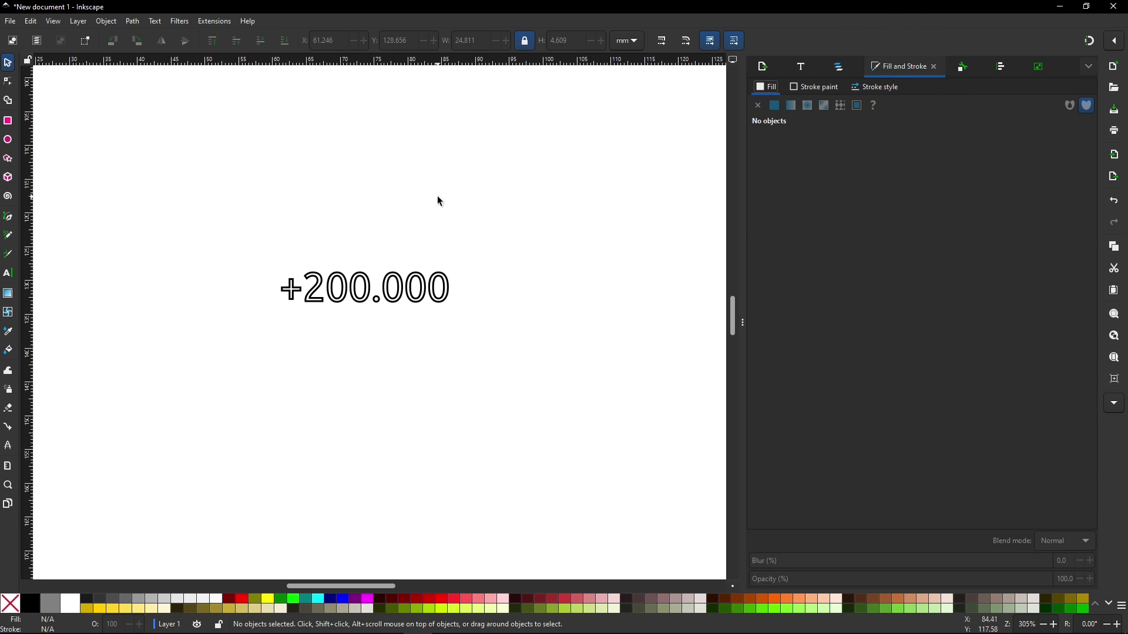
pyautogui.click(106, 21)
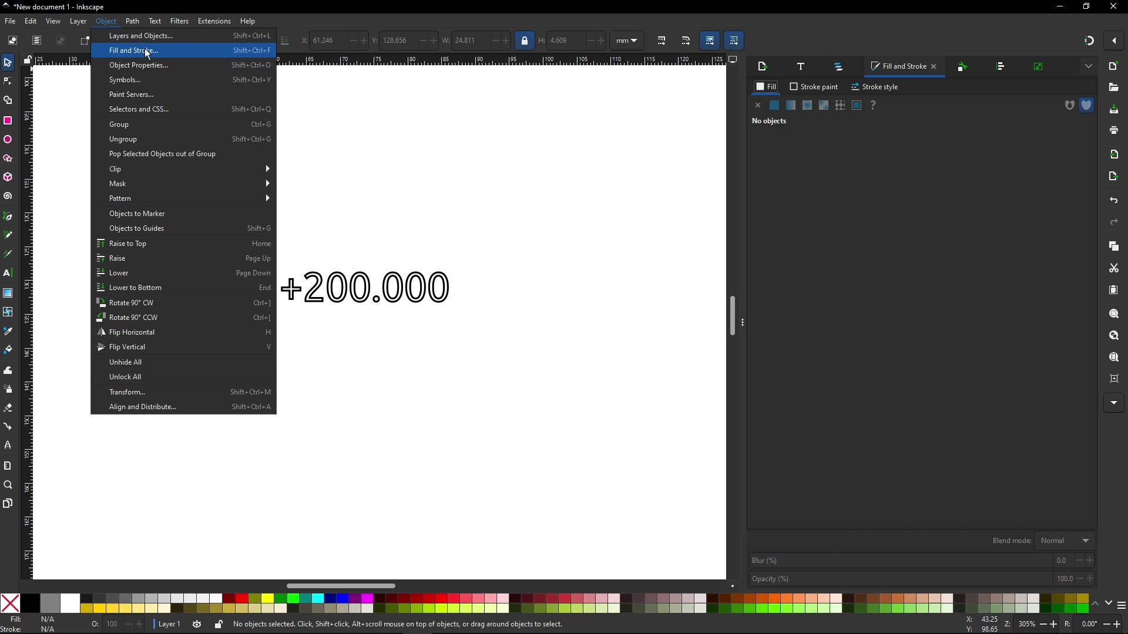
pyautogui.click(145, 57)
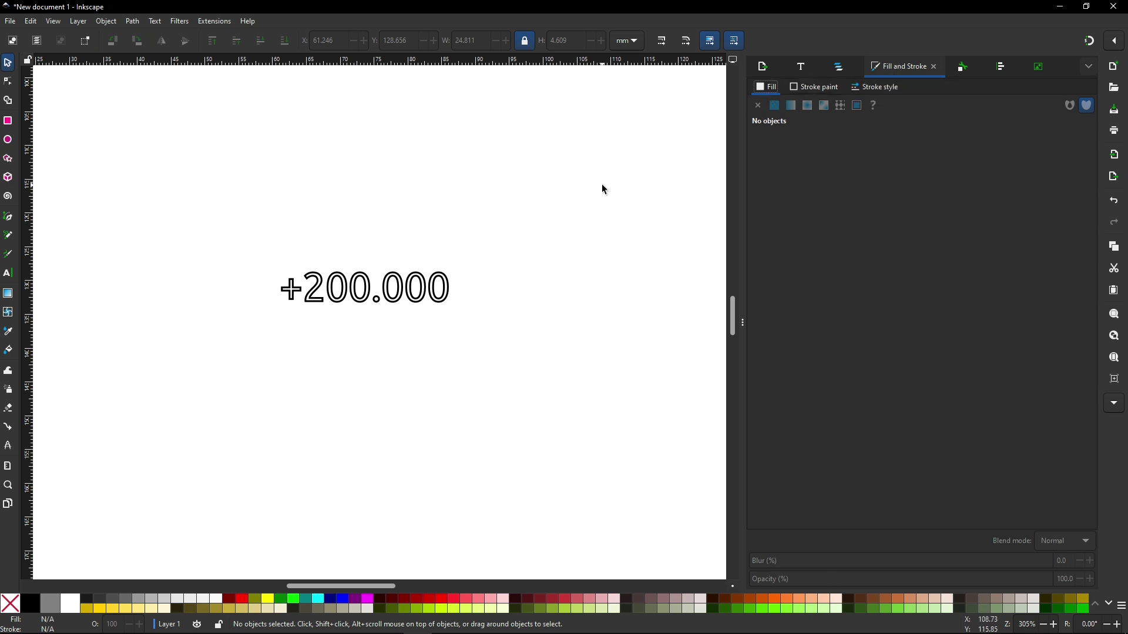
pyautogui.hotkey('ctrl', 'a')
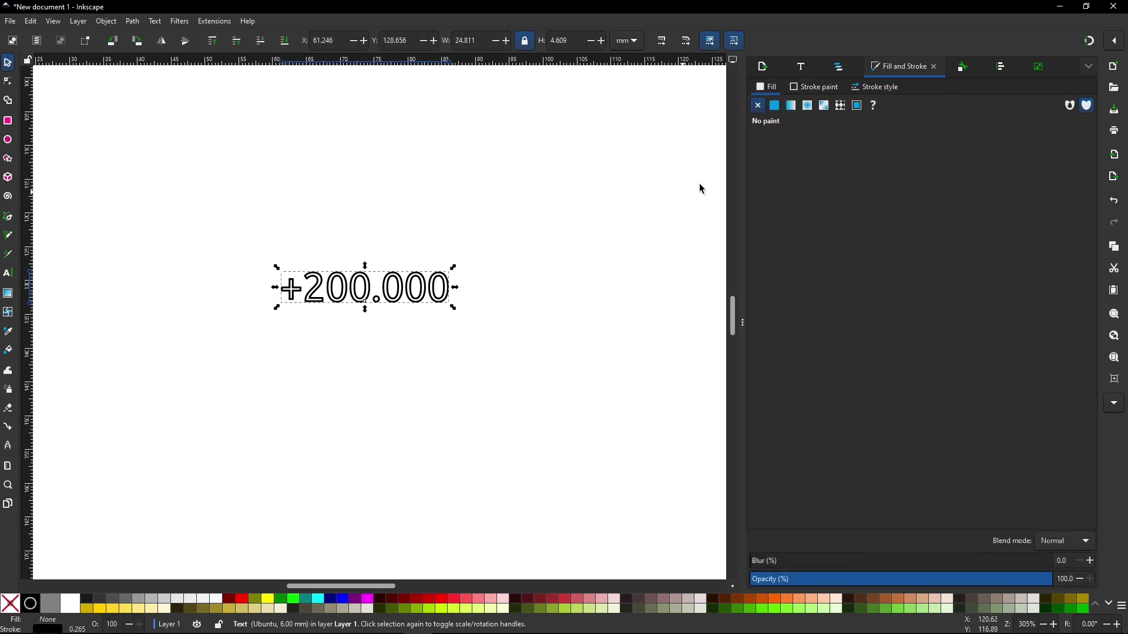
pyautogui.click(807, 93)
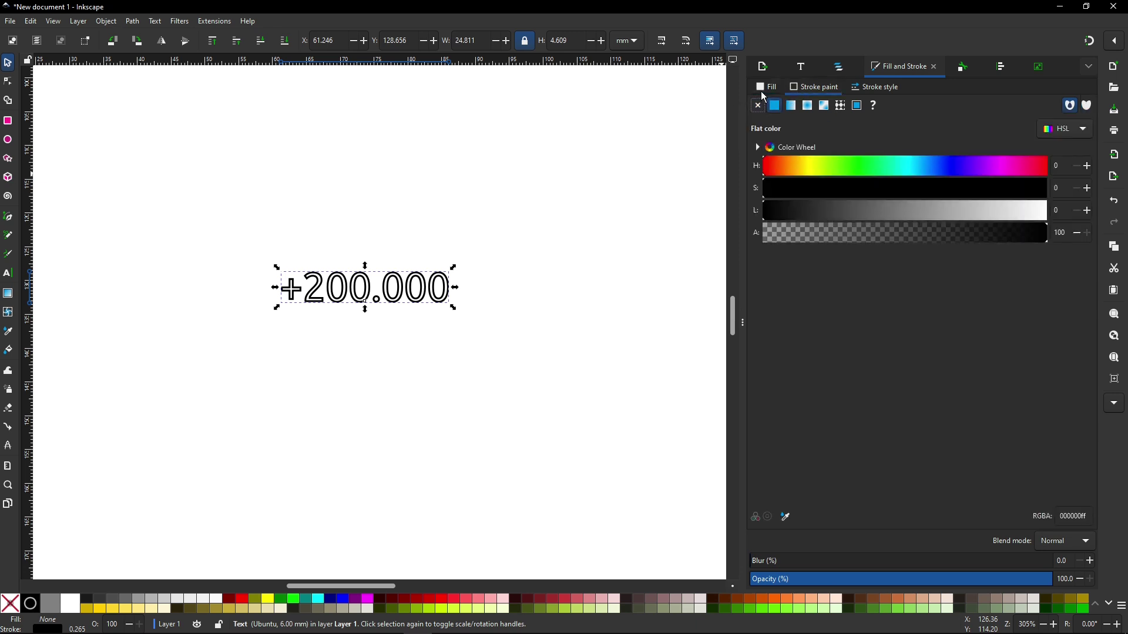
pyautogui.click(765, 88)
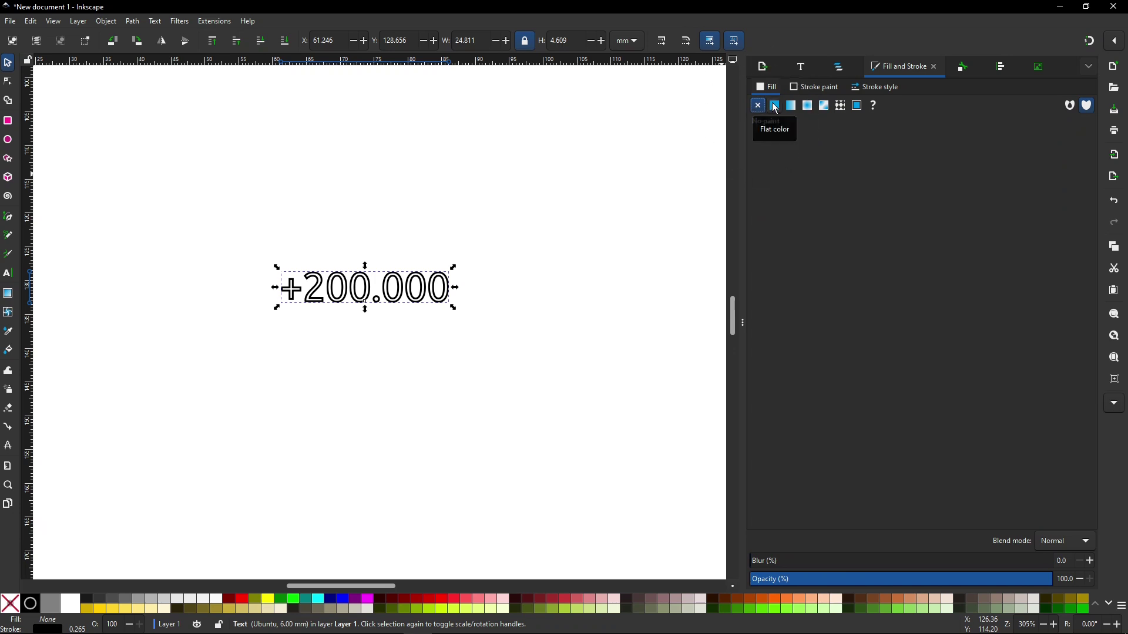
pyautogui.click(775, 107)
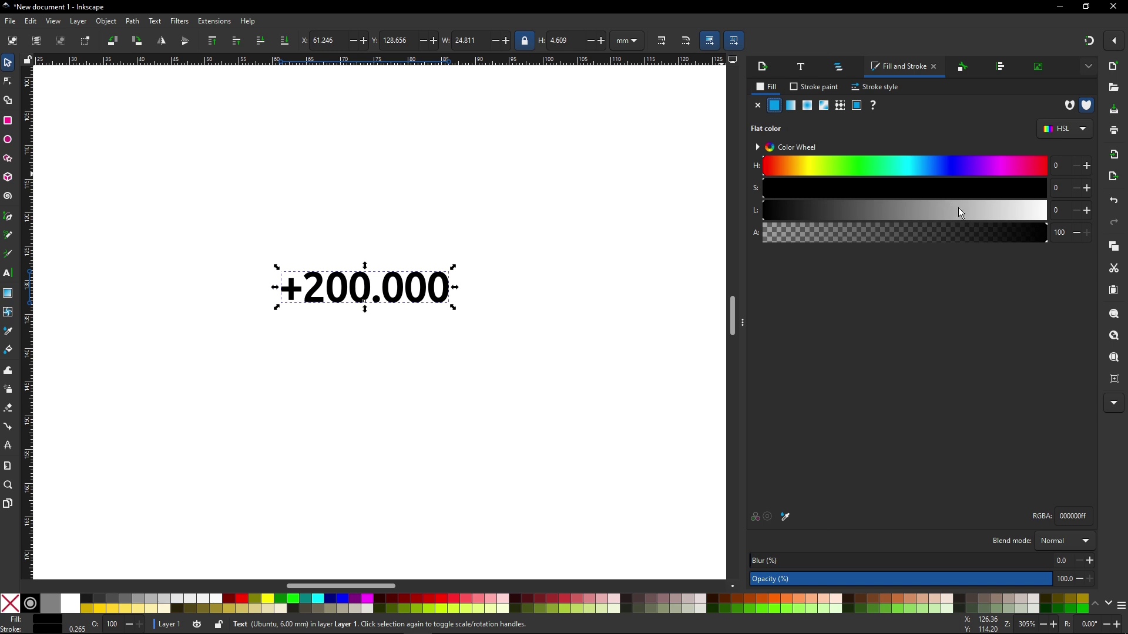
# Set the stroke paint of the "+200.000" text to no paint and deselect the text
pyautogui.click(1044, 232)
pyautogui.click(806, 87)
pyautogui.click(776, 108)
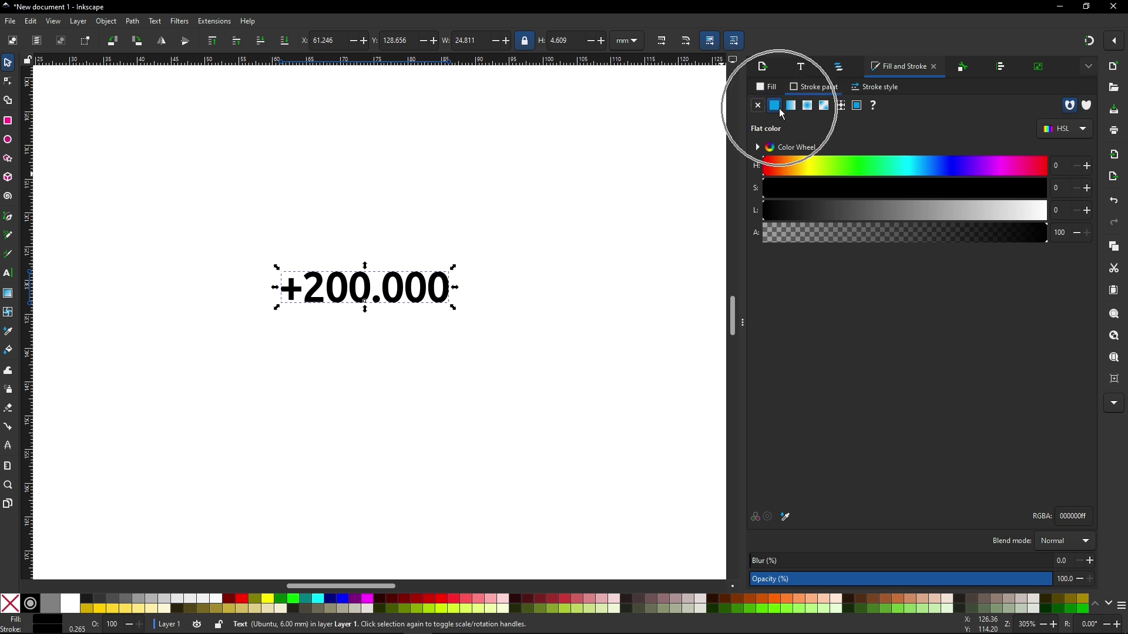
pyautogui.click(760, 107)
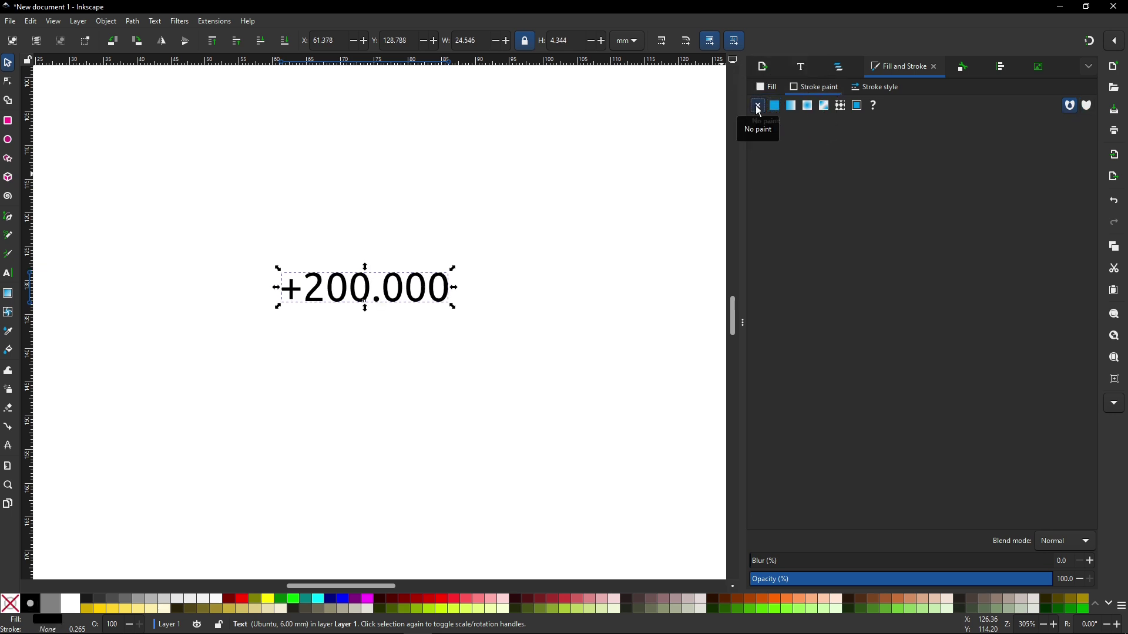
pyautogui.click(760, 121)
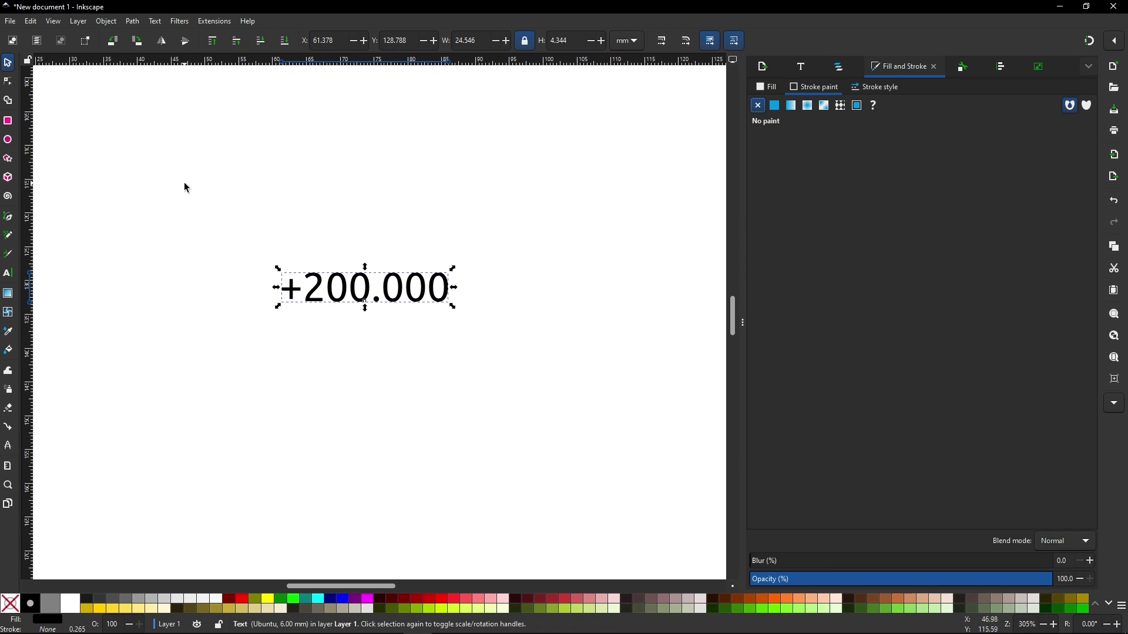
pyautogui.click(313, 207)
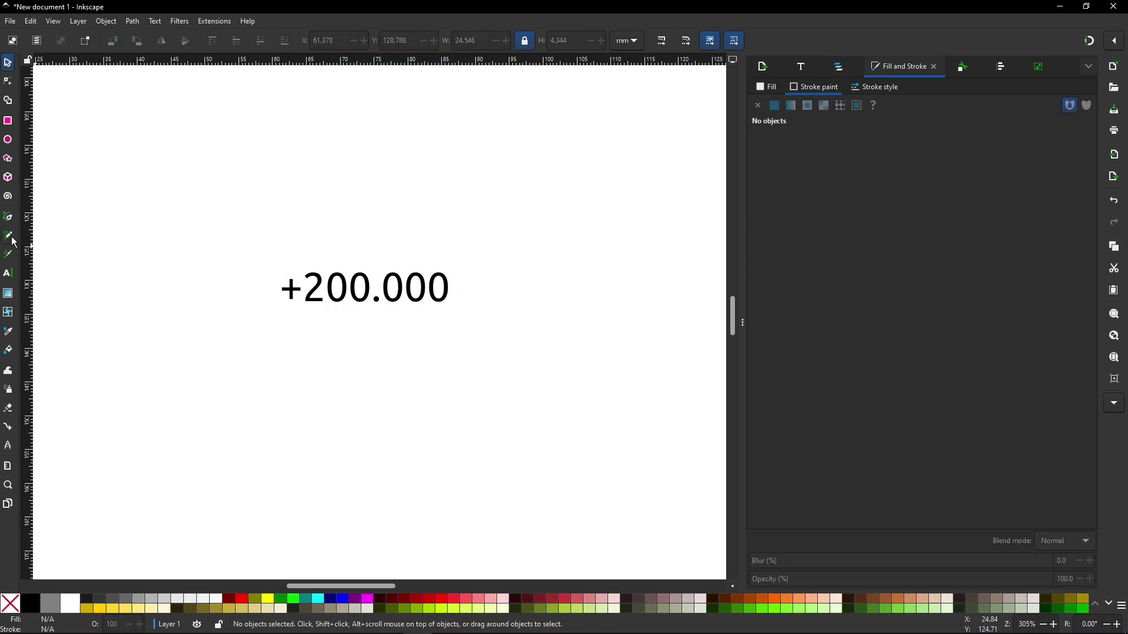
# Draw a path with the Pencil tool: a straight horizontal line about 29 mm long under the text, continued about 9.5 mm downward from its left end
pyautogui.press('ctrl')
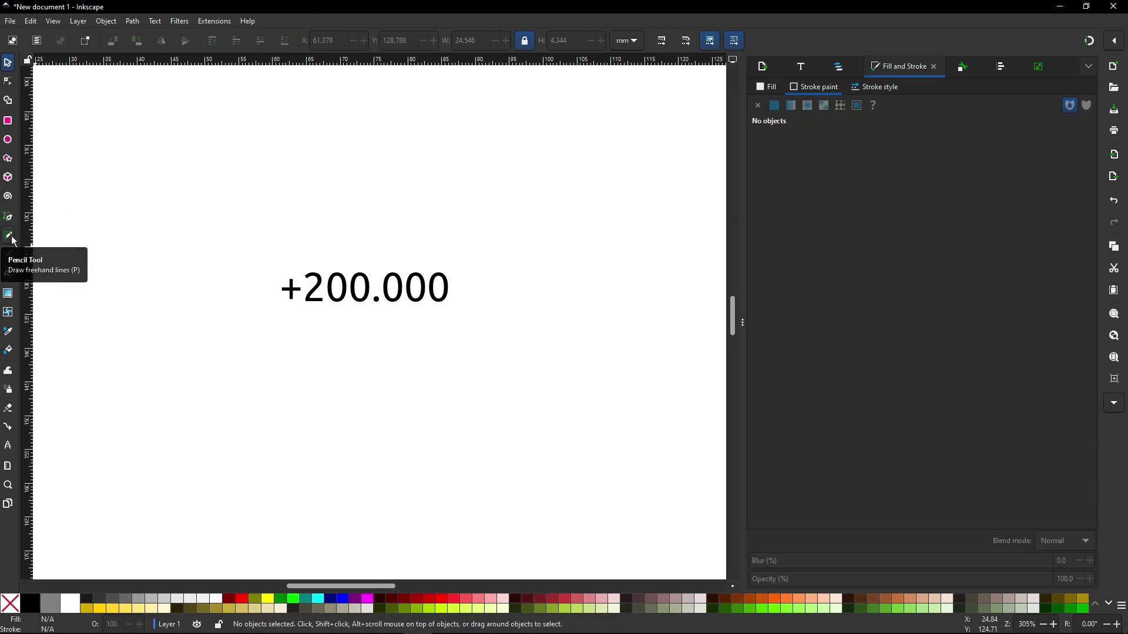
pyautogui.click(14, 241)
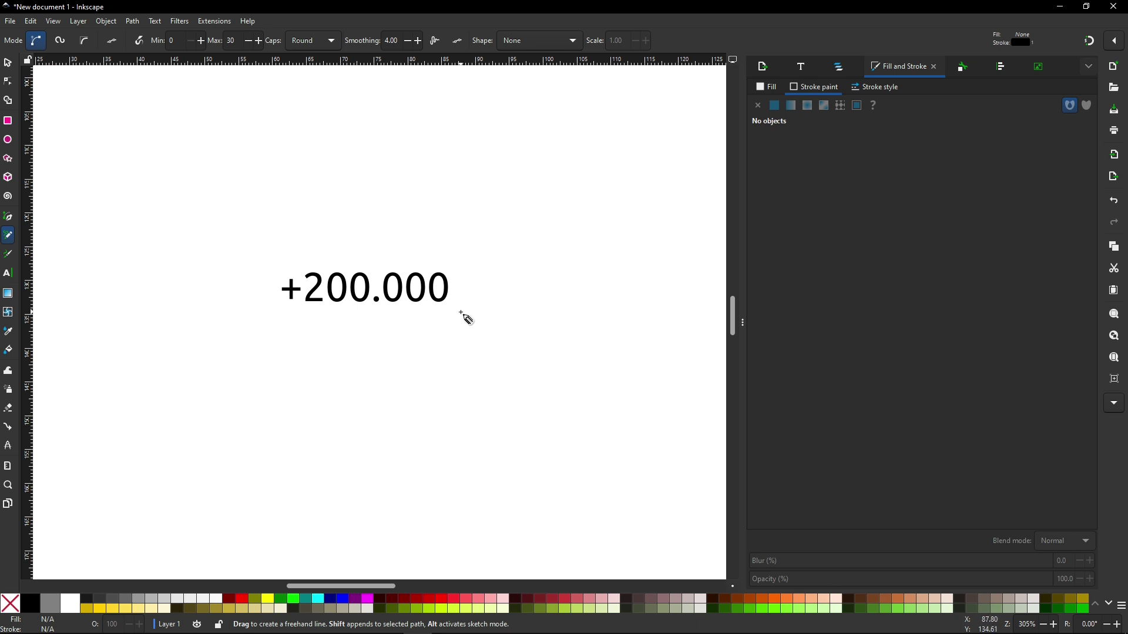
pyautogui.moveTo(463, 313)
pyautogui.mouseDown()
pyautogui.moveTo(449, 339)
pyautogui.moveTo(255, 328)
pyautogui.moveTo(274, 356)
pyautogui.moveTo(261, 325)
pyautogui.moveTo(387, 330)
pyautogui.moveTo(300, 326)
pyautogui.moveTo(320, 334)
pyautogui.moveTo(293, 315)
pyautogui.moveTo(325, 324)
pyautogui.moveTo(254, 323)
pyautogui.moveTo(374, 321)
pyautogui.moveTo(434, 289)
pyautogui.moveTo(461, 251)
pyautogui.moveTo(460, 224)
pyautogui.moveTo(450, 295)
pyautogui.moveTo(445, 209)
pyautogui.moveTo(463, 186)
pyautogui.moveTo(467, 208)
pyautogui.moveTo(419, 215)
pyautogui.moveTo(349, 267)
pyautogui.moveTo(313, 340)
pyautogui.moveTo(306, 321)
pyautogui.moveTo(266, 316)
pyautogui.mouseUp()
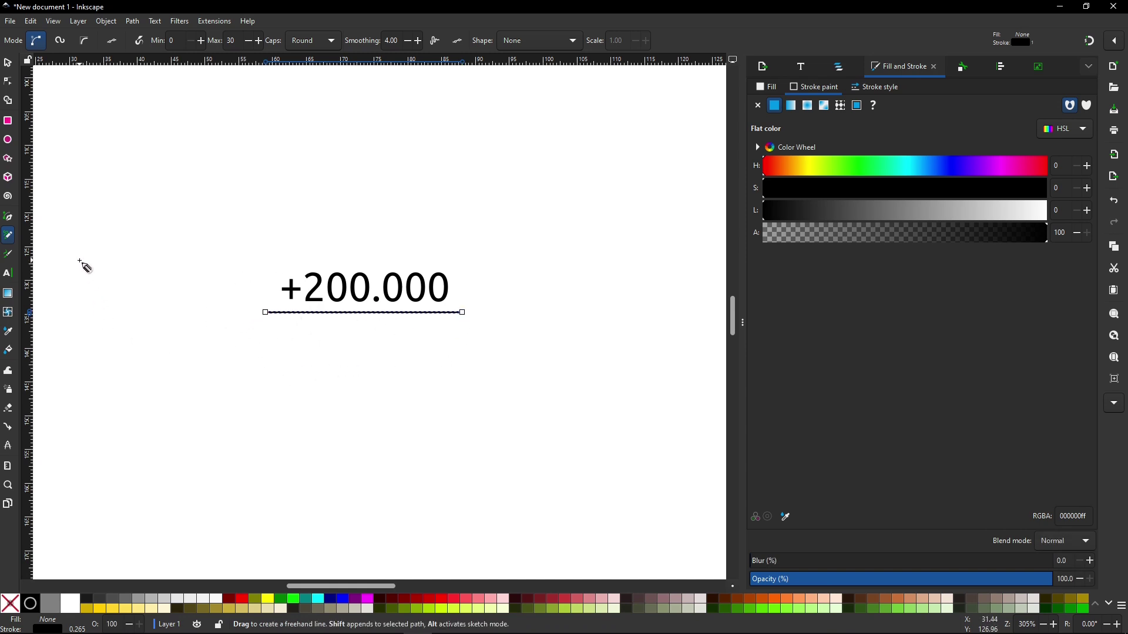
pyautogui.click(266, 312)
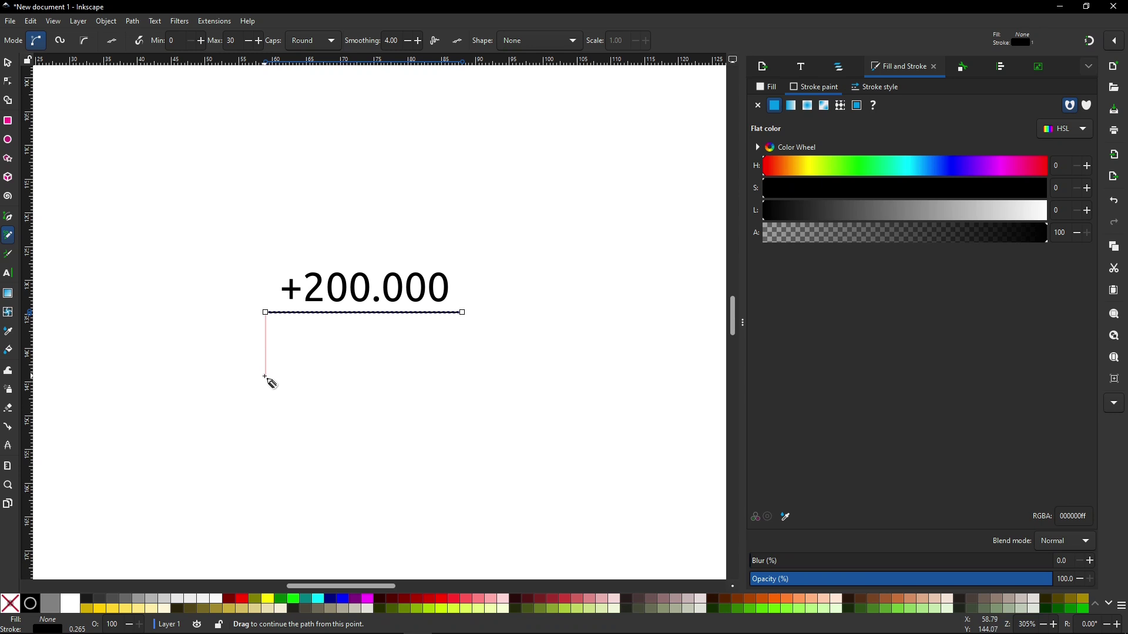
pyautogui.click(264, 376)
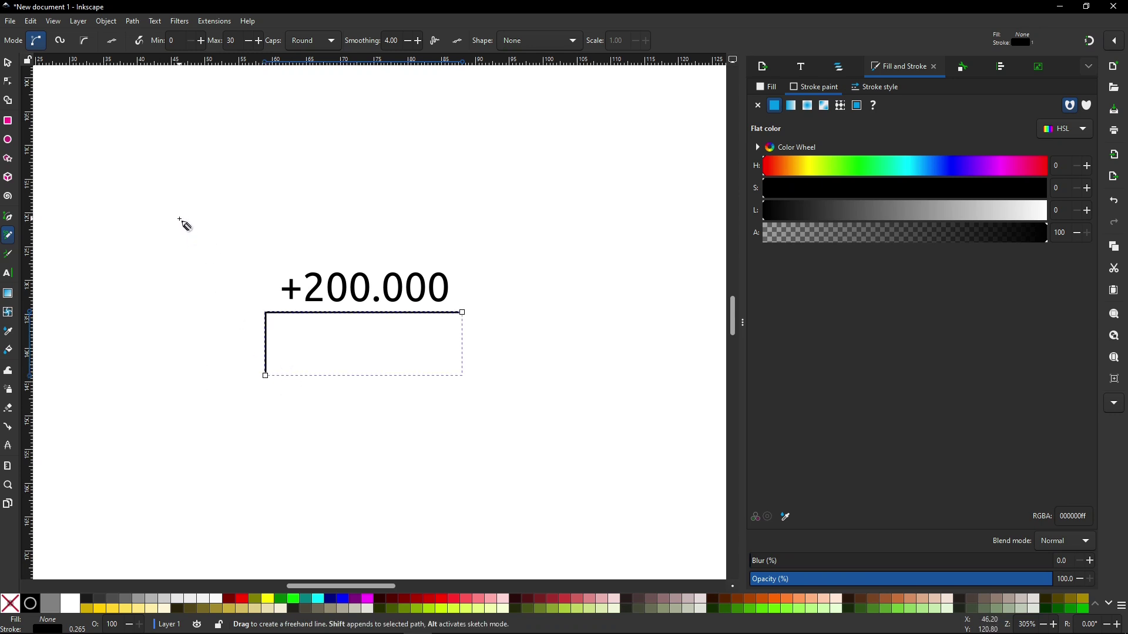
pyautogui.click(8, 63)
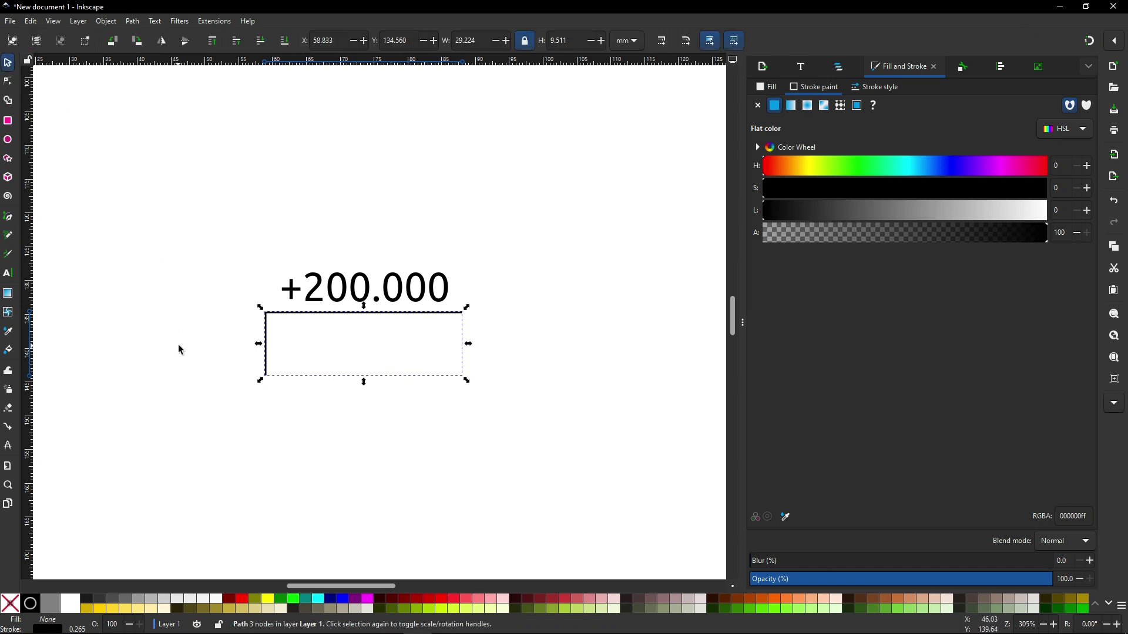
pyautogui.click(198, 271)
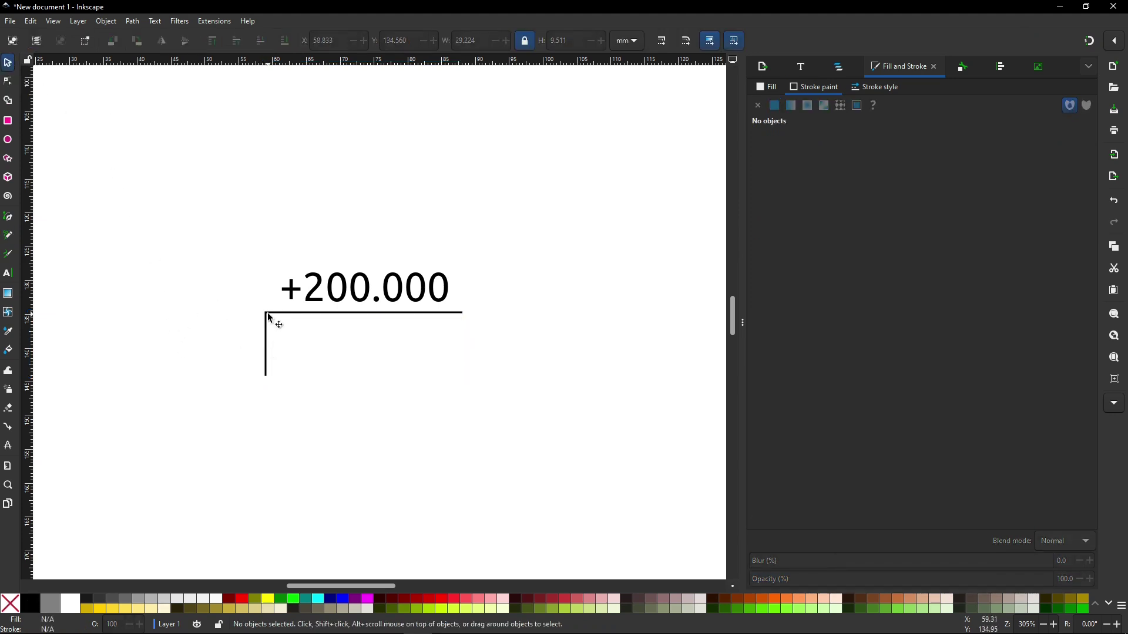
# Set the stroke width of the L-shaped path under the text to 0.350 mm
pyautogui.click(266, 355)
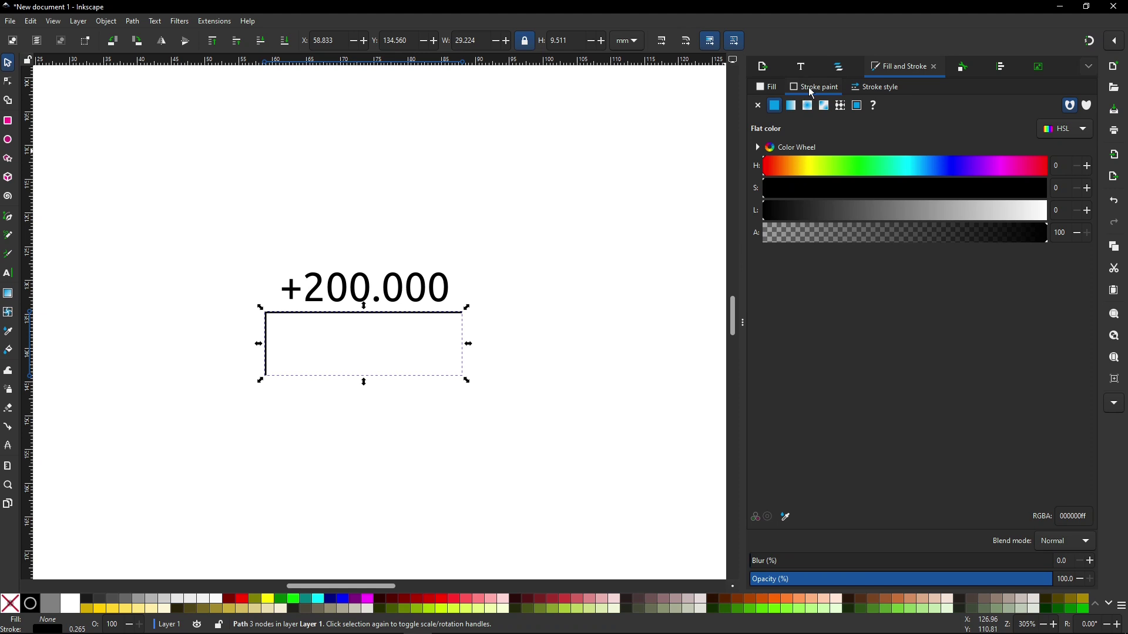
pyautogui.click(871, 91)
pyautogui.click(872, 92)
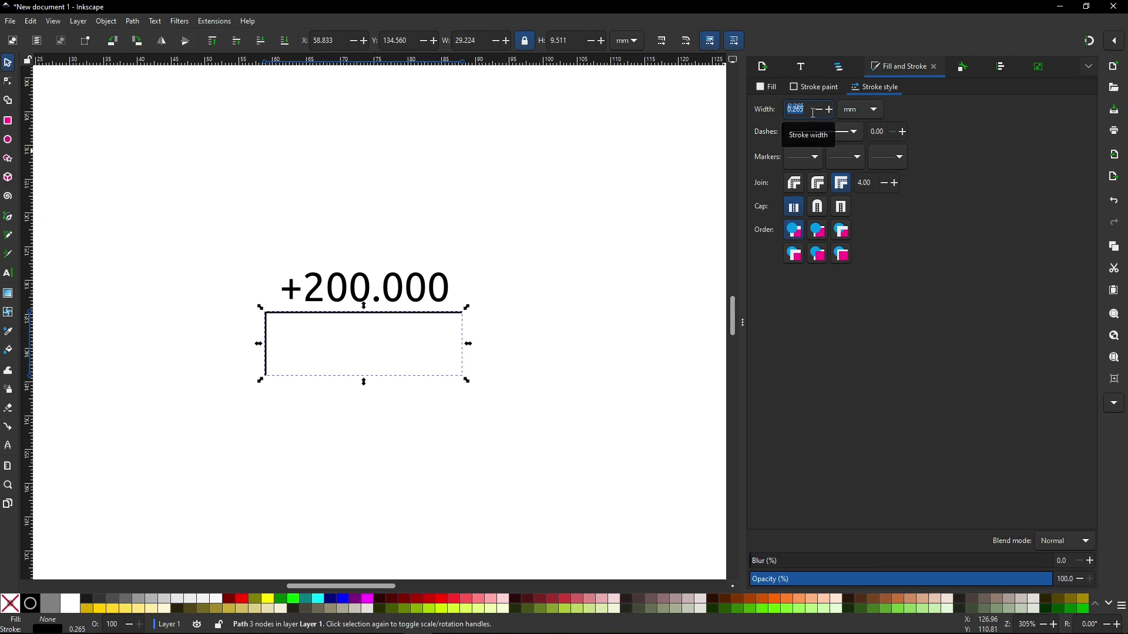
pyautogui.click(811, 110)
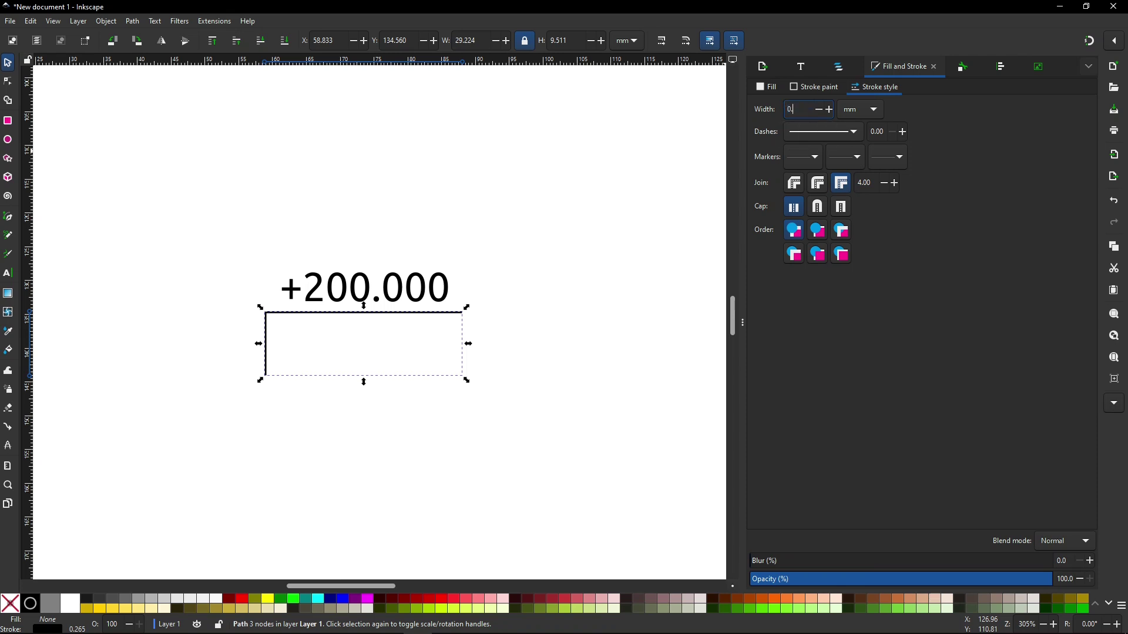
pyautogui.press('BackSpace')
pyautogui.click(875, 132)
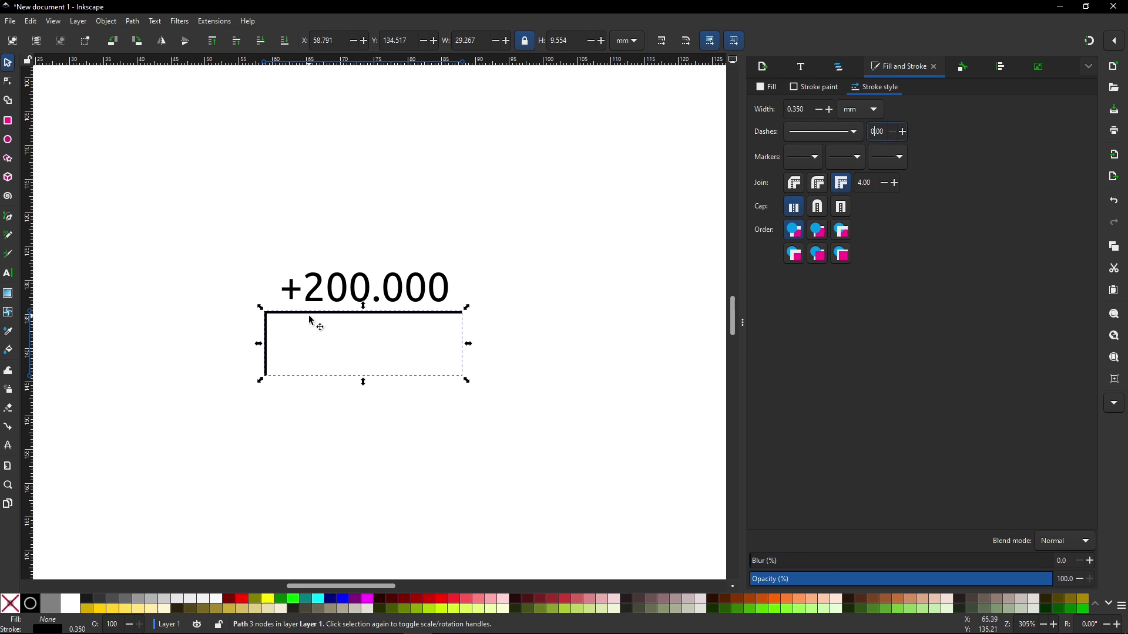
pyautogui.click(802, 118)
# Switch to FreeCAD, move the North Elevation's "+2.940" level symbol to the free area between the East and West elevations, and return to Inkscape
pyautogui.hotkey('alt', 'Tab')
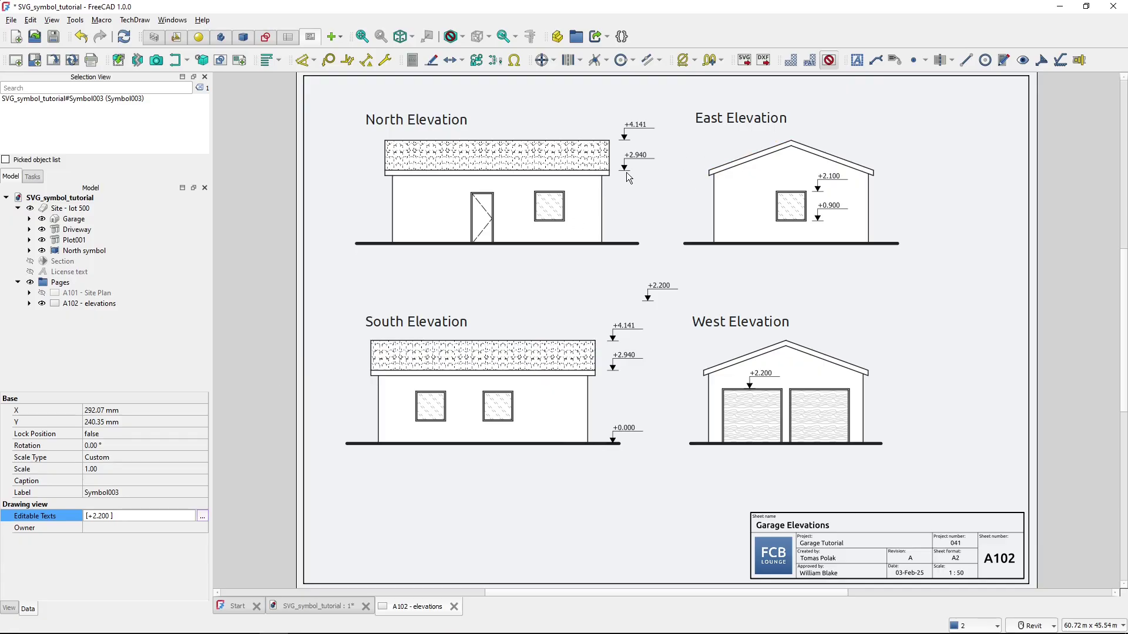
pyautogui.moveTo(649, 179); pyautogui.dragTo(809, 297)
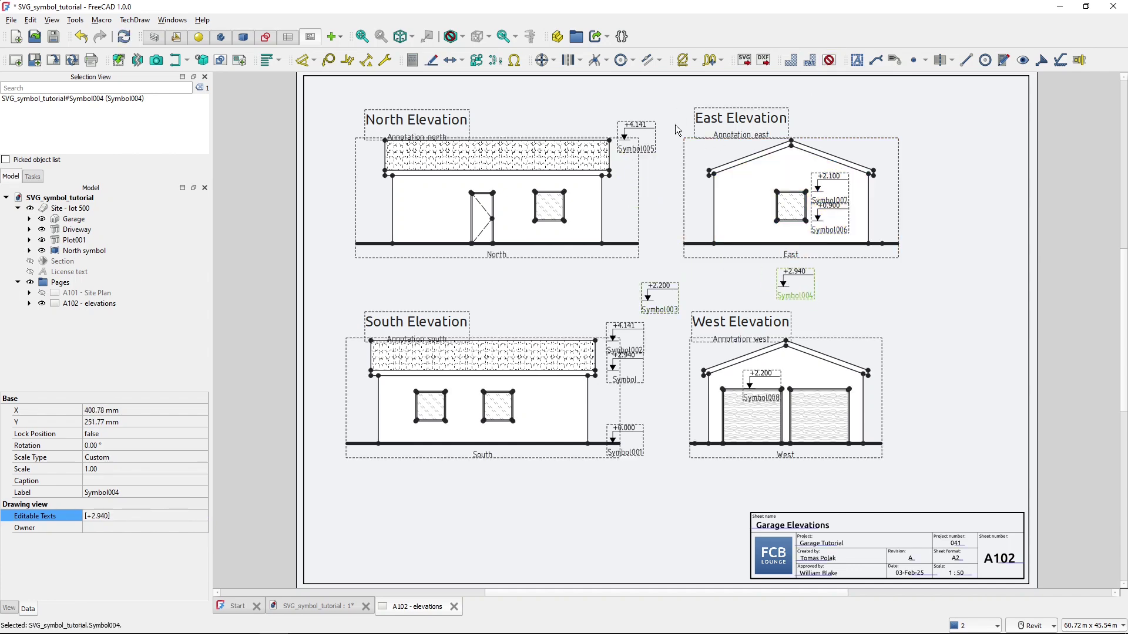
pyautogui.hotkey('alt', 'Tab')
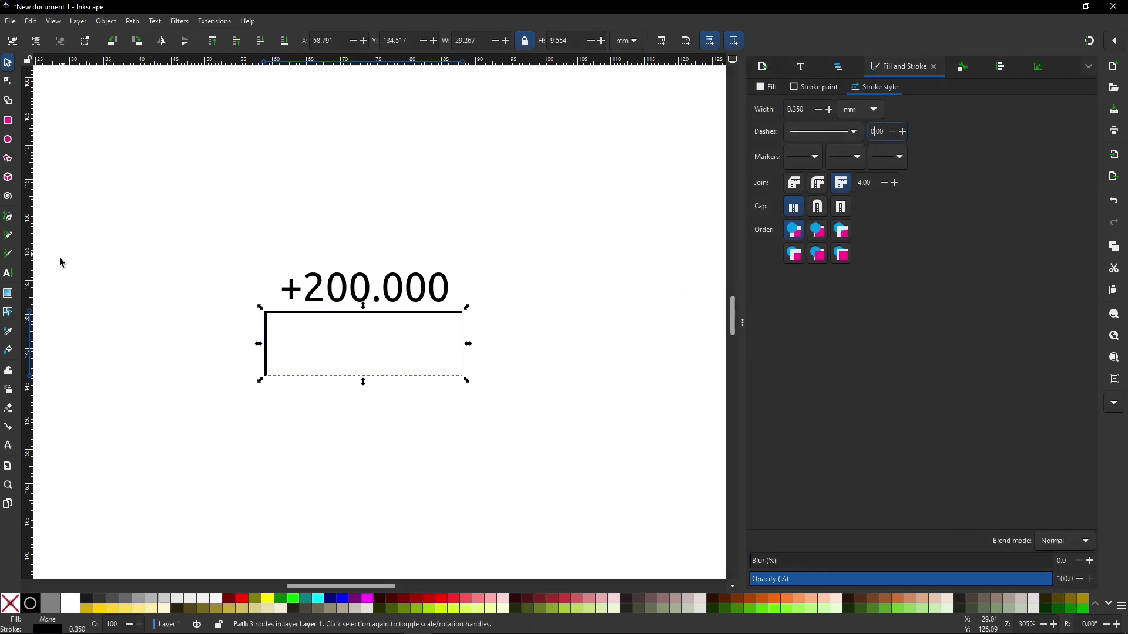
# Deselect the L-shaped path, enable snapping and draw a separate horizontal line about 6.6 mm to the right from the vertical line's lower end
pyautogui.click(9, 237)
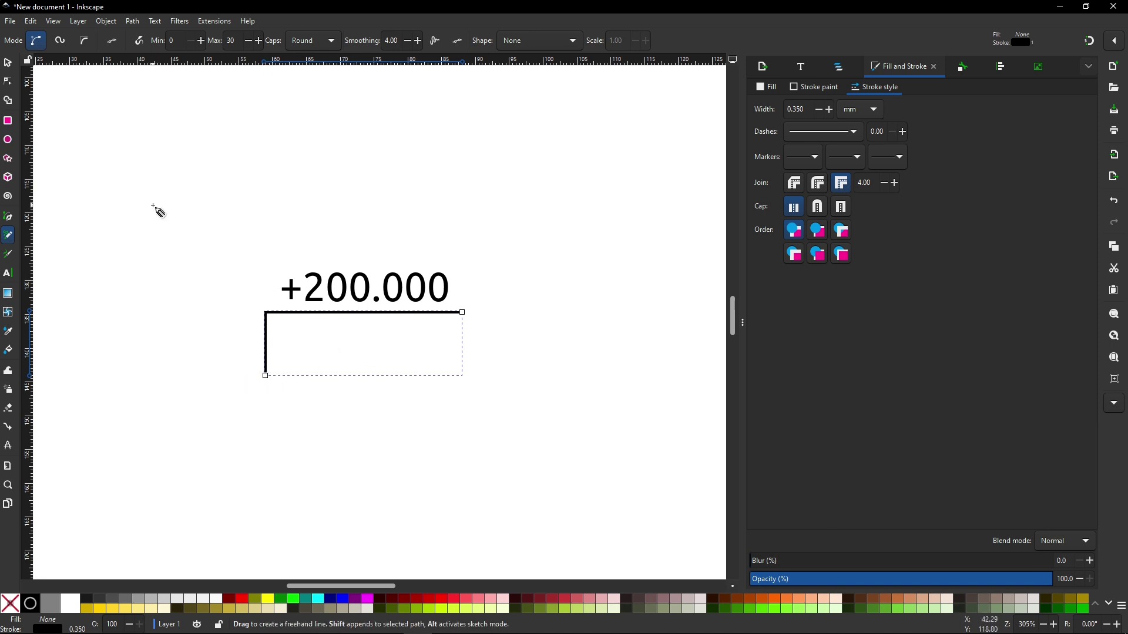
pyautogui.click(8, 63)
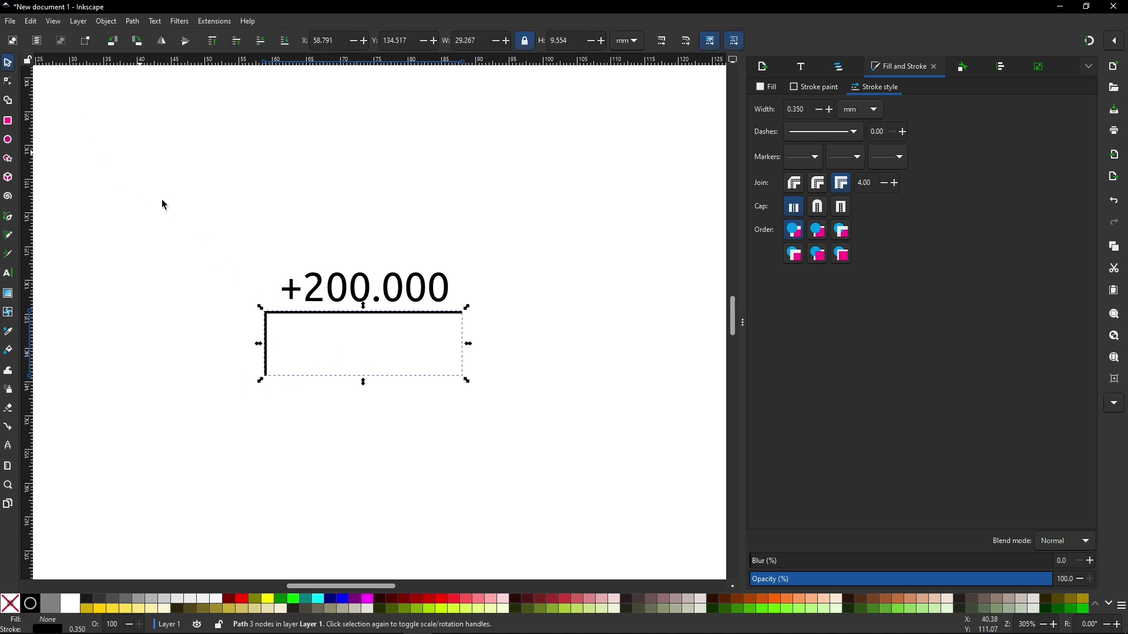
pyautogui.click(212, 266)
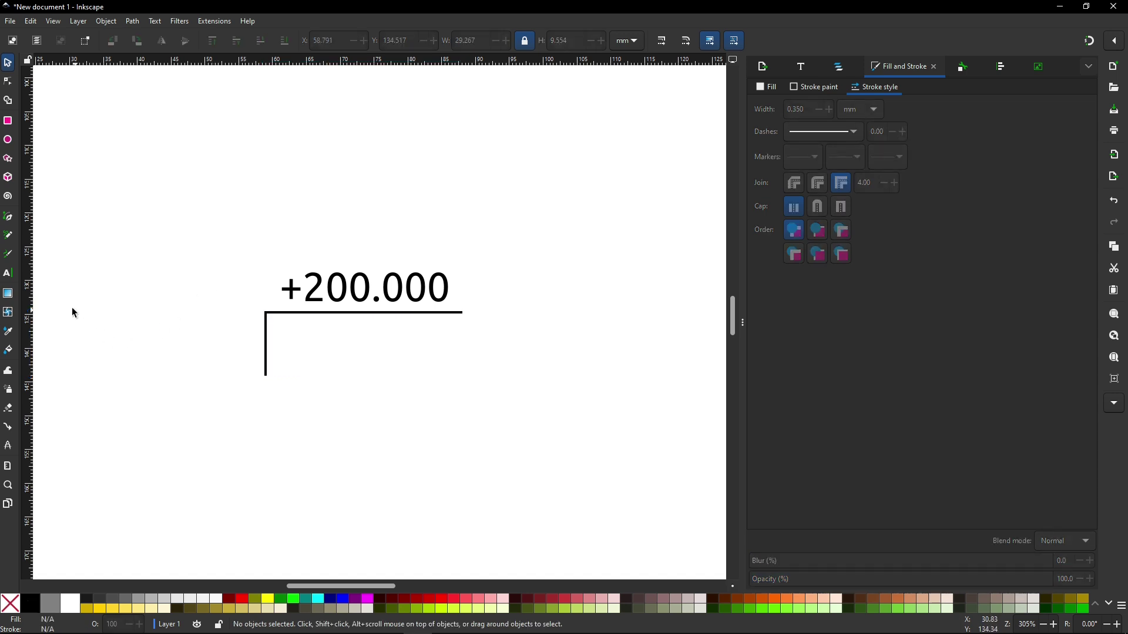
pyautogui.click(8, 235)
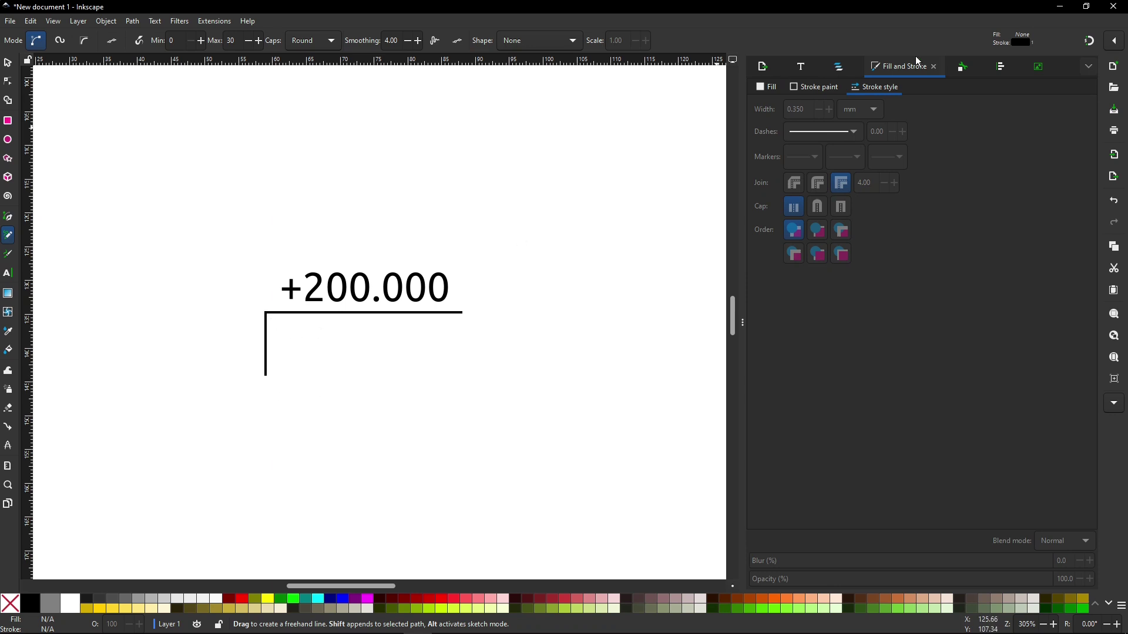
pyautogui.click(1094, 46)
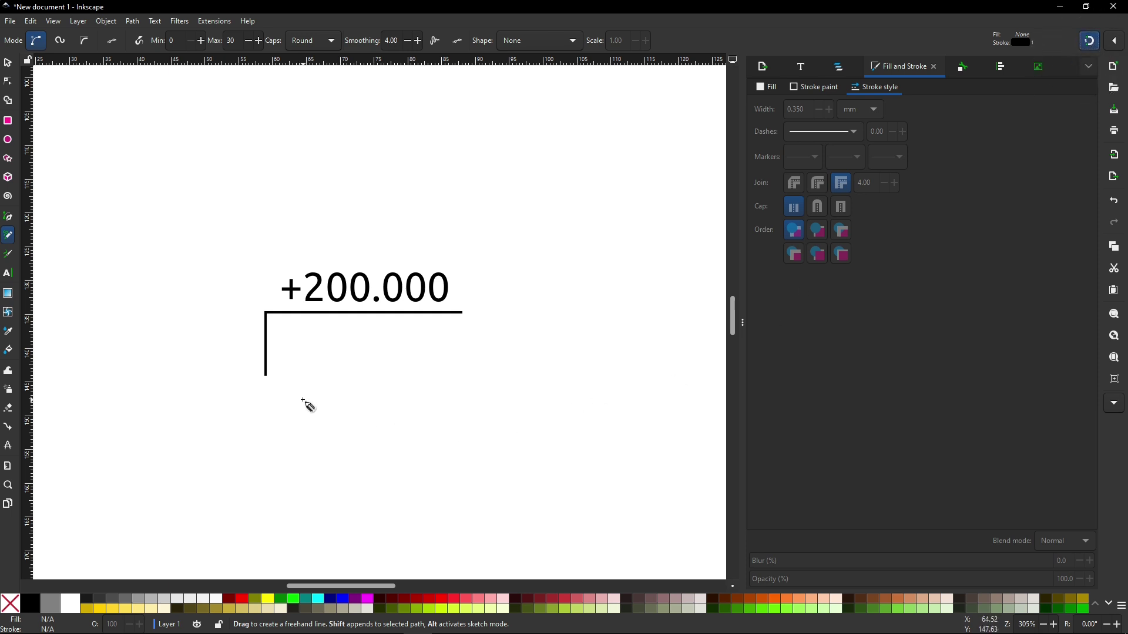
pyautogui.click(266, 374)
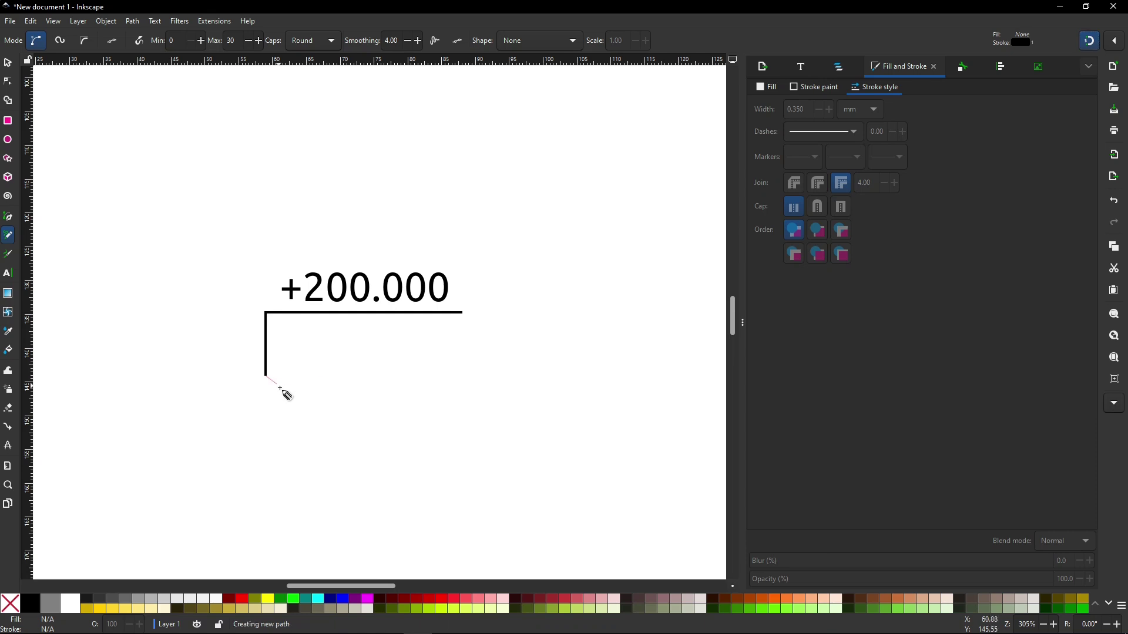
pyautogui.click(310, 376)
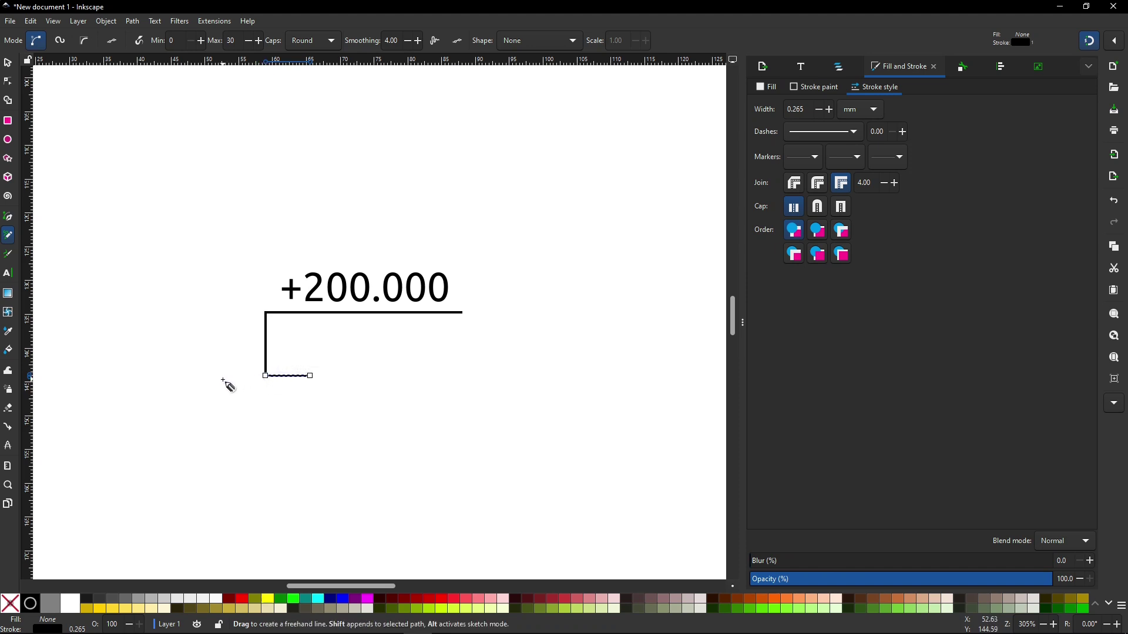
# Move the left end node of the short horizontal line about 5.8 mm to the left with the Node tool, and deselect the line
pyautogui.click(10, 91)
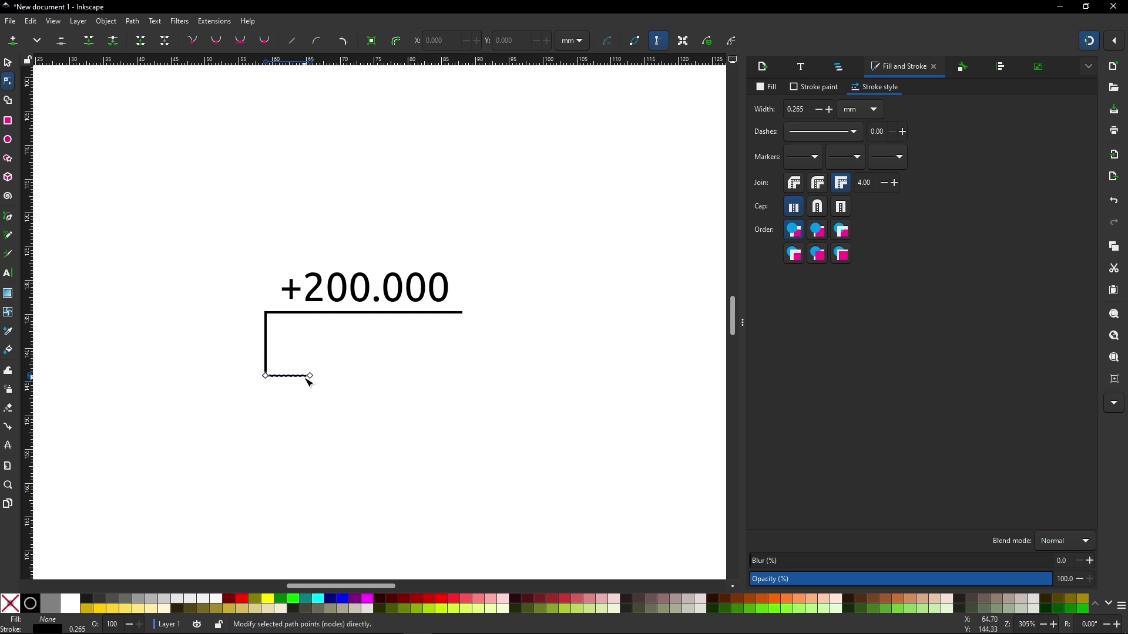
pyautogui.click(267, 377)
pyautogui.moveTo(266, 377); pyautogui.dragTo(230, 382)
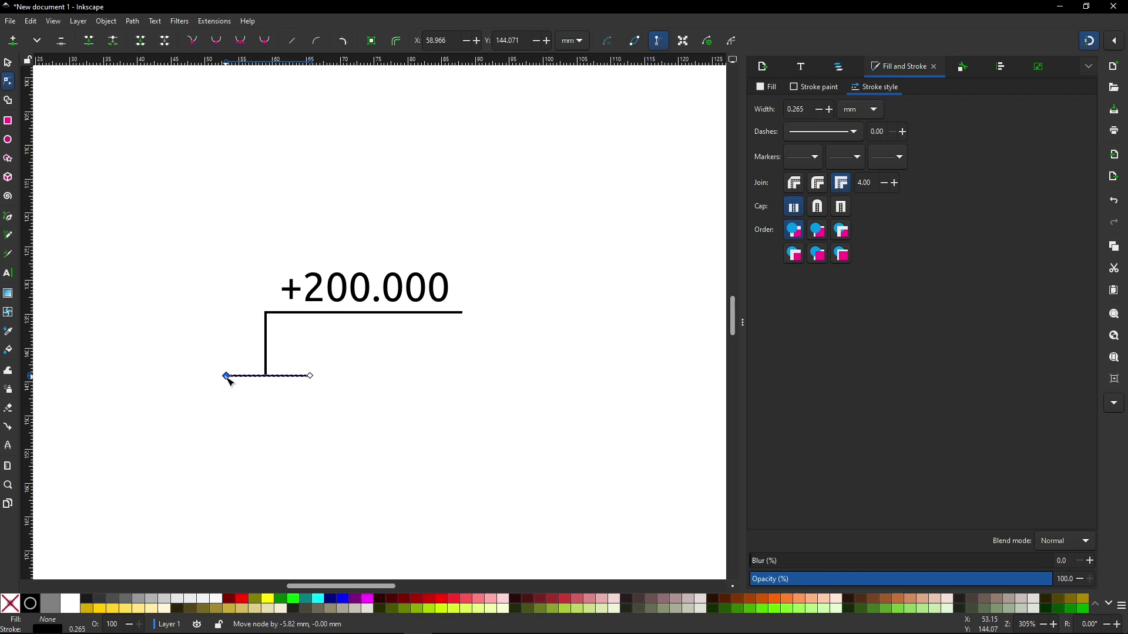
pyautogui.moveTo(229, 381); pyautogui.dragTo(227, 378)
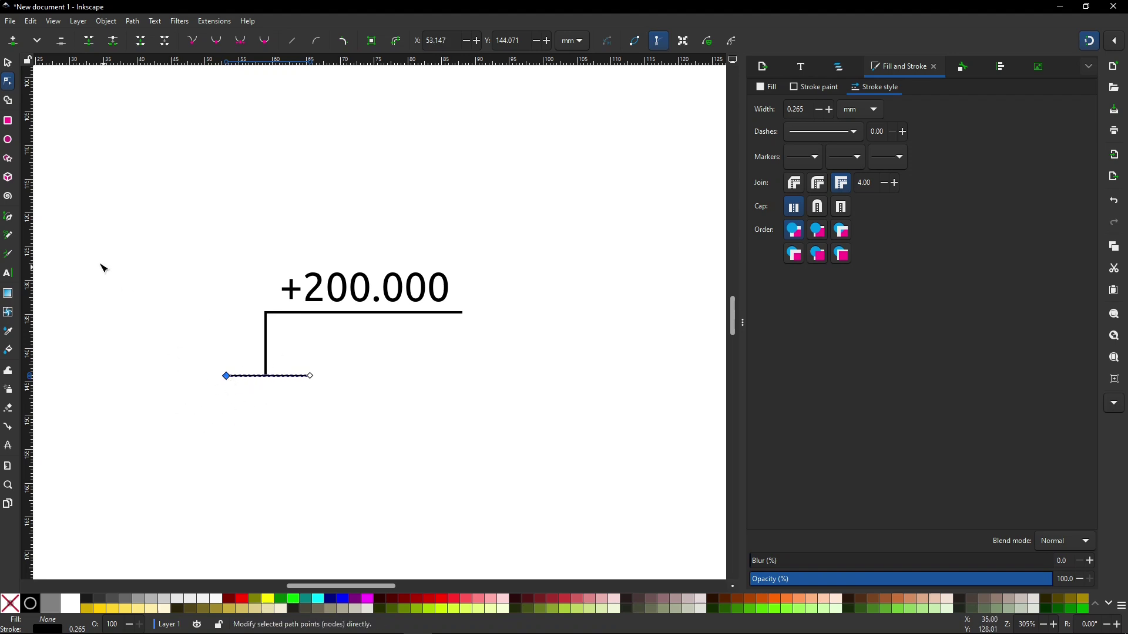
pyautogui.click(7, 62)
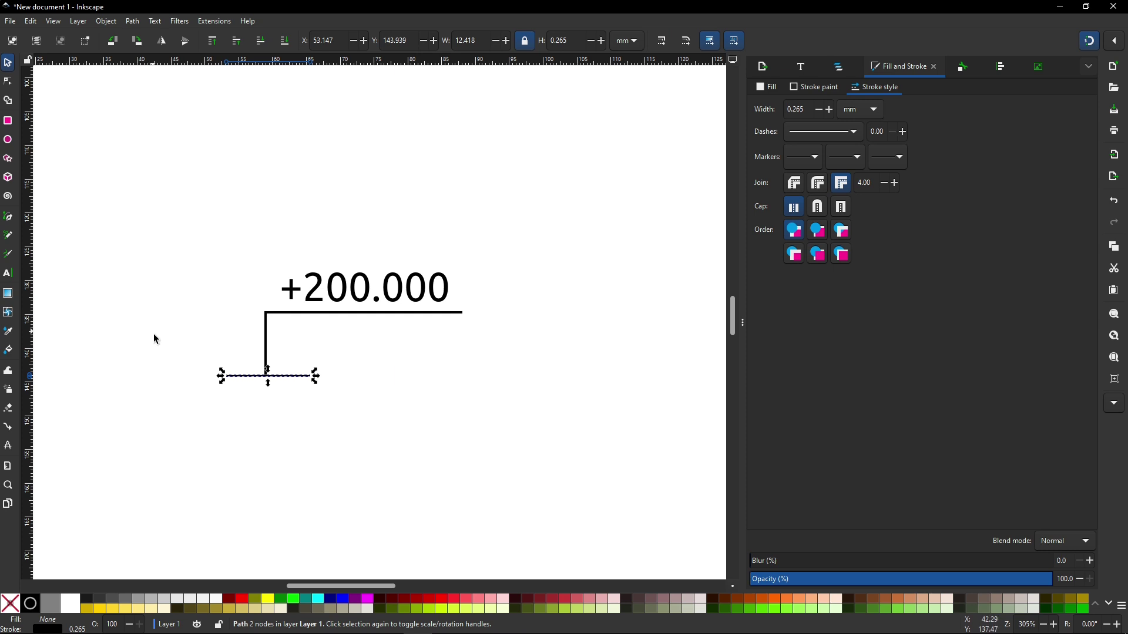
pyautogui.click(239, 342)
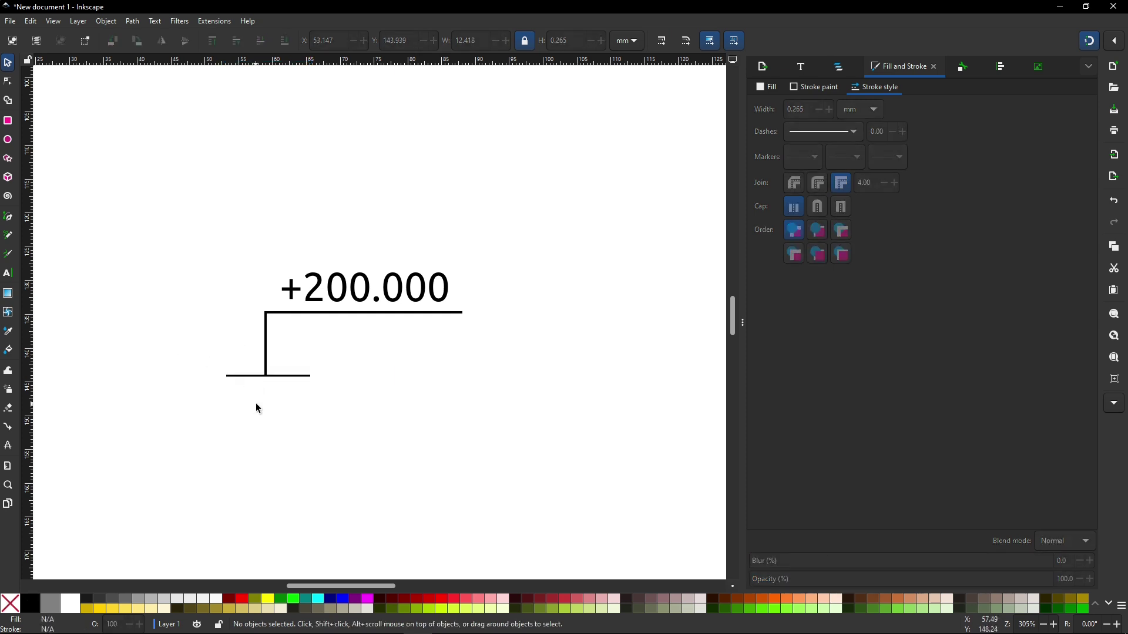
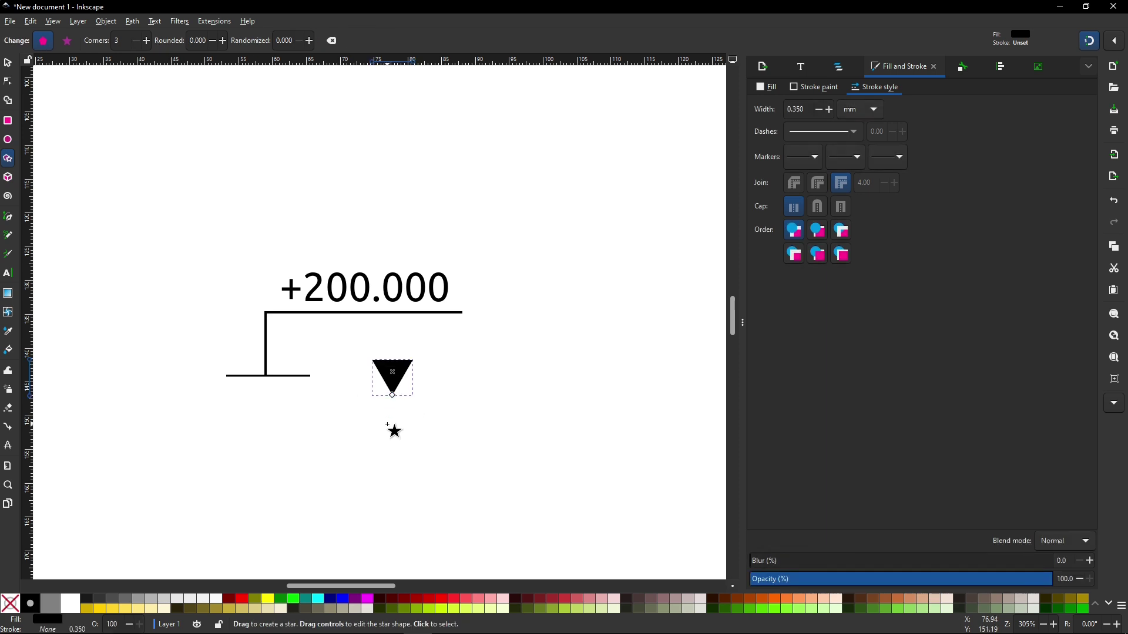
# Select the black triangle beneath the text and open its stroke paint settings
pyautogui.click(13, 70)
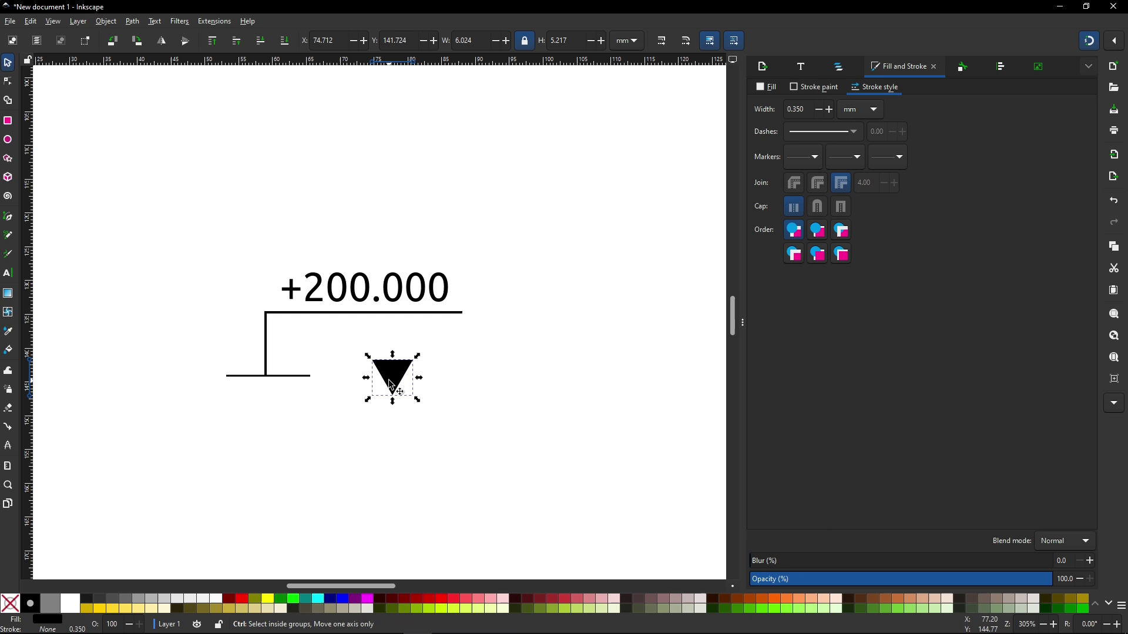
pyautogui.click(393, 386)
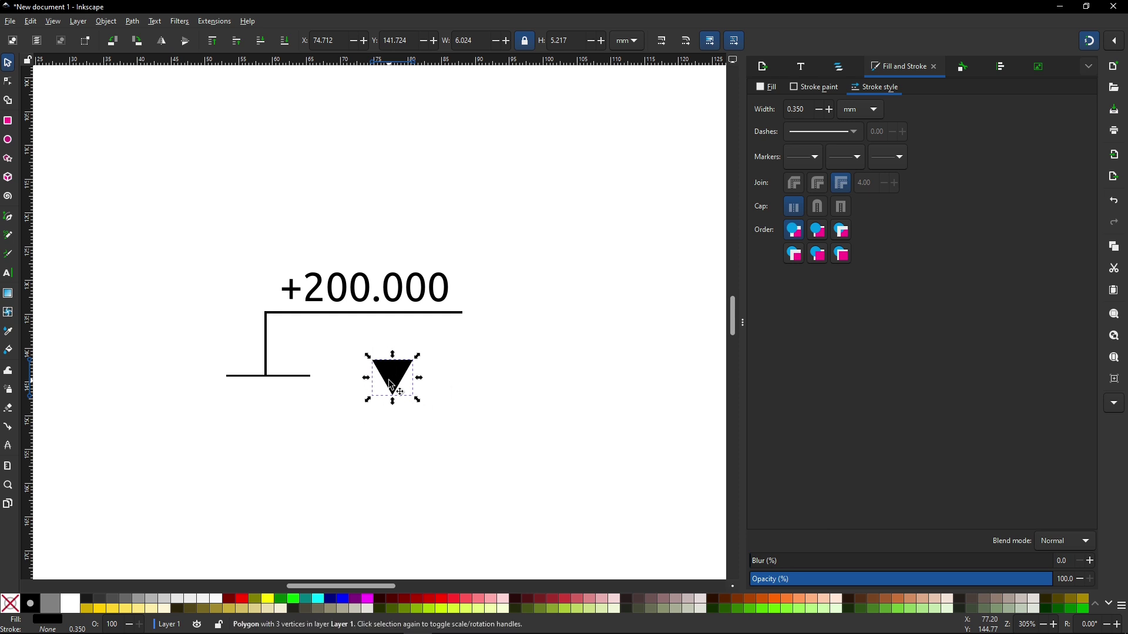
pyautogui.click(393, 386)
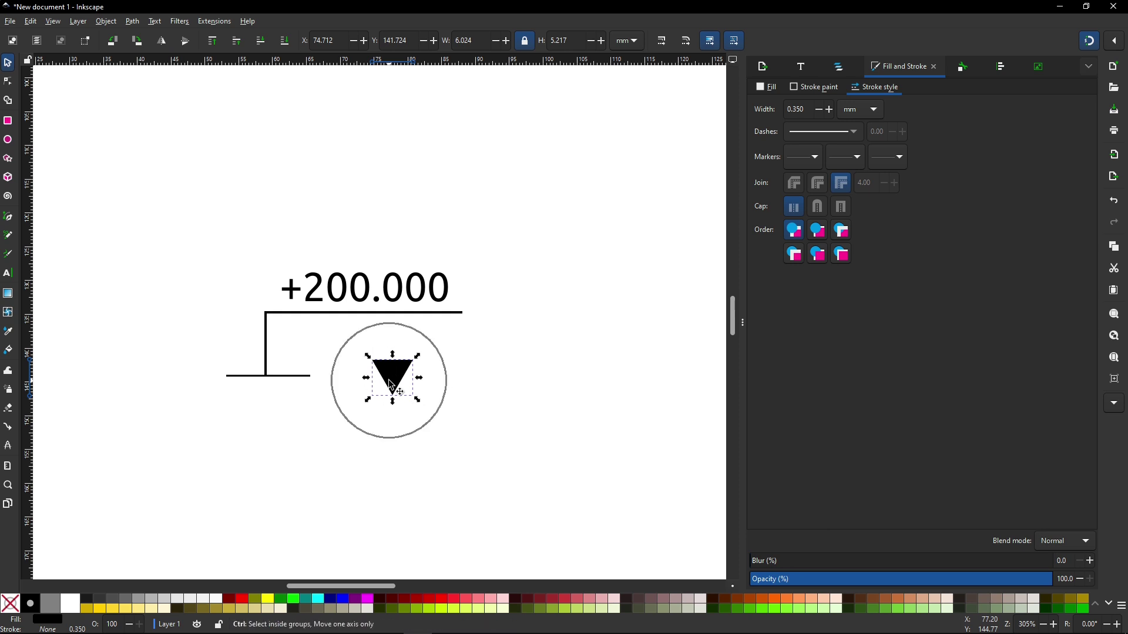
pyautogui.click(801, 86)
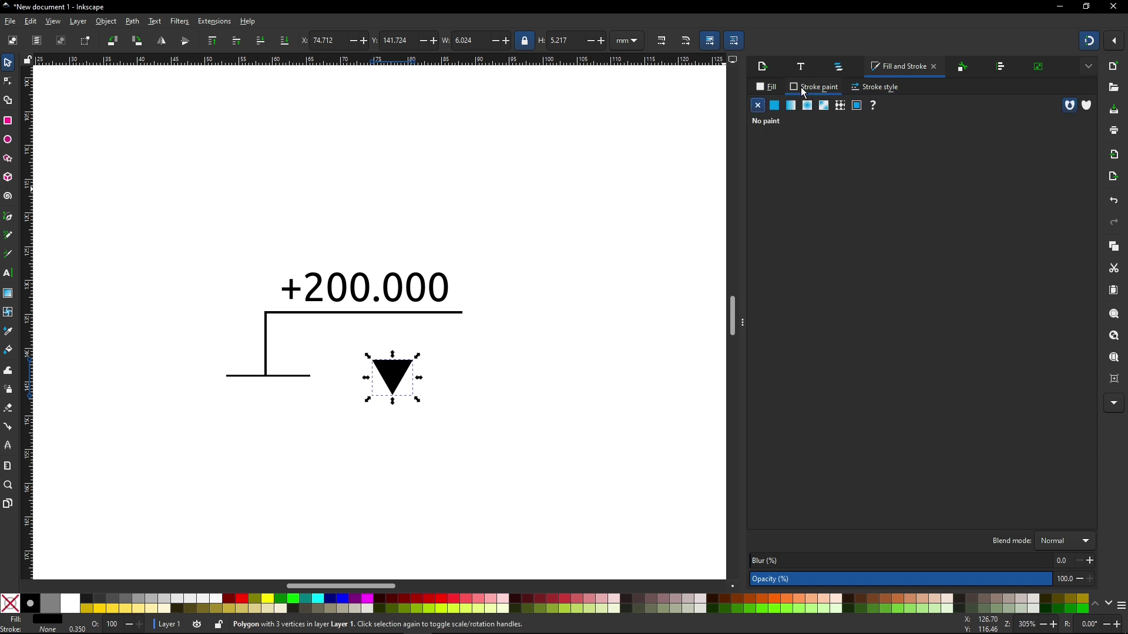
# Check the triangle's fill and stroke paint, and move it onto the vertical line's lower end at about X 55.95 mm, Y 139.38 mm
pyautogui.click(776, 89)
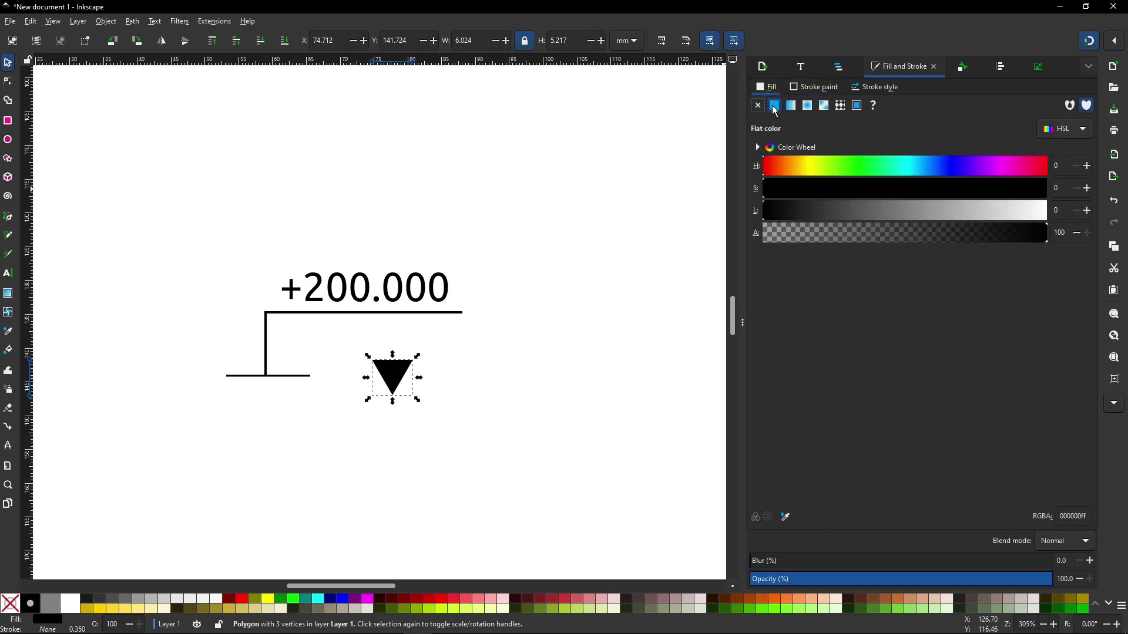
pyautogui.click(816, 86)
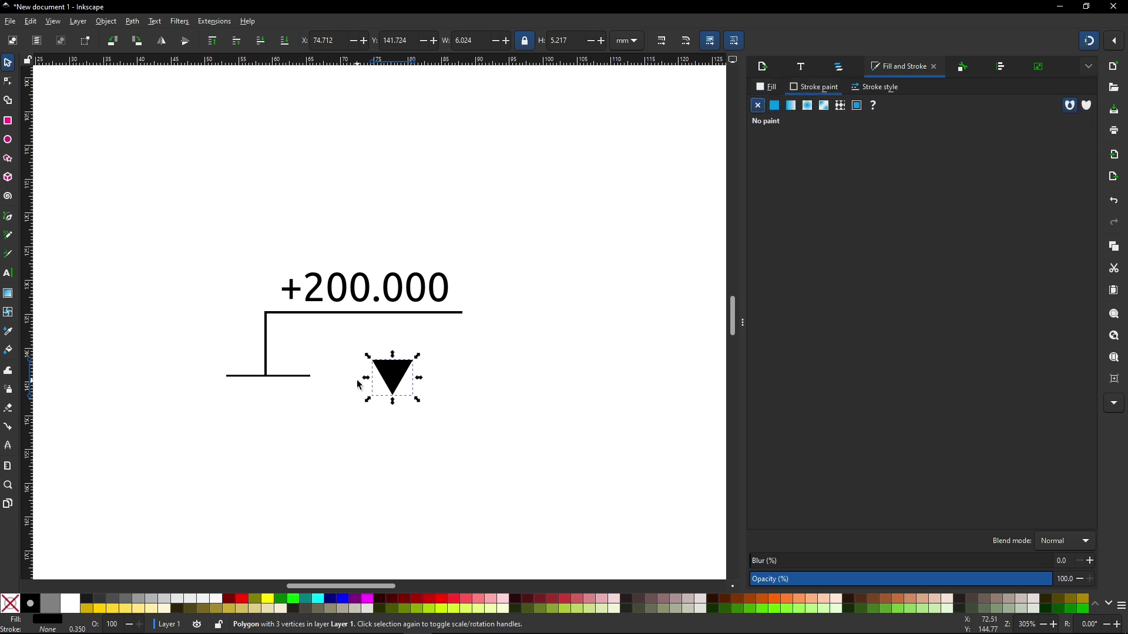
pyautogui.click(763, 87)
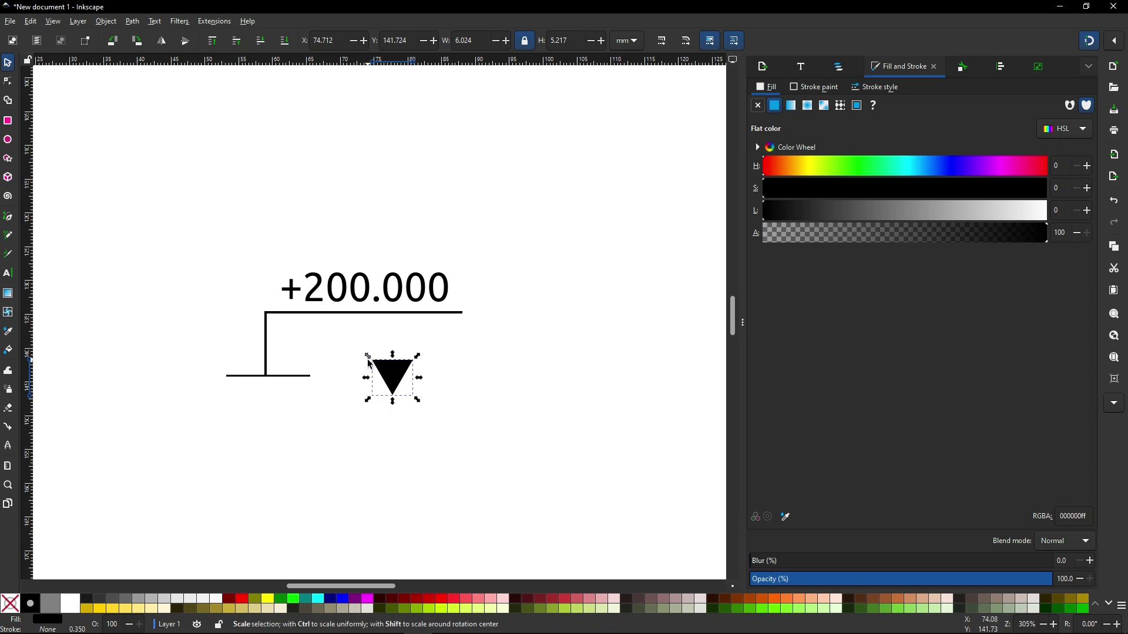
pyautogui.click(395, 383)
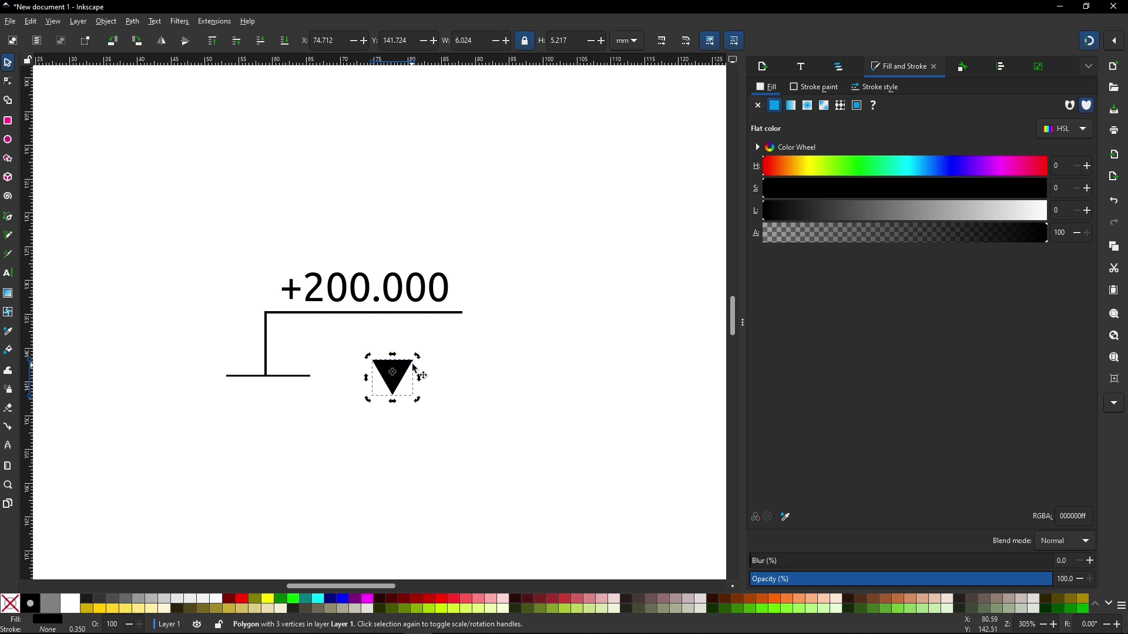
pyautogui.click(392, 376)
pyautogui.moveTo(397, 382); pyautogui.dragTo(267, 352)
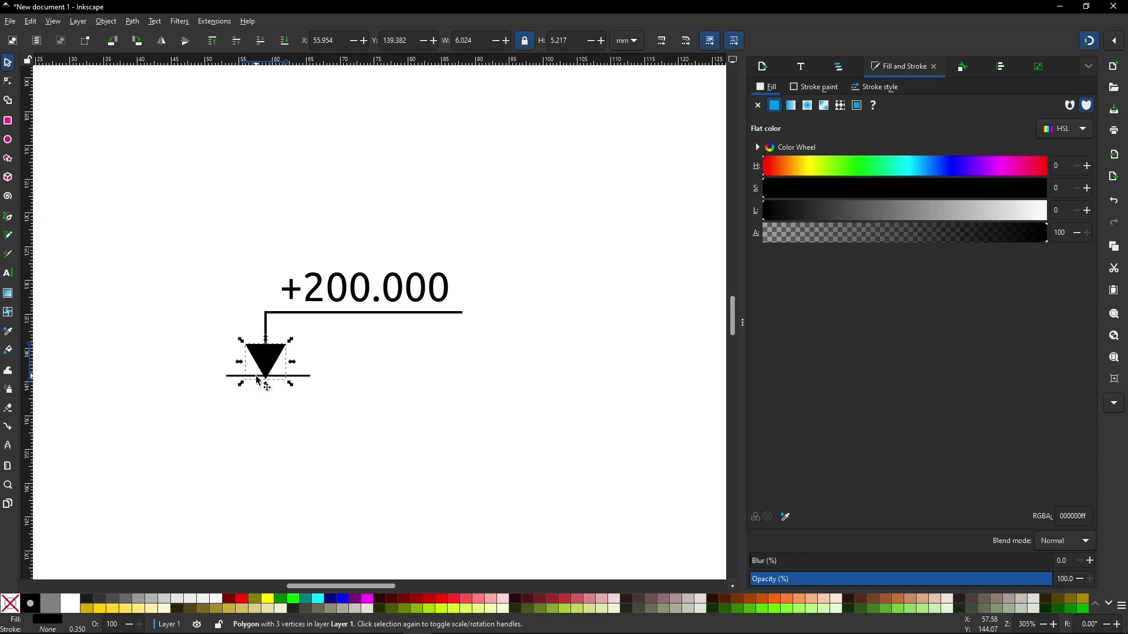
# Nudge the triangle vertically to about Y 138.94 mm so its tip meets the short horizontal line, and deselect it
pyautogui.press('ctrl')
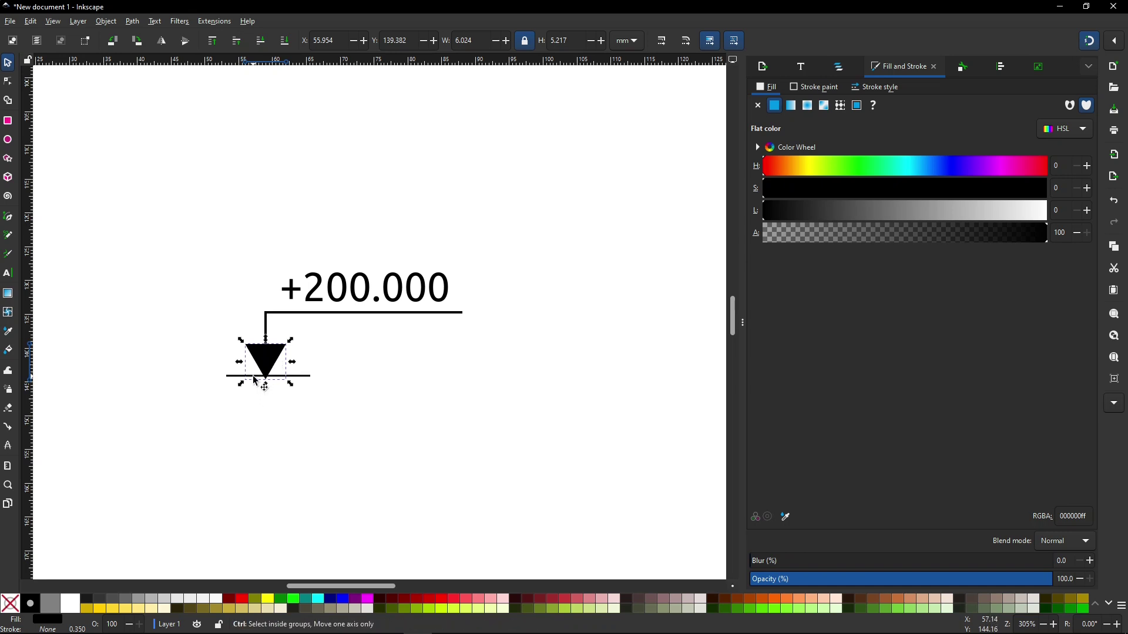
pyautogui.scroll(3, 256, 381)
pyautogui.scroll(3, 255, 379)
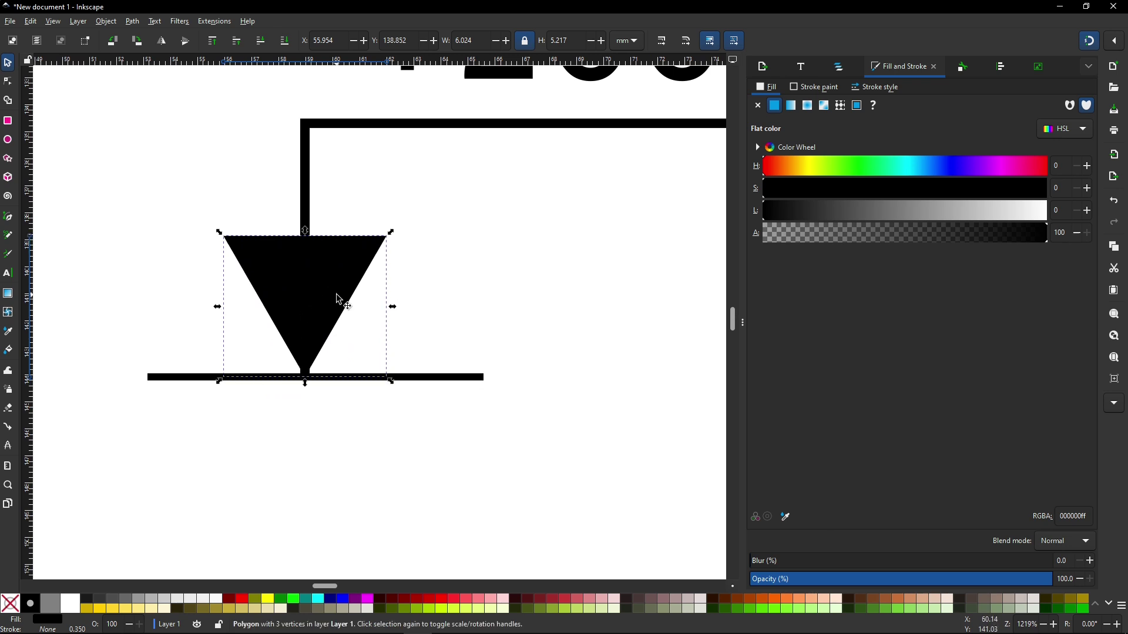
pyautogui.press('Up')
pyautogui.press('alt')
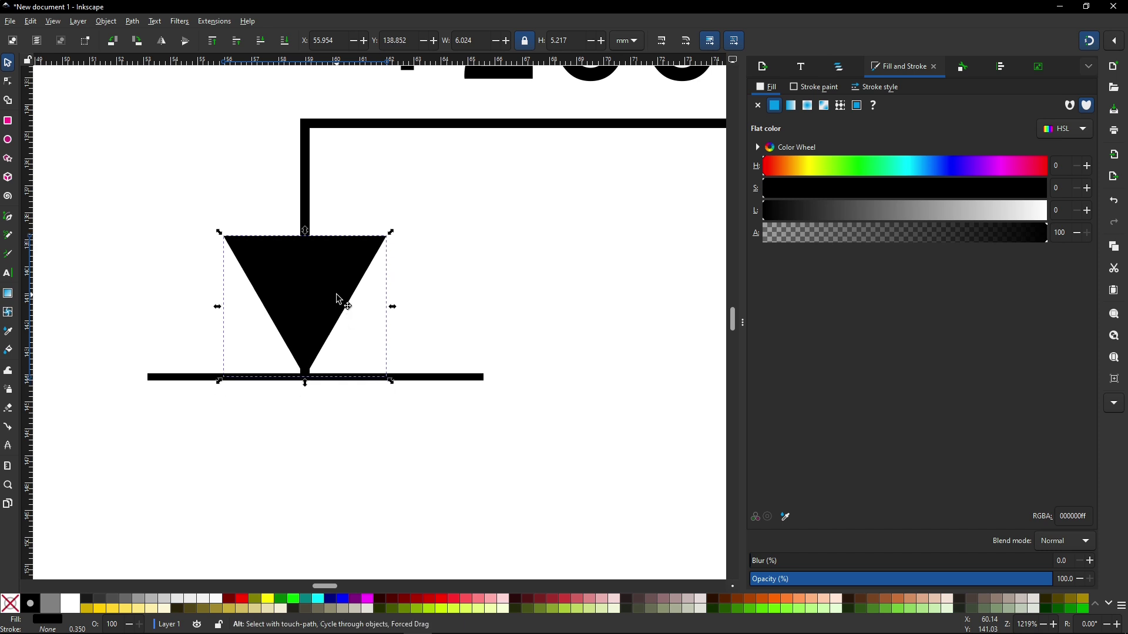
pyautogui.hotkey('alt', 'Down')
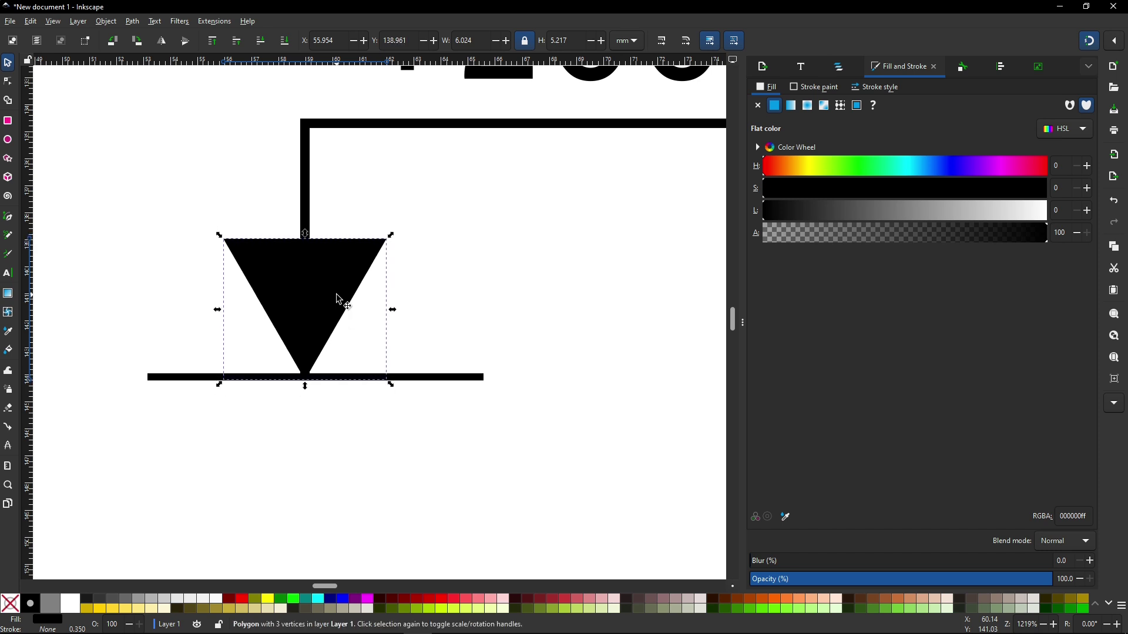
pyautogui.hotkey('alt', 'Down')
pyautogui.hotkey('alt', 'Down')
pyautogui.hotkey('alt', 'Down')
pyautogui.hotkey('alt', 'Up')
pyautogui.hotkey('alt', 'Up')
pyautogui.hotkey('alt', 'Up')
pyautogui.hotkey('alt', 'Up')
pyautogui.hotkey('alt', 'Down')
pyautogui.hotkey('alt', 'Up')
pyautogui.hotkey('alt', 'Up')
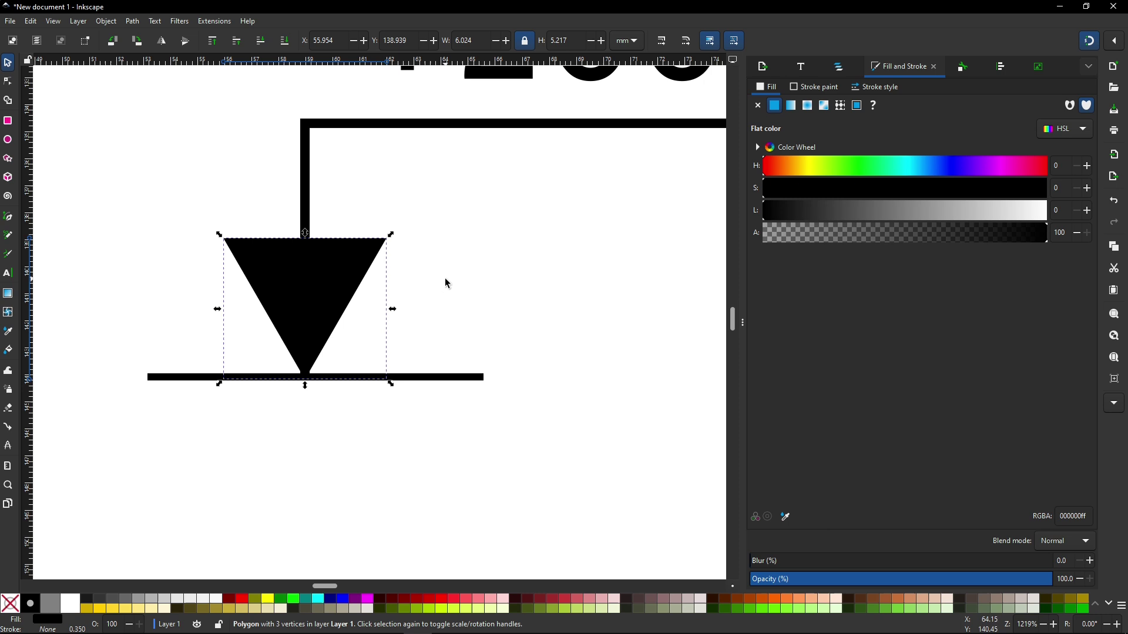
pyautogui.click(567, 283)
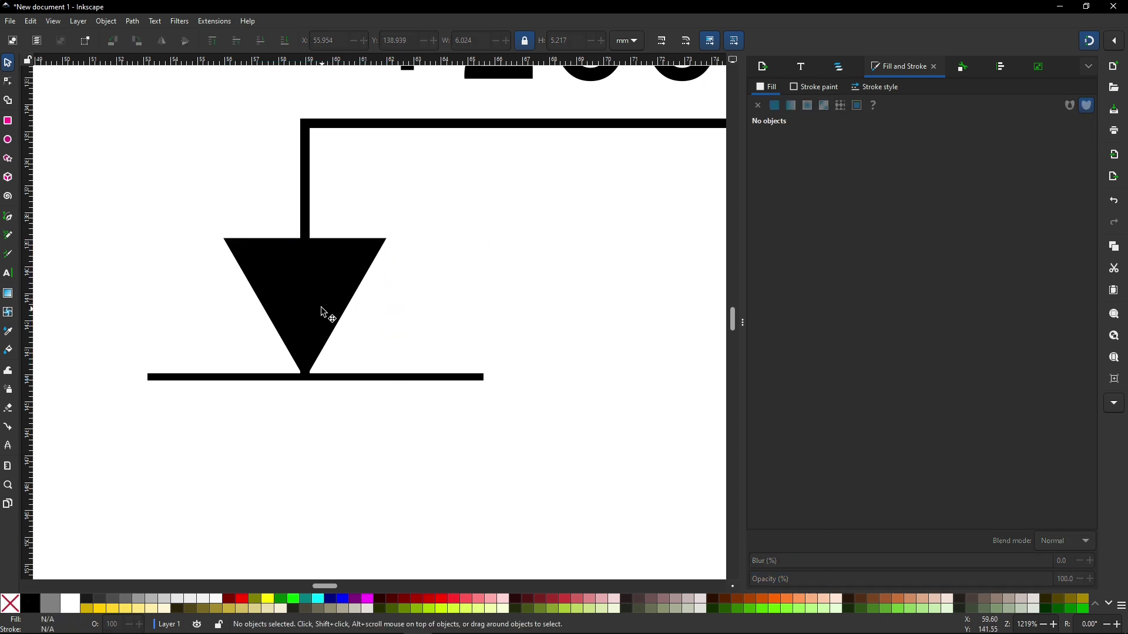
# Save the drawing to the Desktop as elevation_mark in the Plain SVG format
pyautogui.scroll(-3, 542, 242)
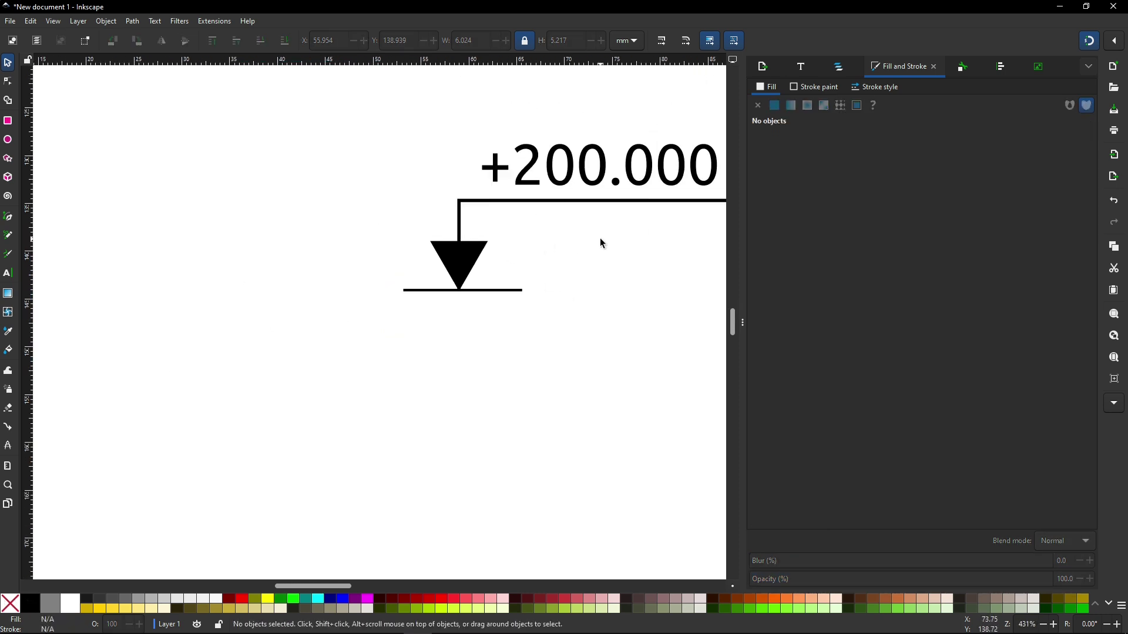
pyautogui.moveTo(601, 238); pyautogui.dragTo(415, 312)
pyautogui.moveTo(391, 348); pyautogui.dragTo(388, 360)
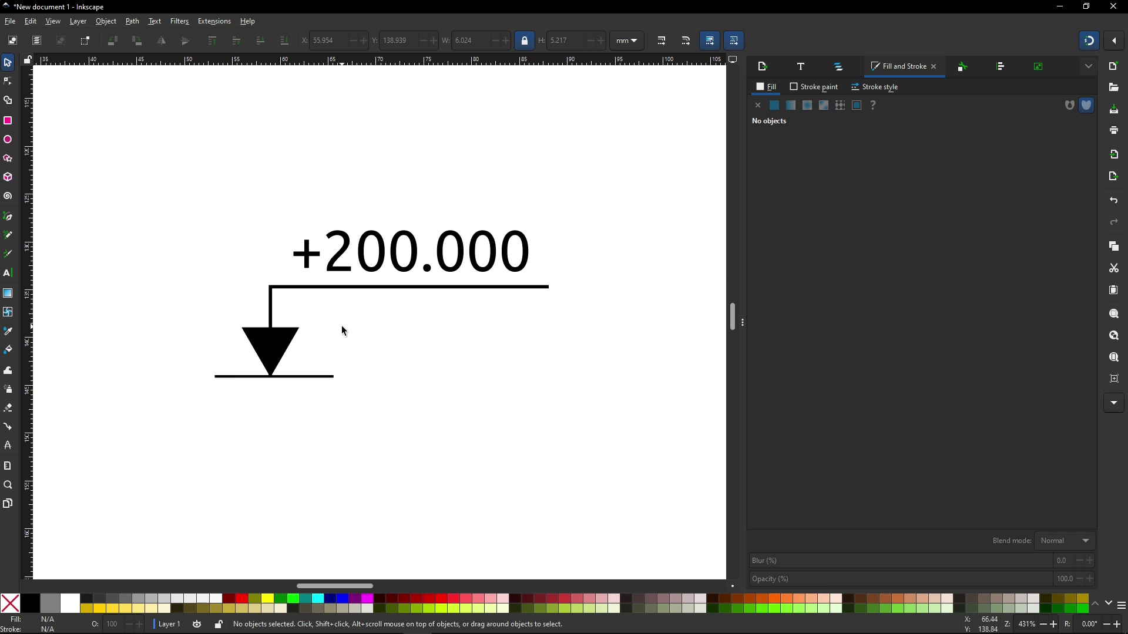
pyautogui.press('ctrl')
pyautogui.press('ctrl')
pyautogui.click(13, 23)
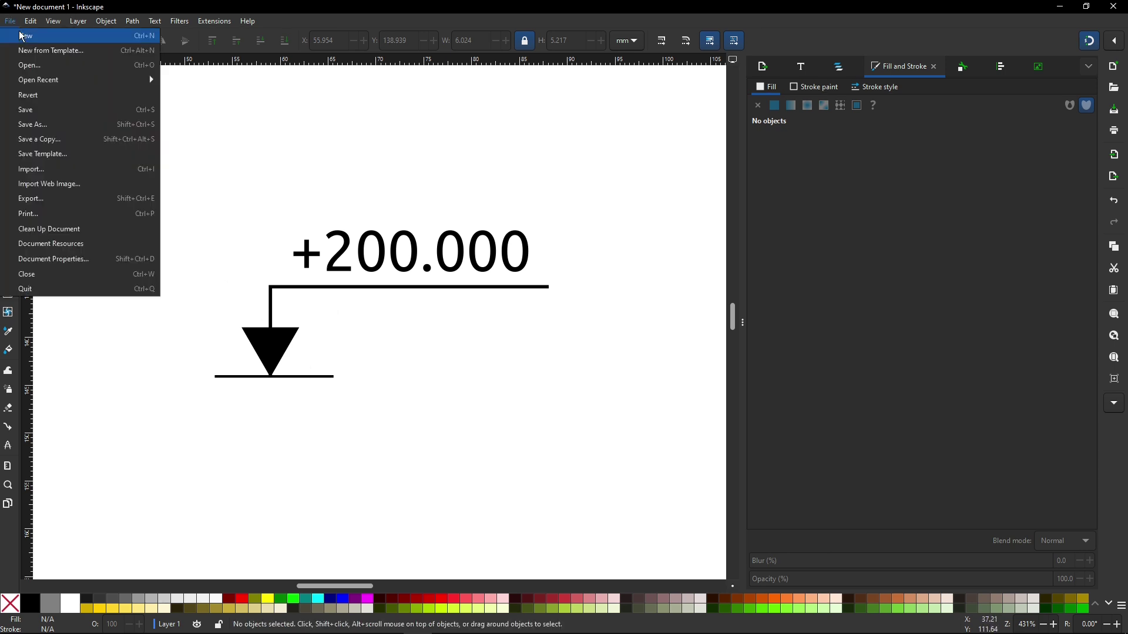
pyautogui.click(36, 121)
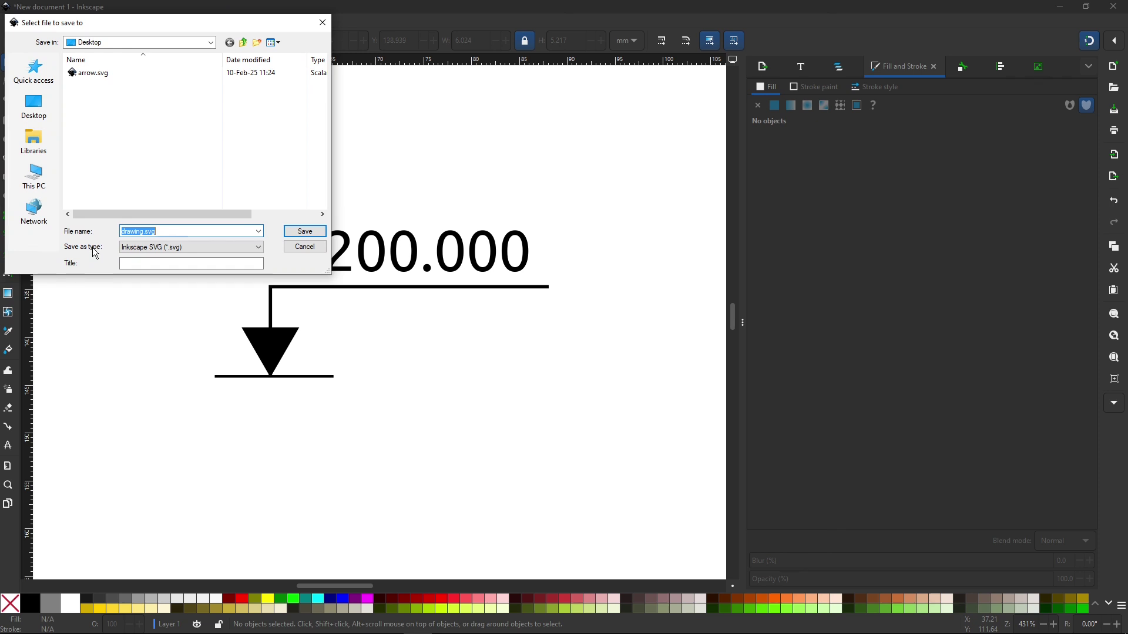
pyautogui.click(139, 249)
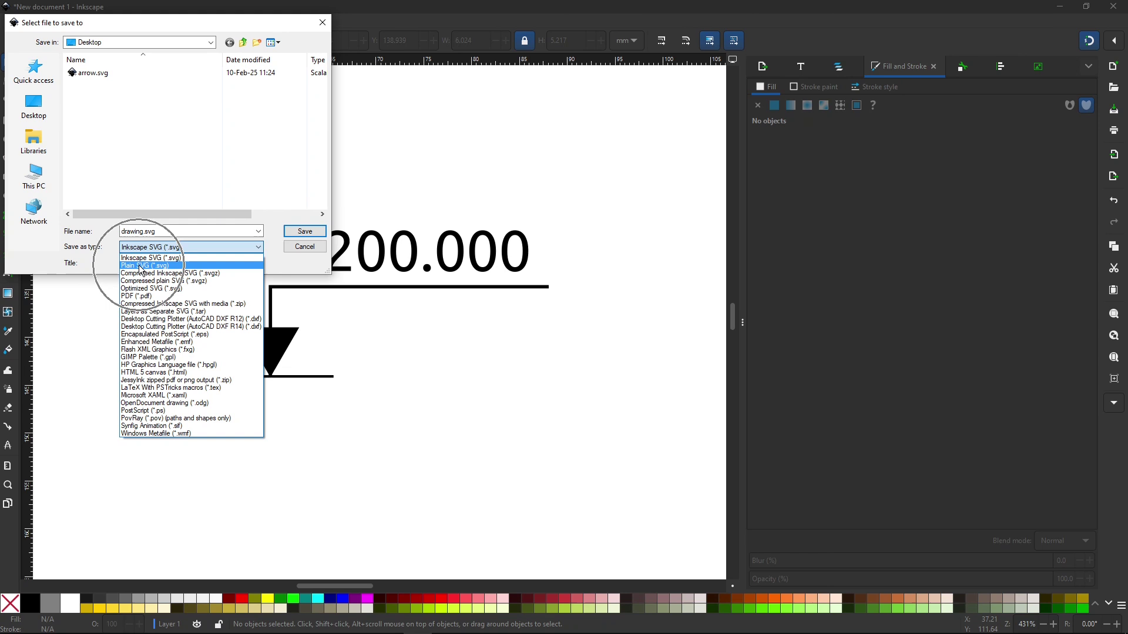
pyautogui.click(141, 268)
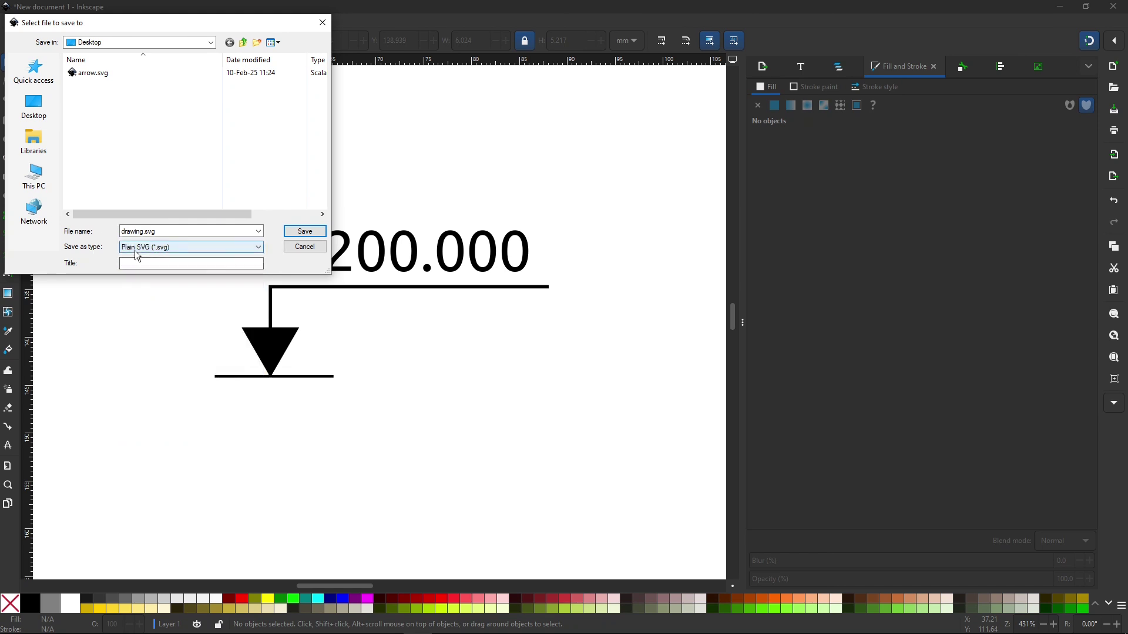
pyautogui.doubleClick(159, 232)
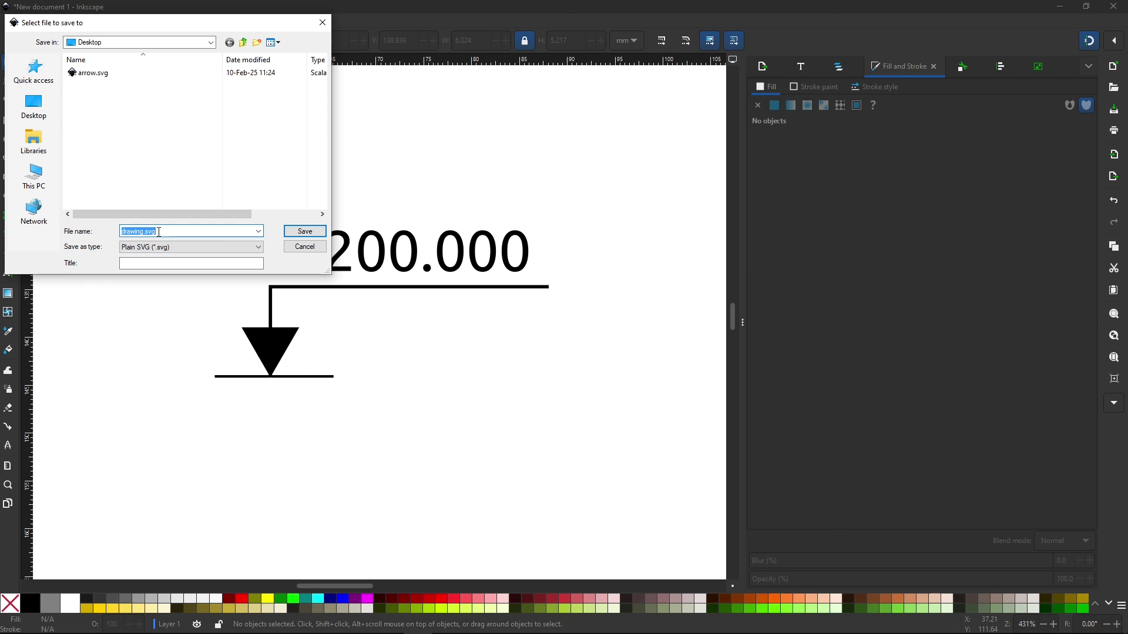
pyautogui.write('elevation_mark')
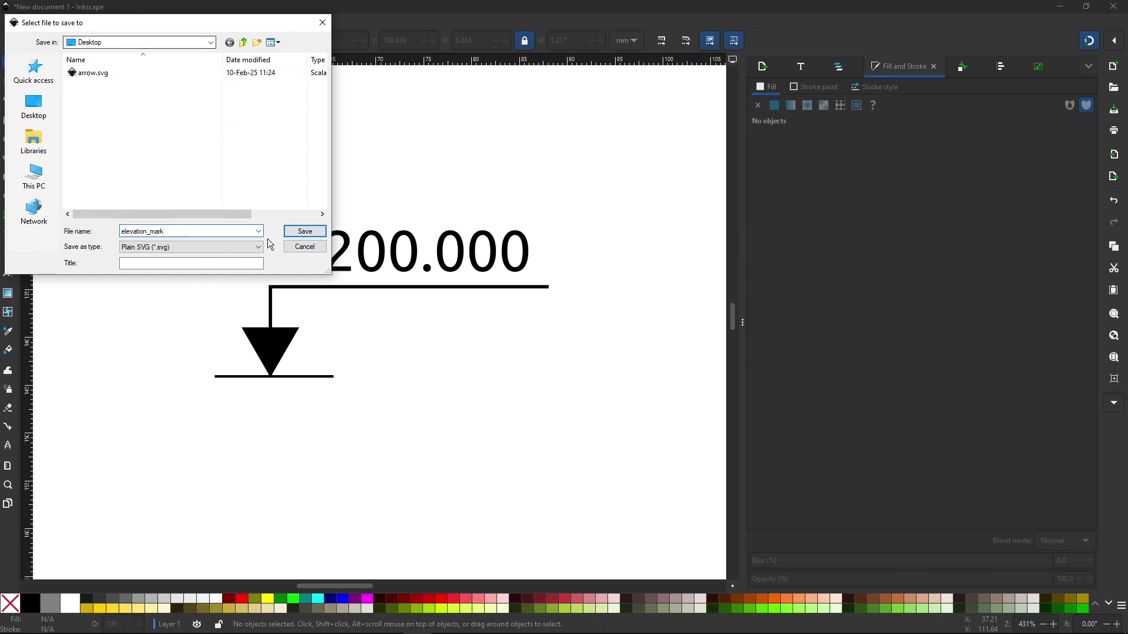
pyautogui.click(305, 232)
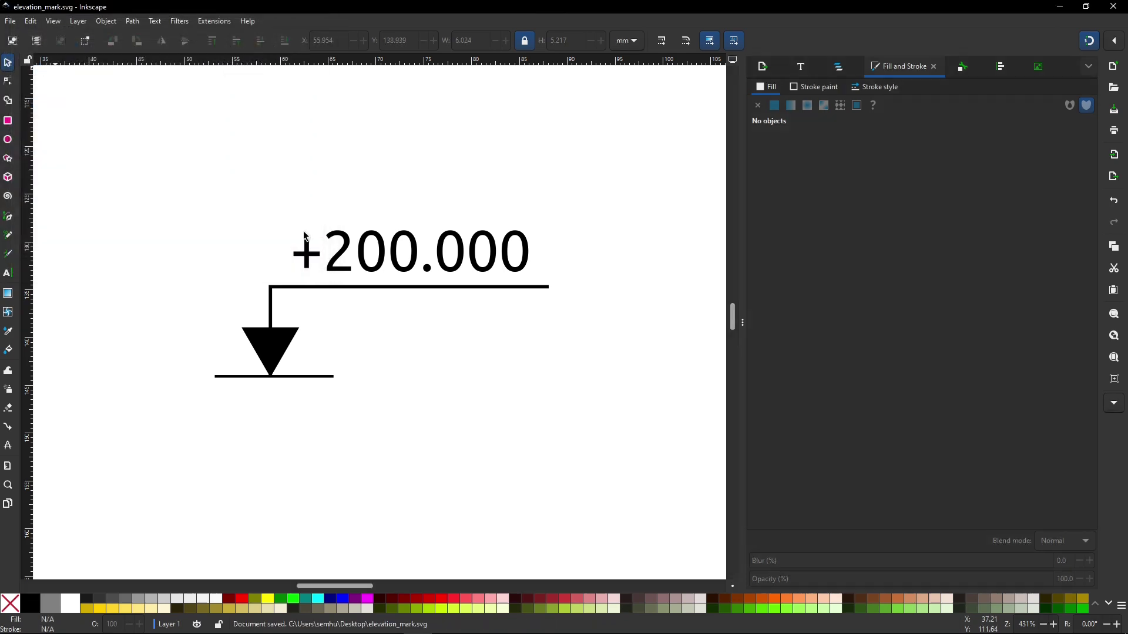
# Switch to FreeCAD and insert elevation_mark.svg from the Desktop as a view on the A102 - elevations page
pyautogui.hotkey('alt', 'Tab')
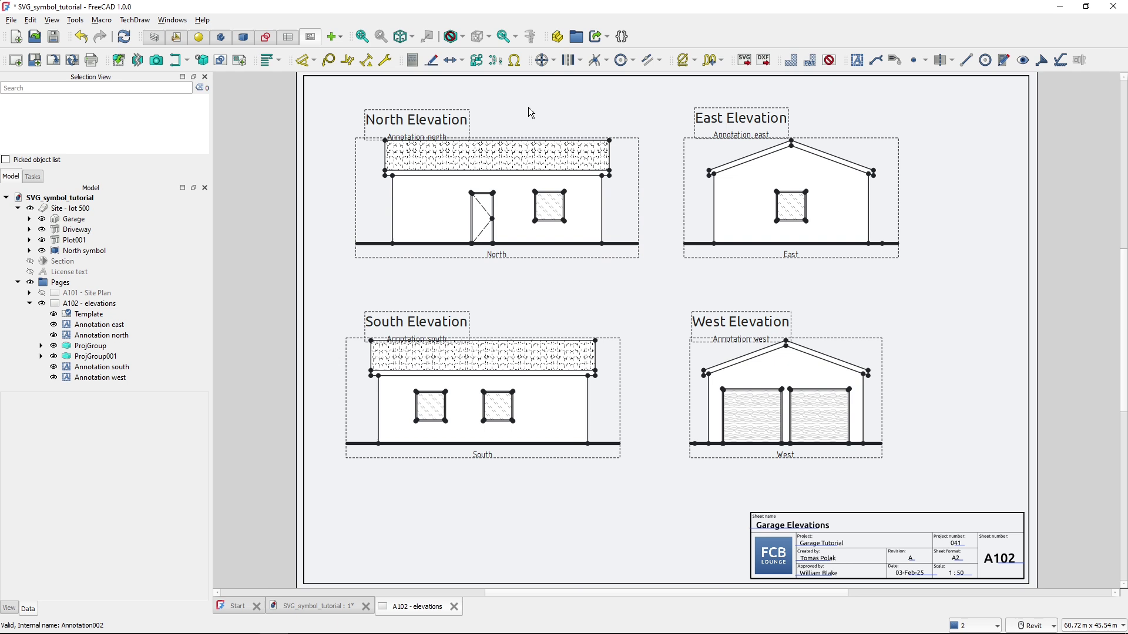
pyautogui.click(142, 23)
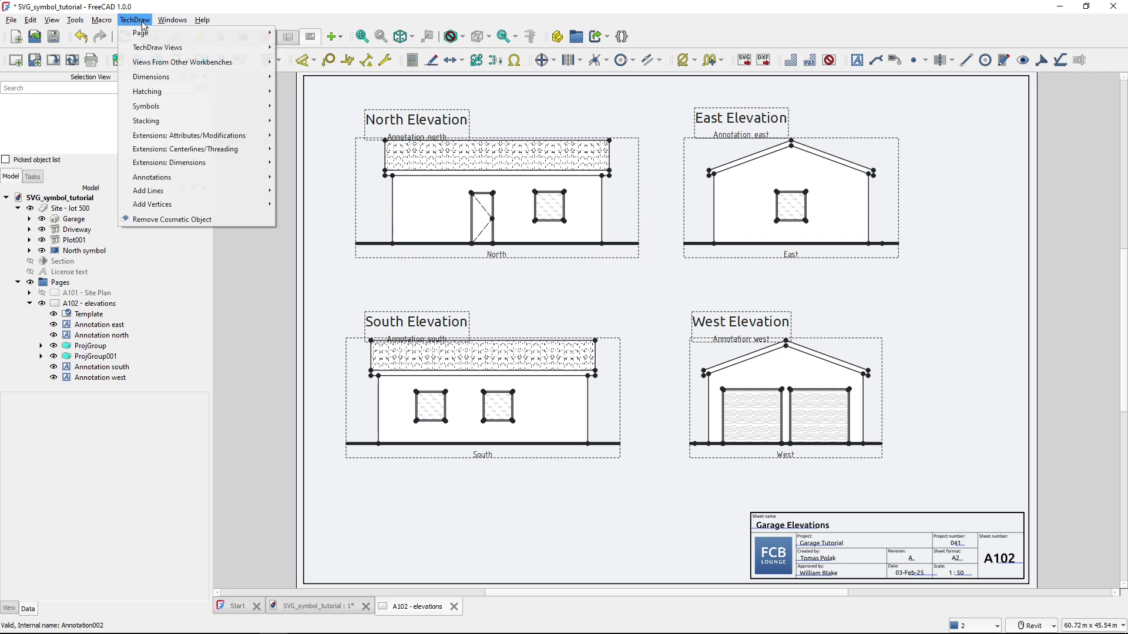
pyautogui.moveTo(176, 47)
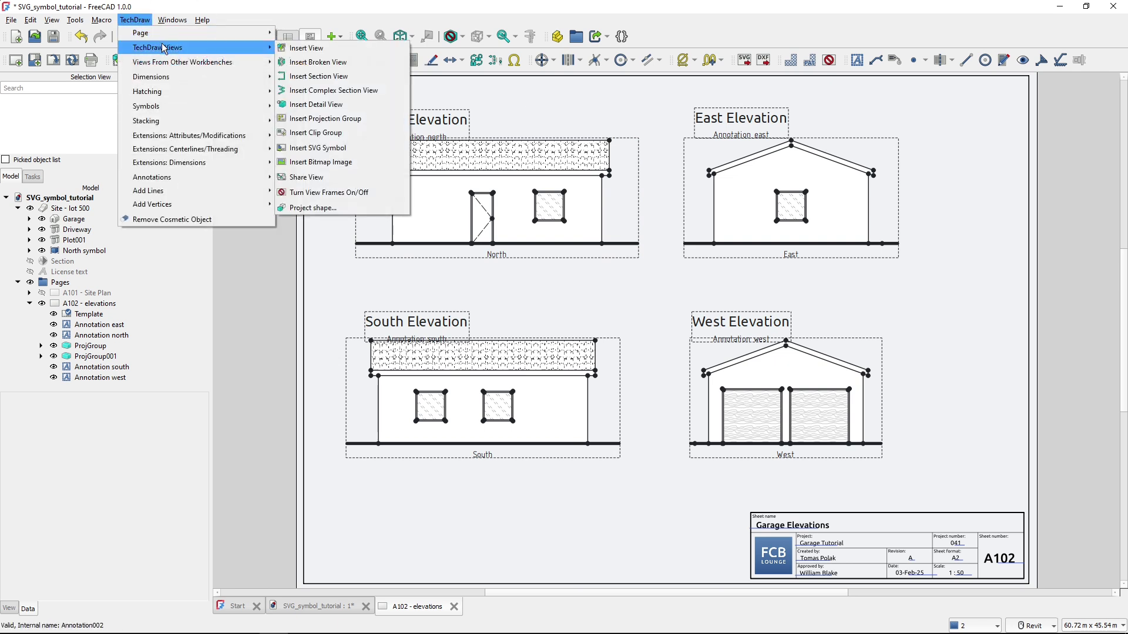
pyautogui.click(327, 150)
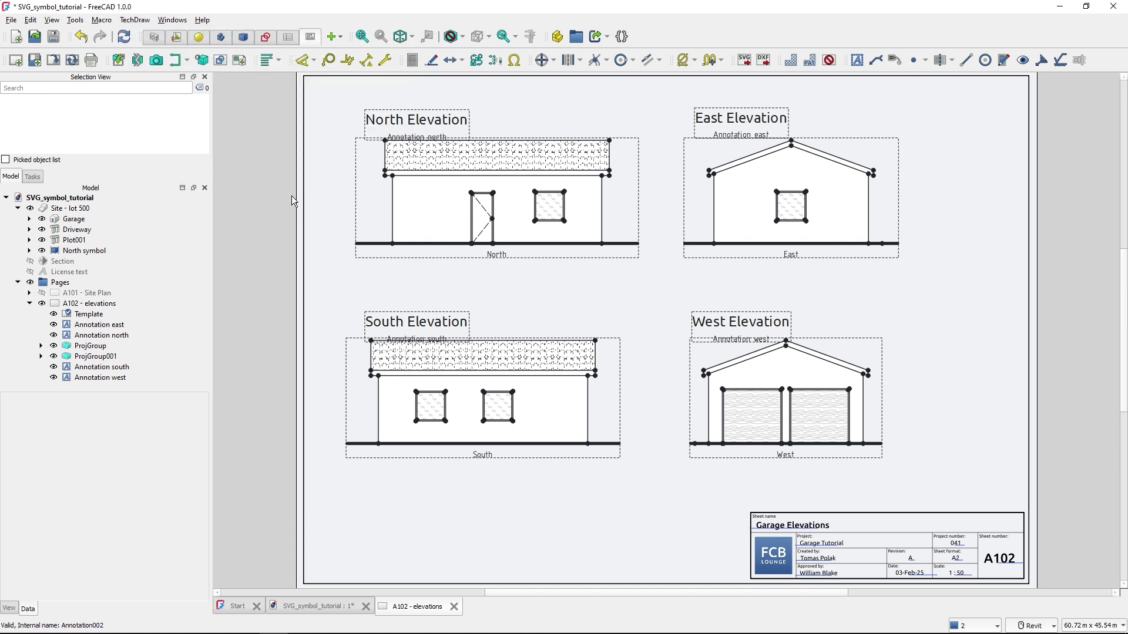
pyautogui.click(121, 65)
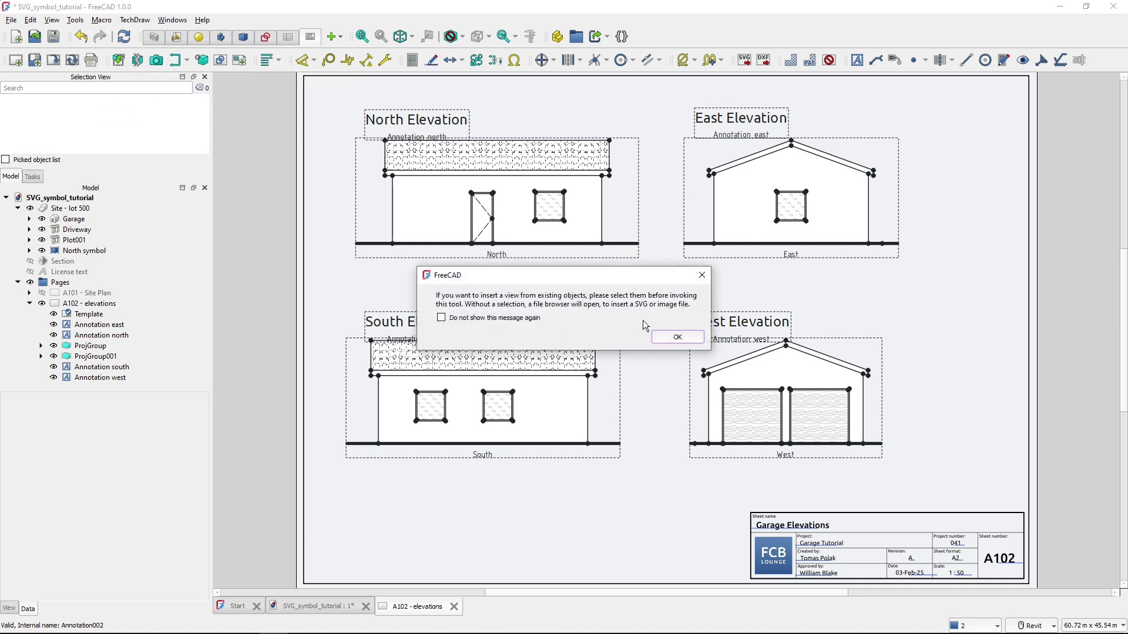
pyautogui.click(681, 337)
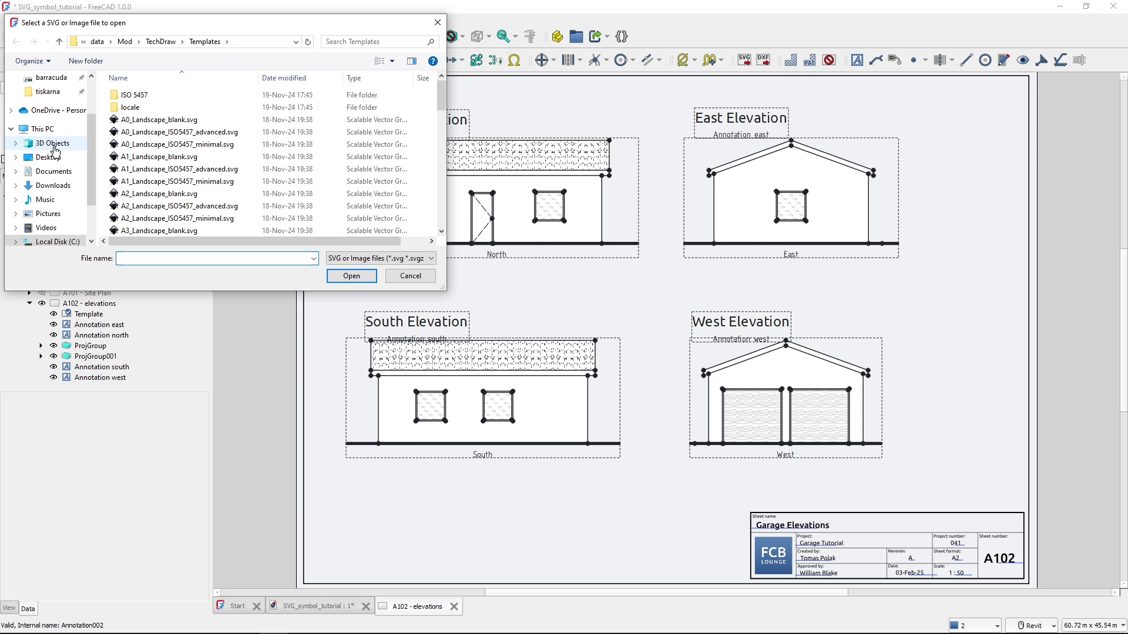
pyautogui.scroll(1, 53, 154)
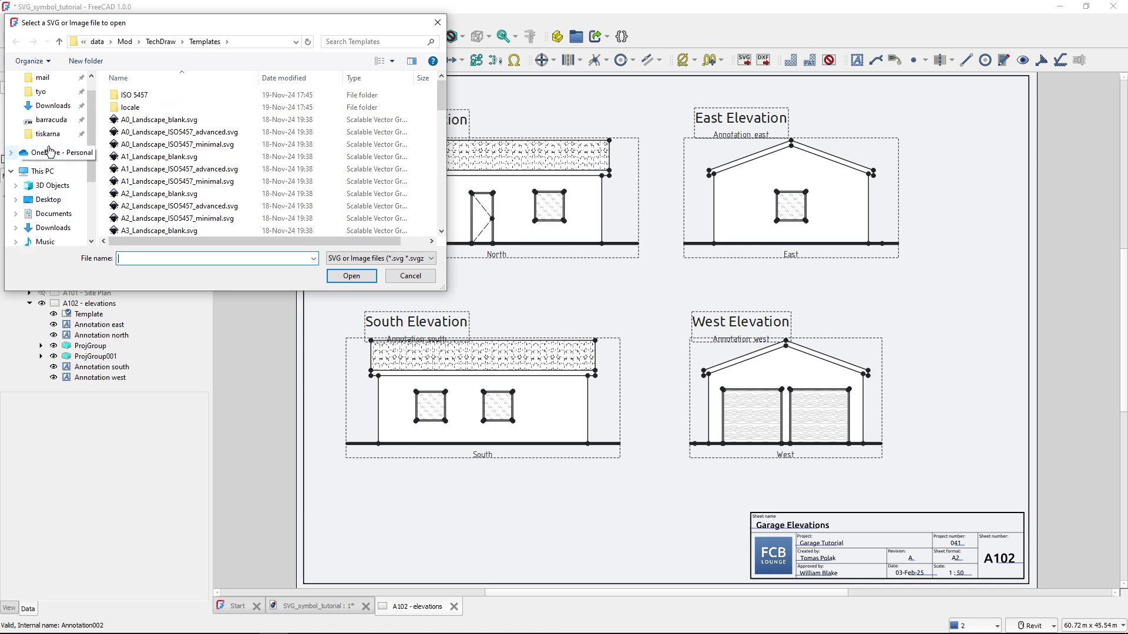
pyautogui.scroll(-1, 54, 155)
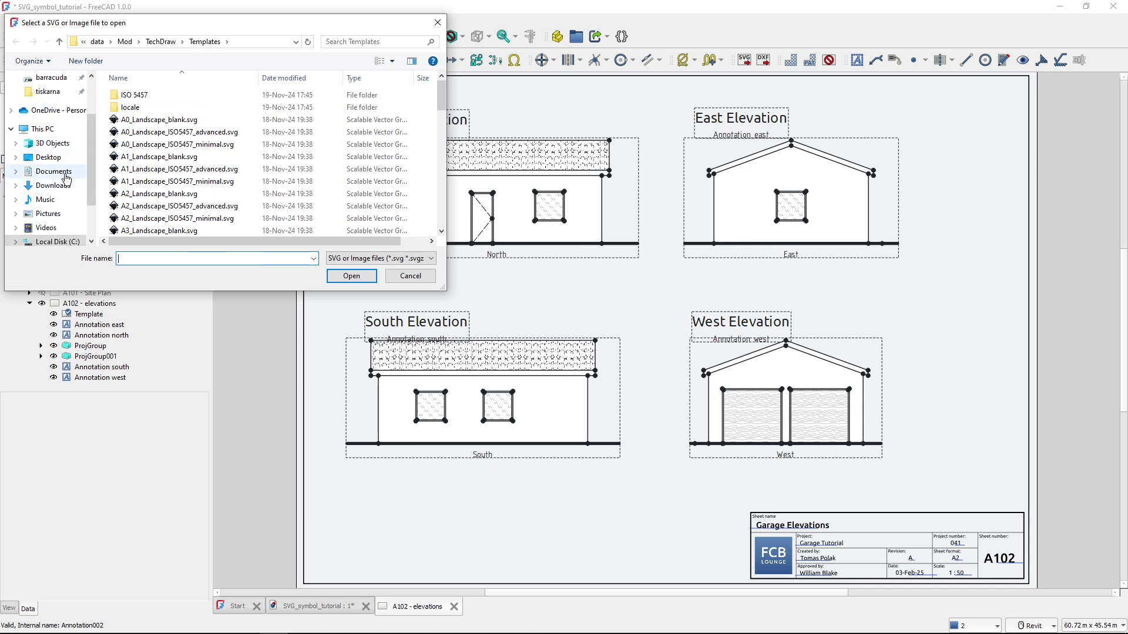
pyautogui.click(57, 159)
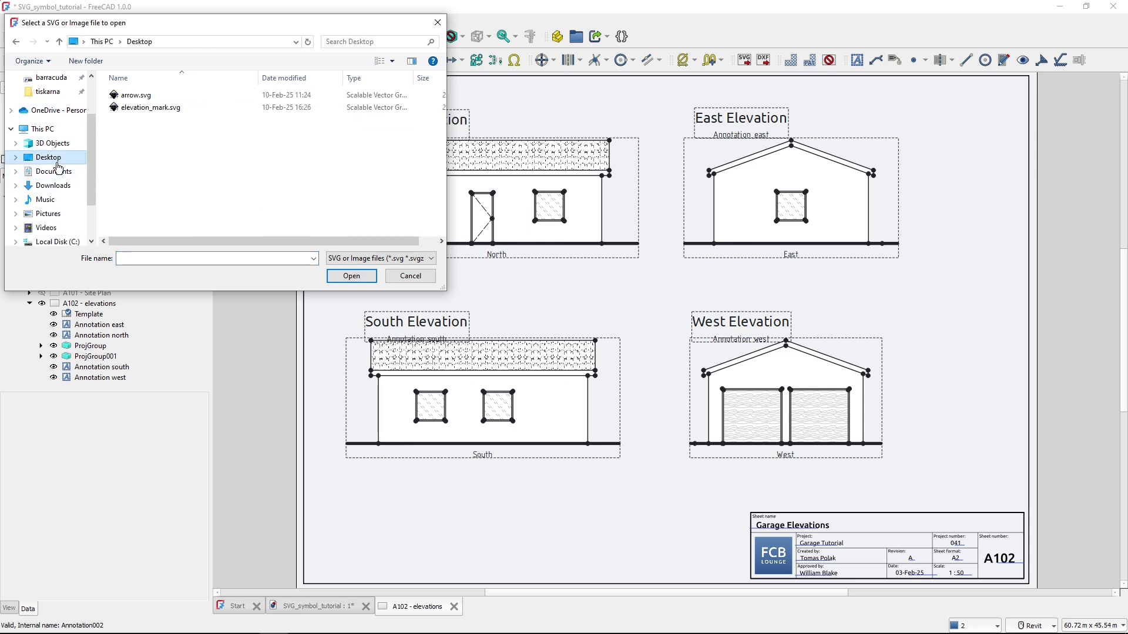
pyautogui.click(152, 112)
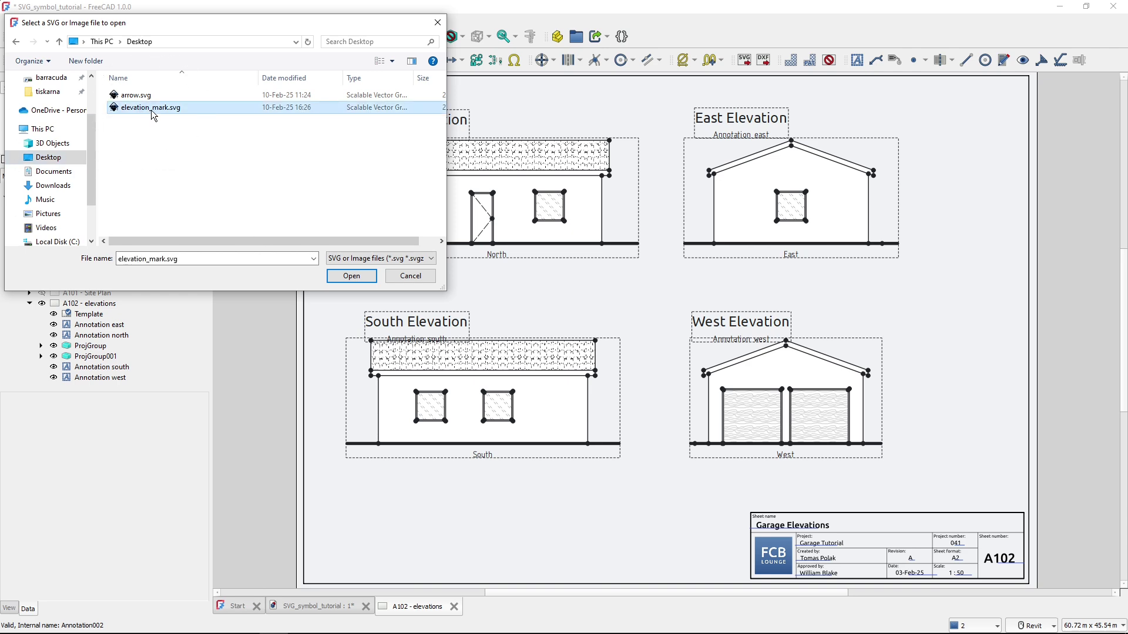
pyautogui.click(352, 281)
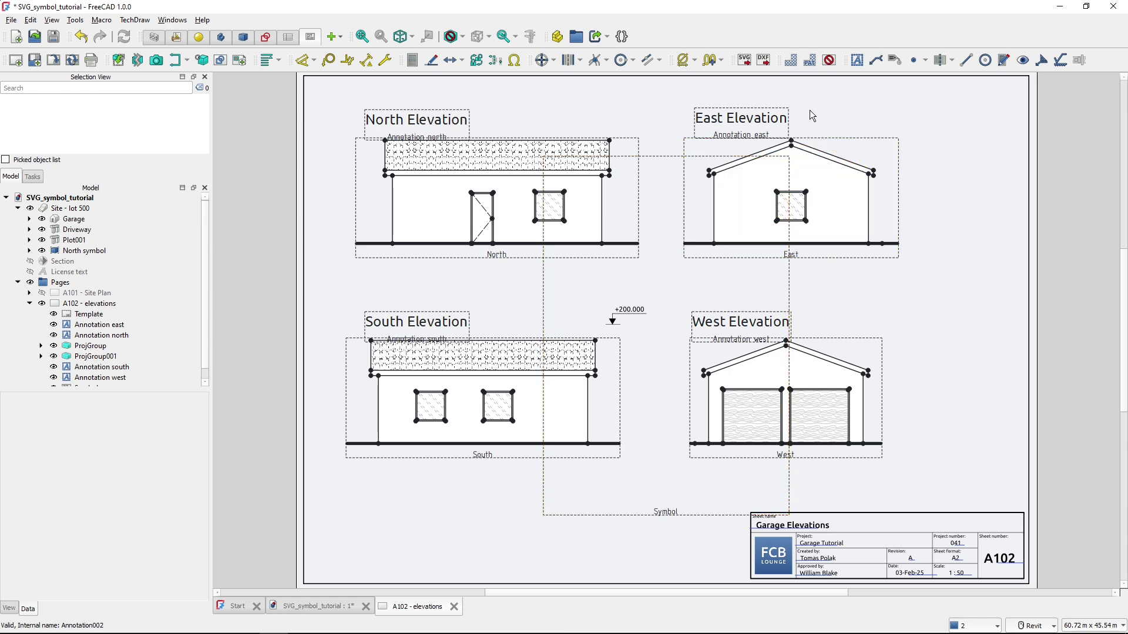
# Turn the view frames off and on again, and move the level symbol to about X 547 mm, Y 249 mm, beside the East and West elevations
pyautogui.click(829, 60)
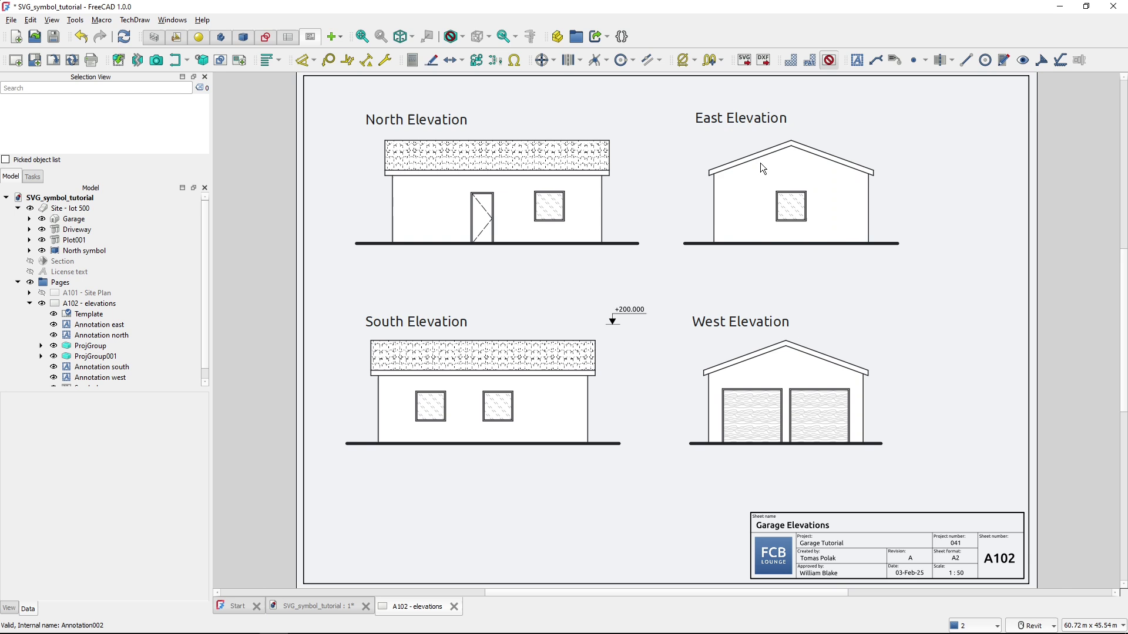
pyautogui.click(828, 62)
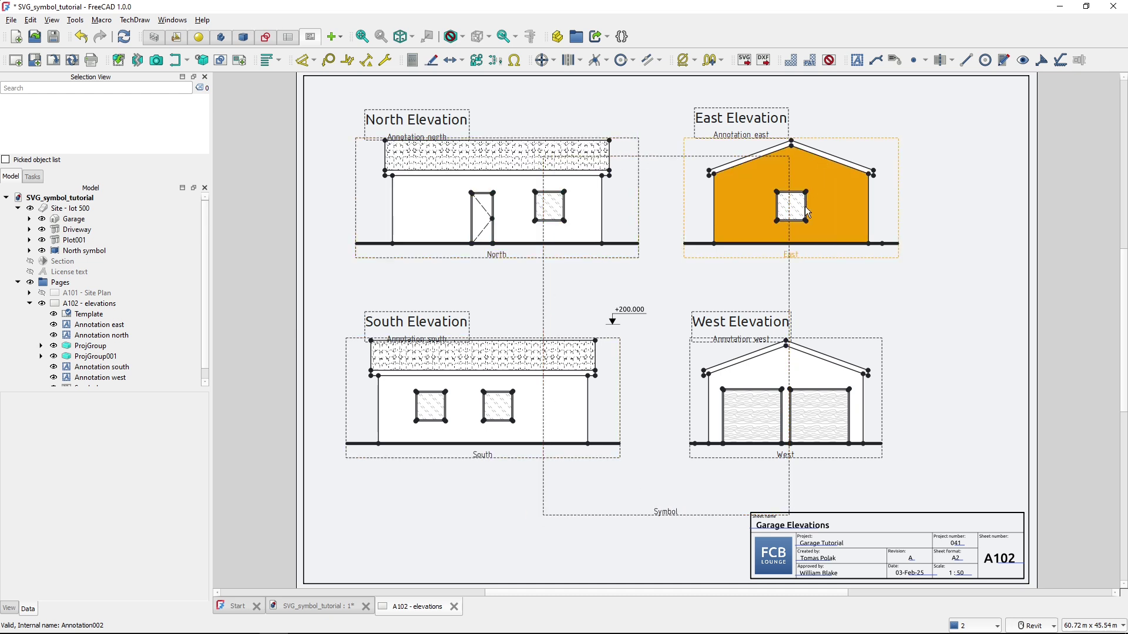
pyautogui.moveTo(674, 521); pyautogui.dragTo(984, 470)
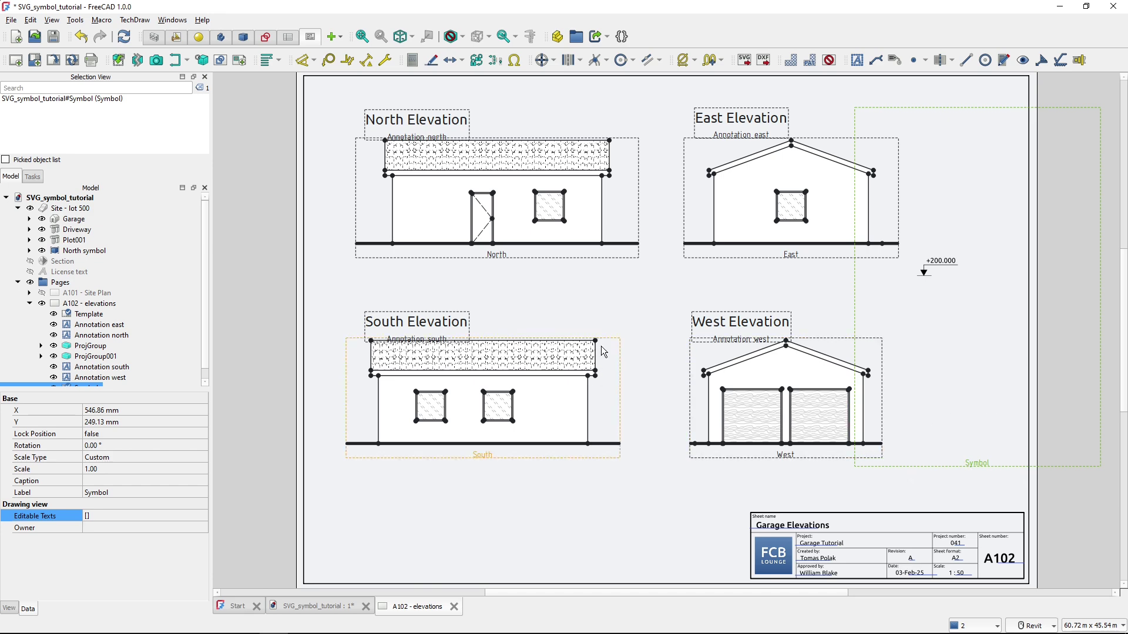
pyautogui.click(977, 465)
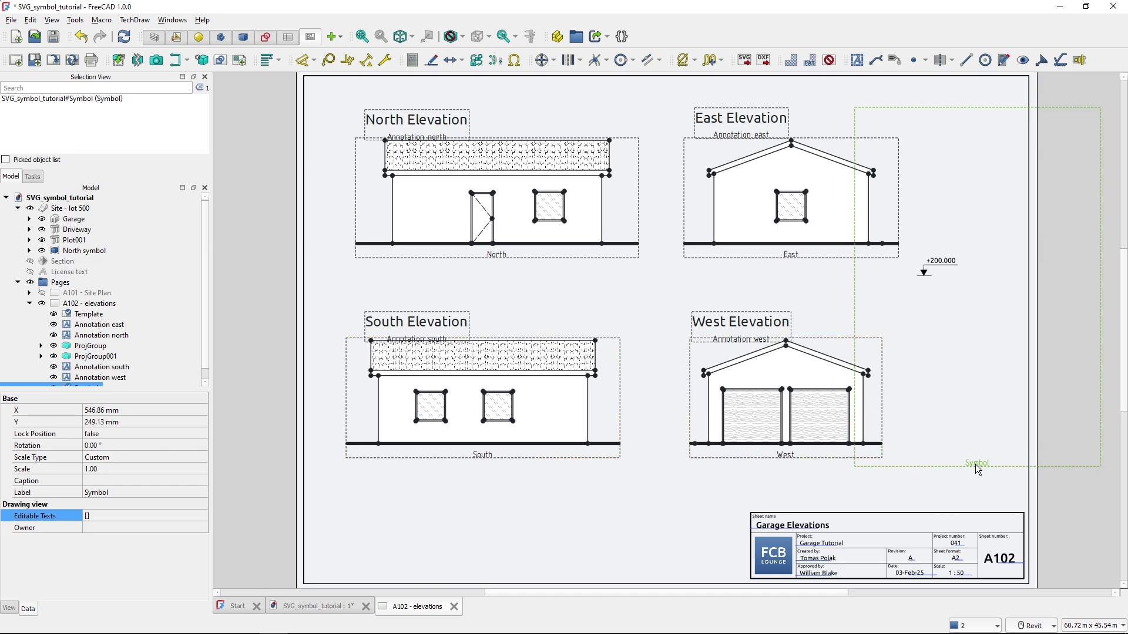
# Switch to Inkscape and resize the elevation_mark page to its content in the document properties
pyautogui.hotkey('alt', 'Tab')
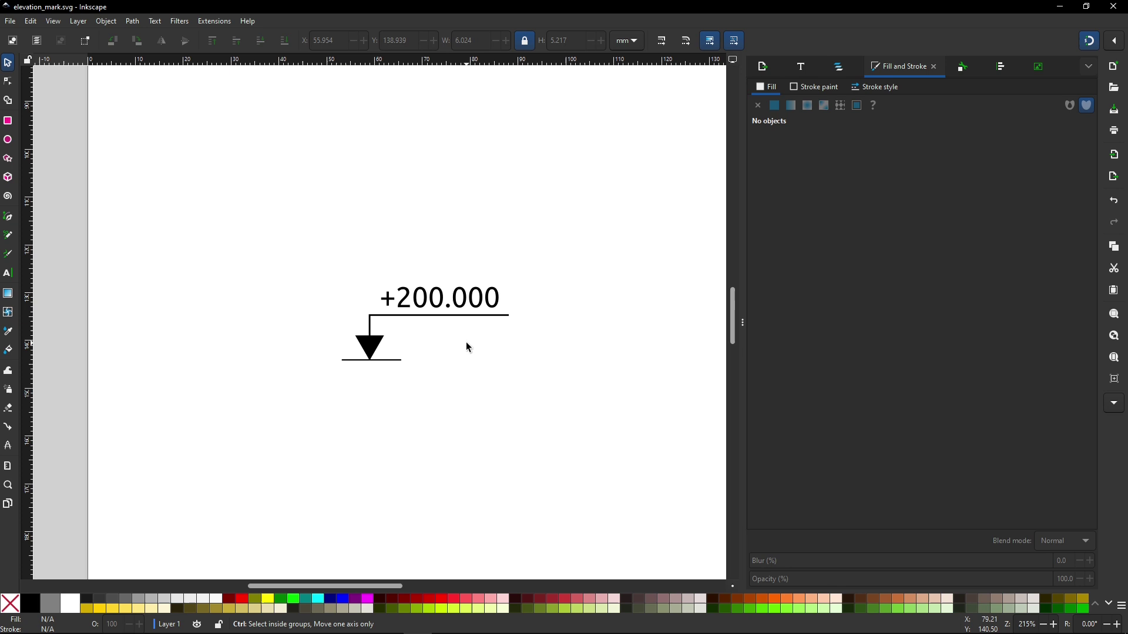
pyautogui.scroll(-4, 467, 347)
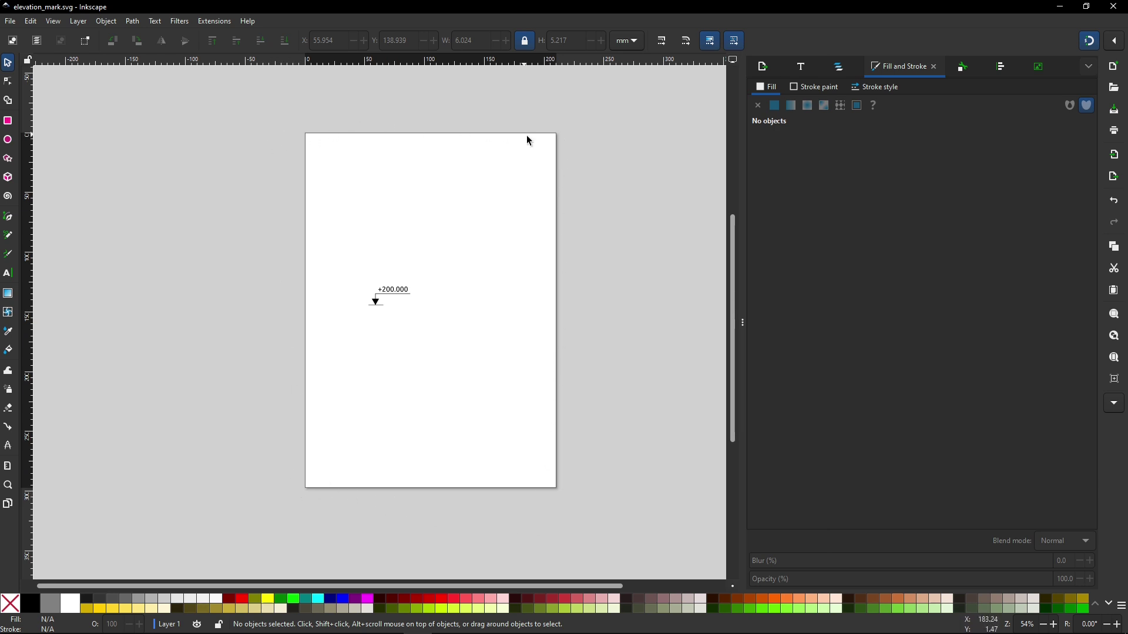
pyautogui.scroll(5, 348, 320)
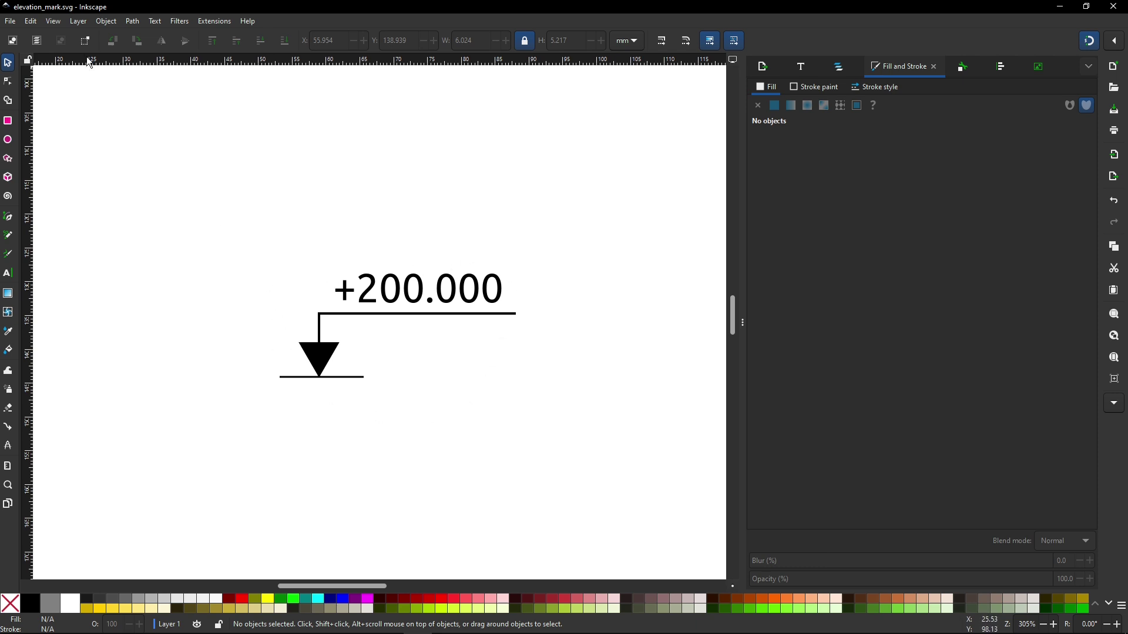
pyautogui.click(11, 22)
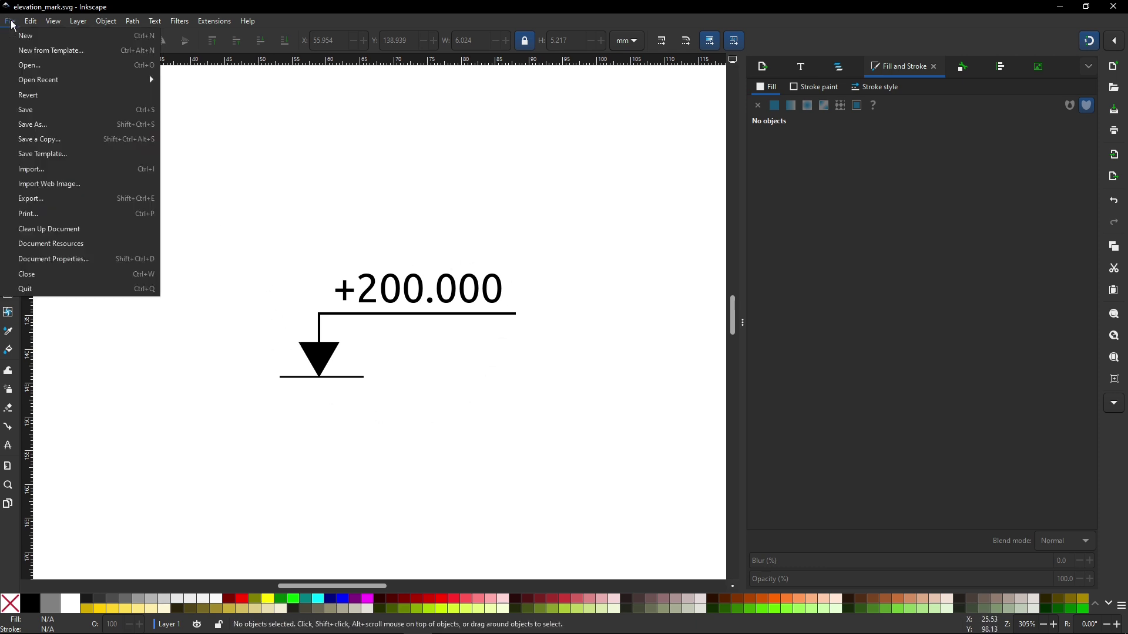
pyautogui.click(71, 262)
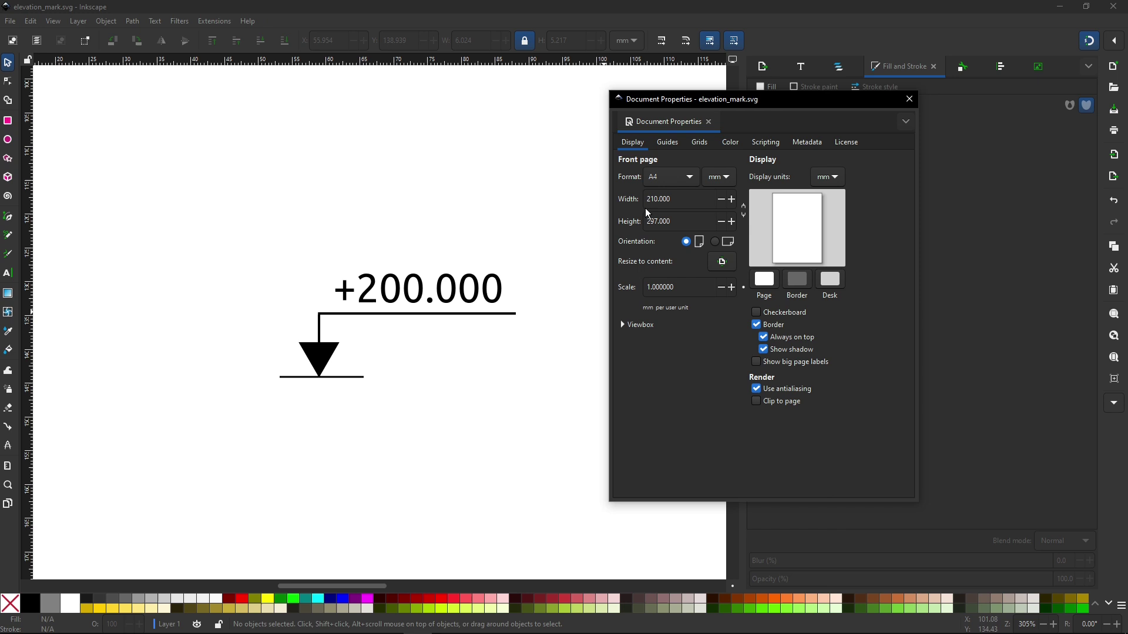
pyautogui.click(665, 177)
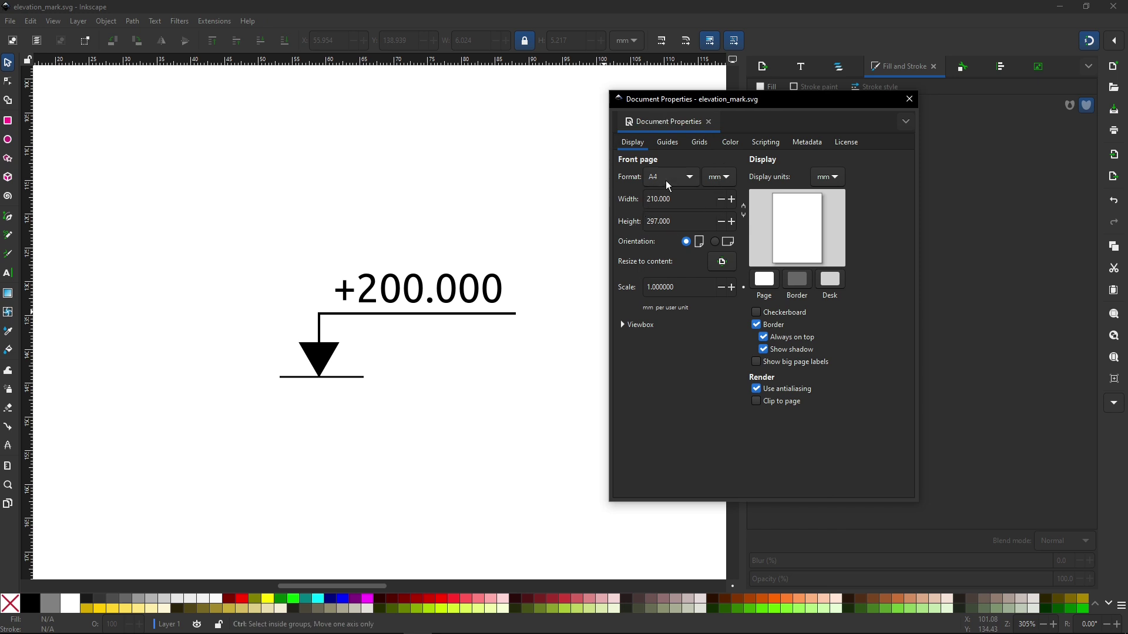
pyautogui.click(632, 263)
pyautogui.click(639, 264)
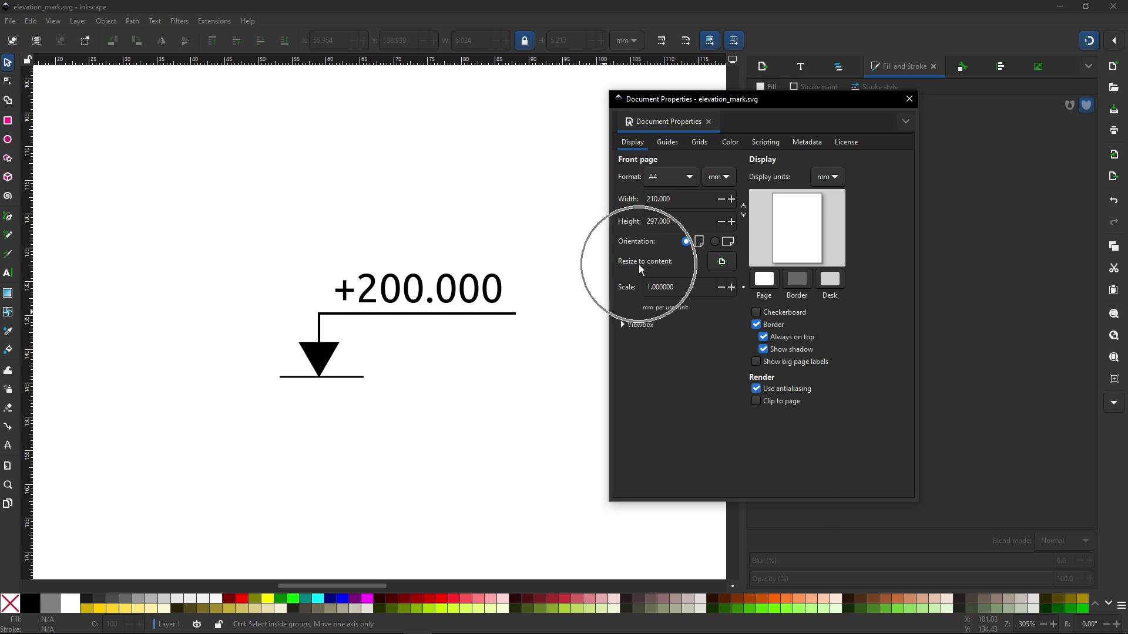
pyautogui.click(723, 263)
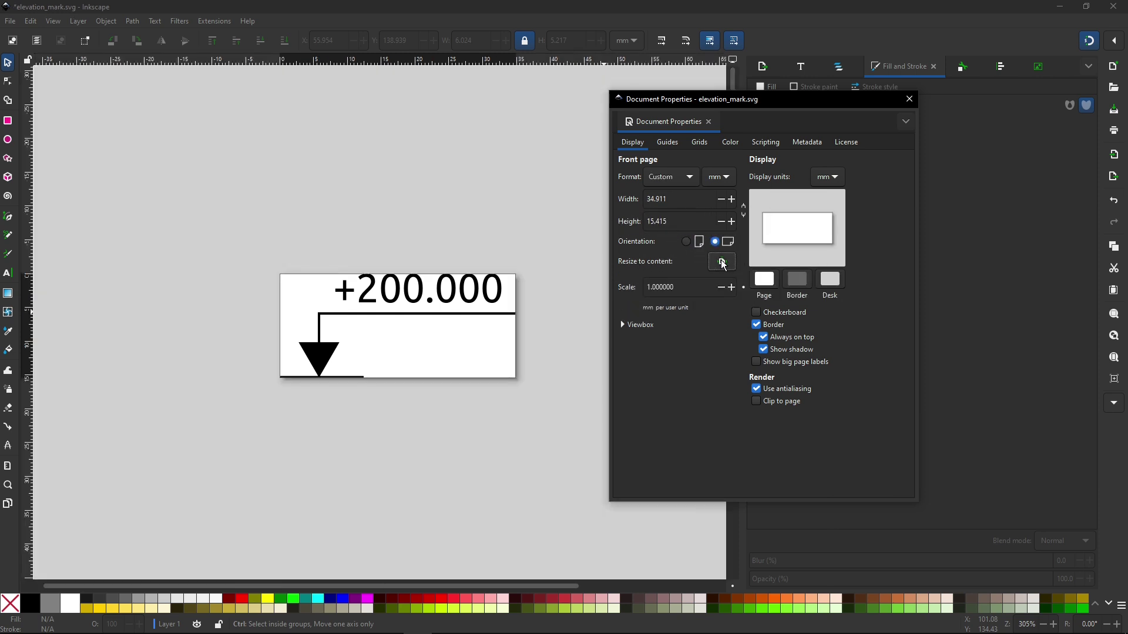
pyautogui.click(395, 313)
pyautogui.click(910, 101)
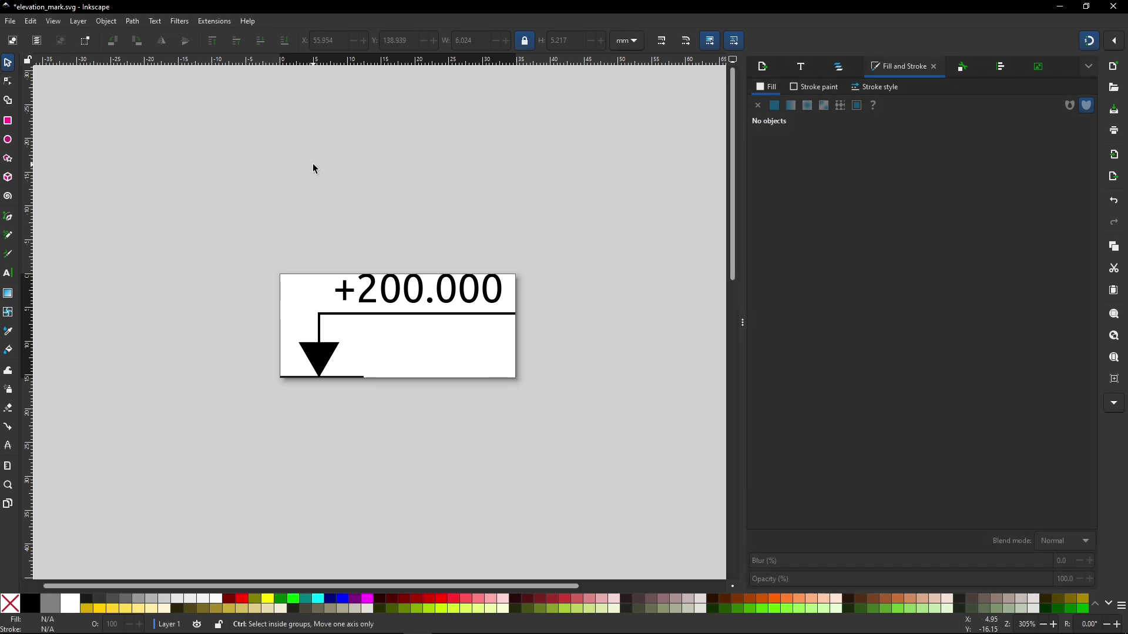
# Save the resized drawing to the Desktop as elevation_mark.svg in the Plain SVG format, replacing the existing file
pyautogui.click(11, 22)
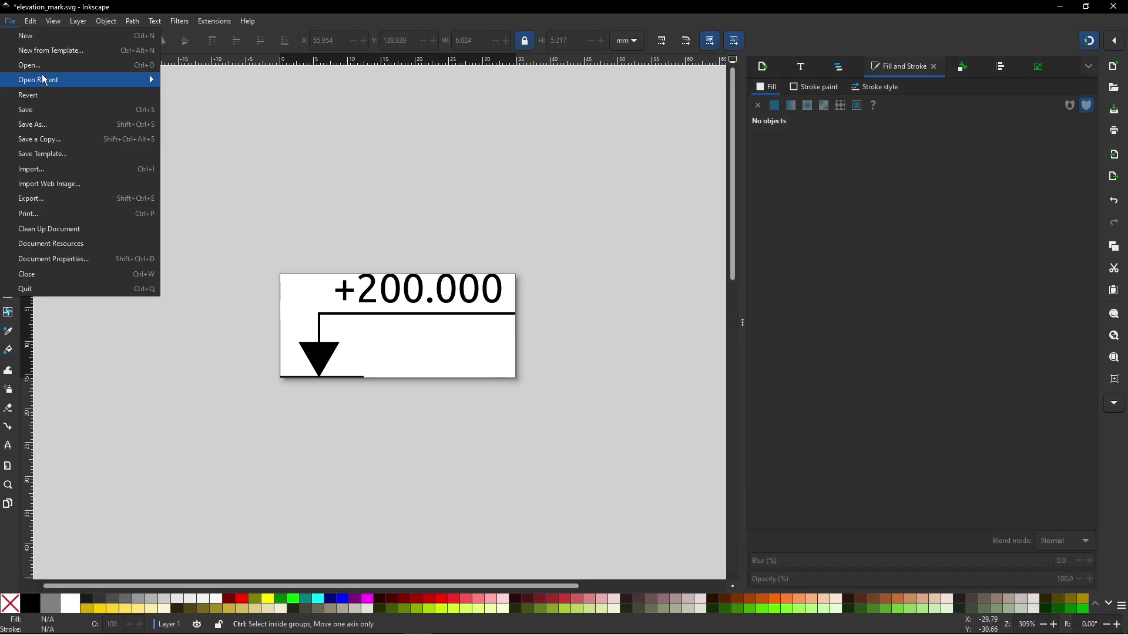
pyautogui.click(48, 131)
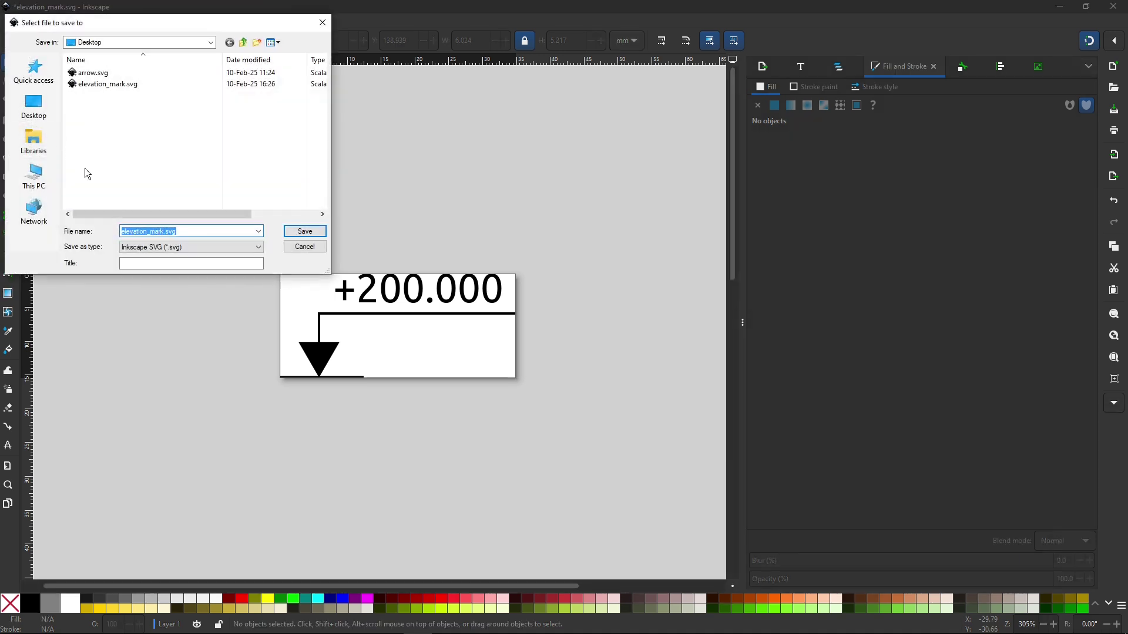
pyautogui.click(141, 246)
pyautogui.click(146, 262)
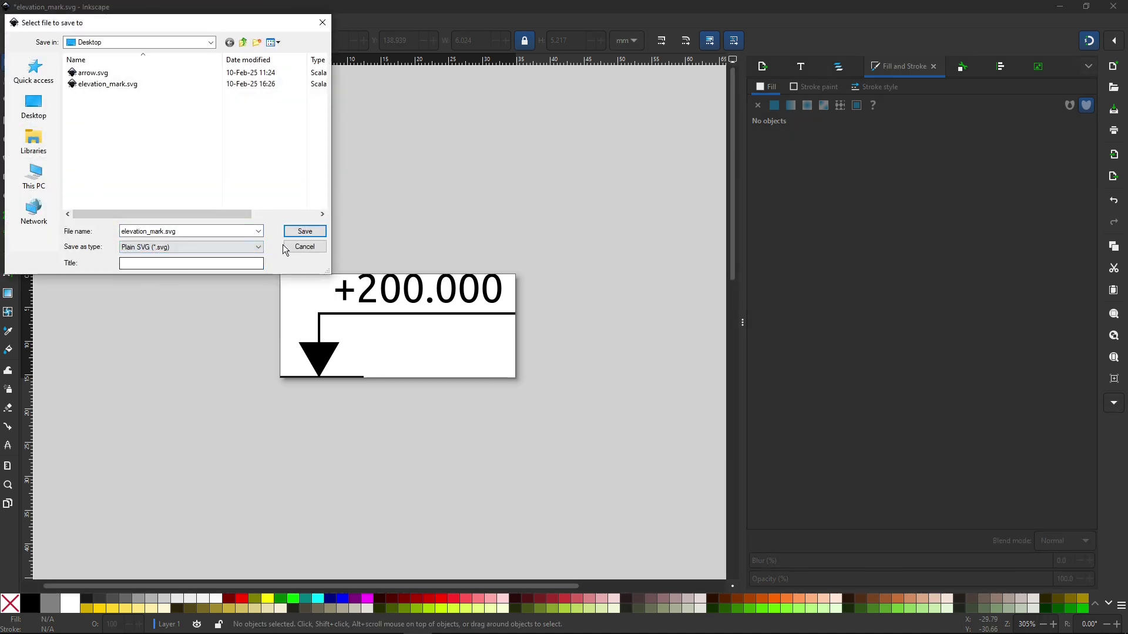
pyautogui.click(305, 231)
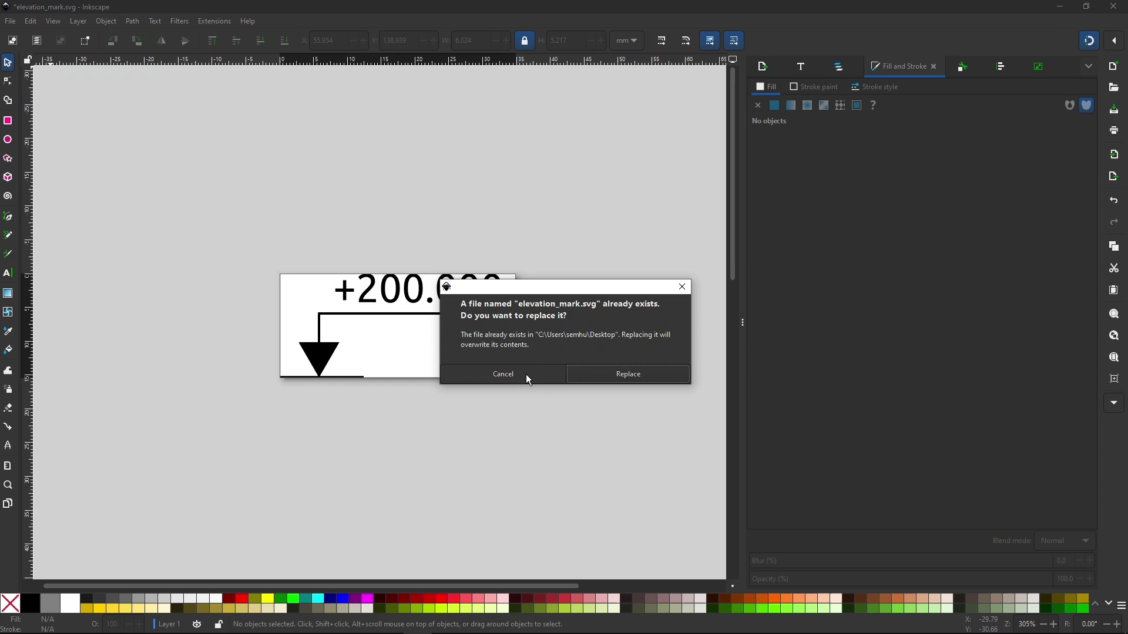
pyautogui.click(622, 371)
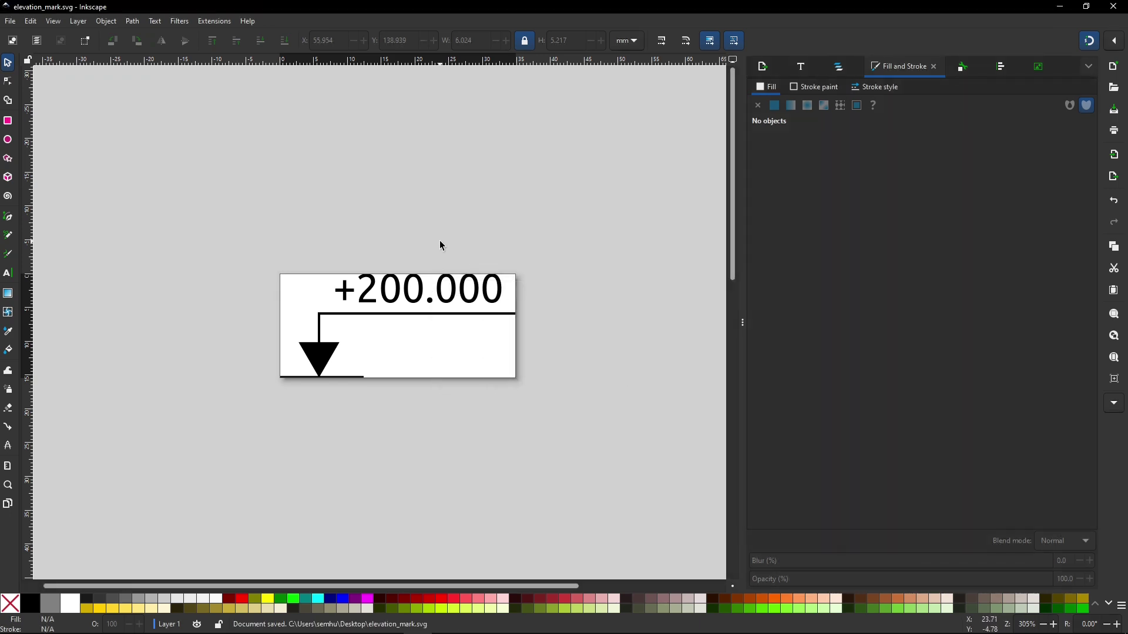
# Switch to FreeCAD, replace the old level symbol with elevation_mark.svg from the Desktop, and move it to about X 520 mm, Y 210 mm
pyautogui.hotkey('alt', 'Tab')
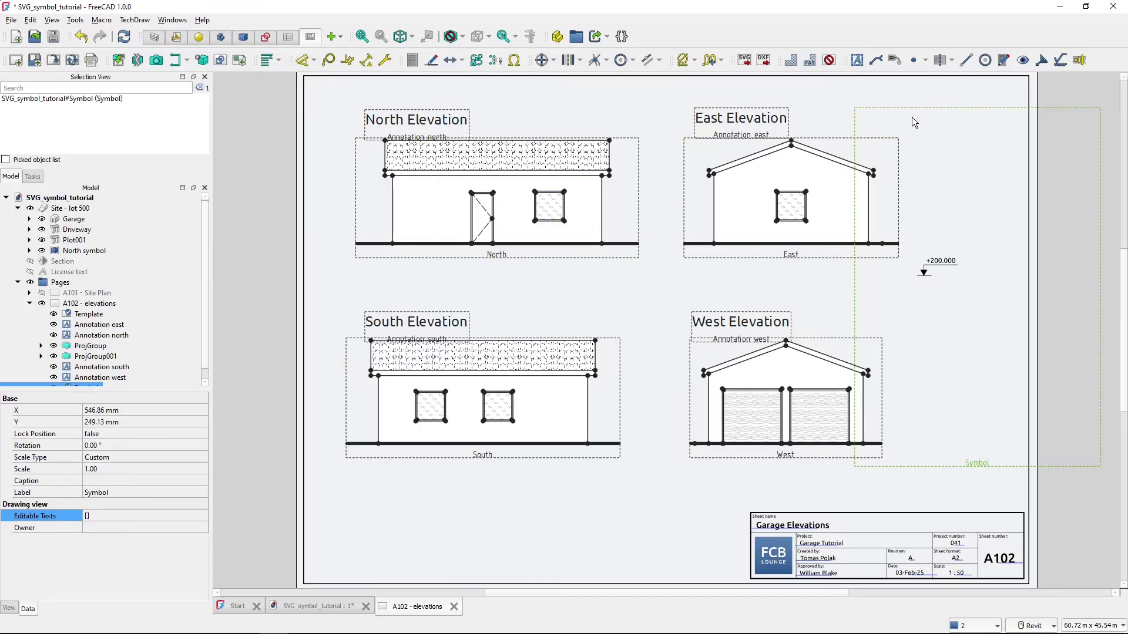
pyautogui.press('Delete')
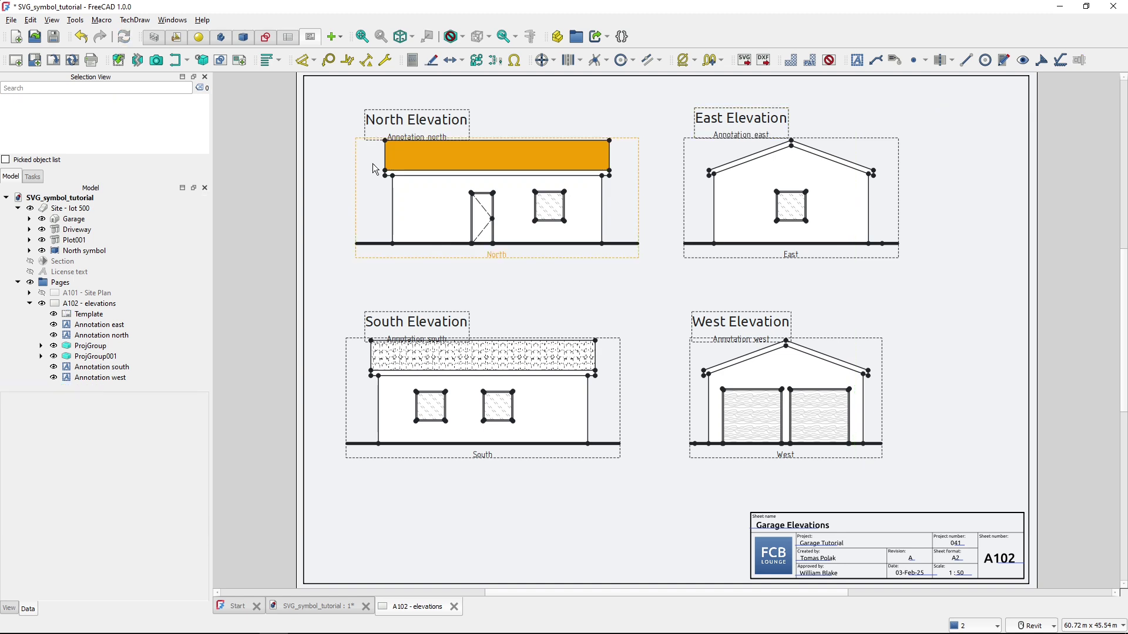
pyautogui.click(138, 61)
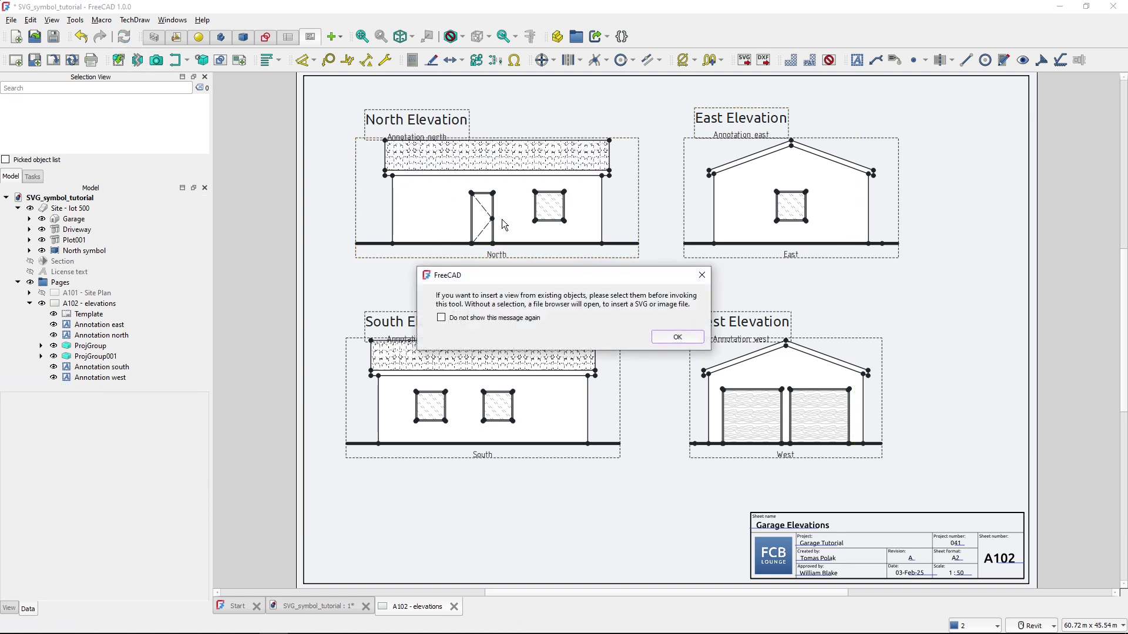
pyautogui.click(662, 341)
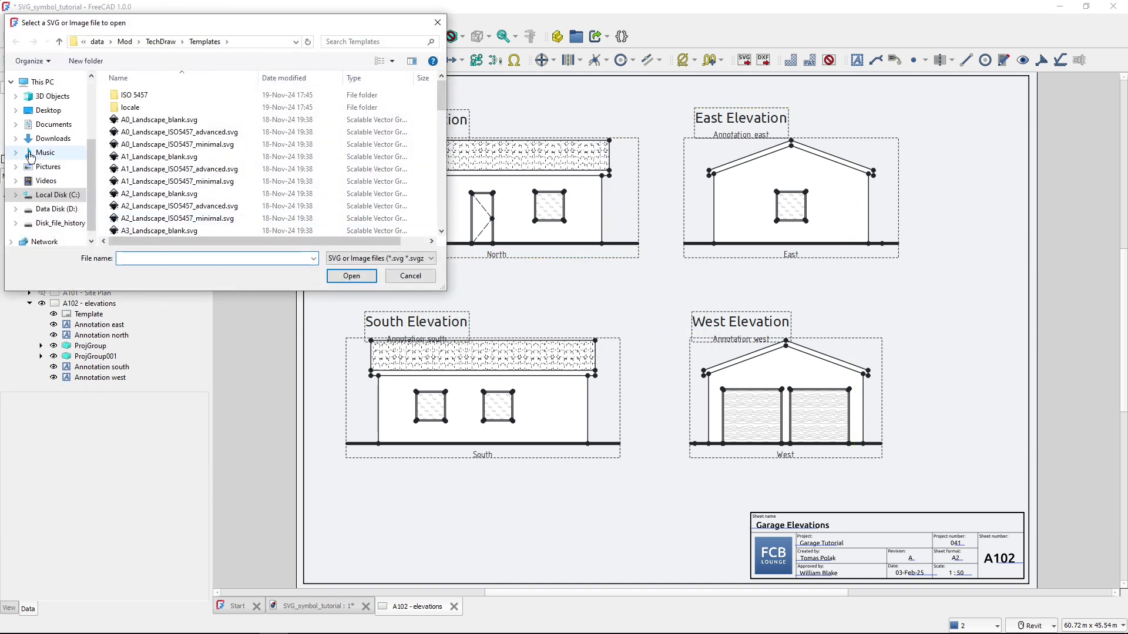
pyautogui.click(48, 110)
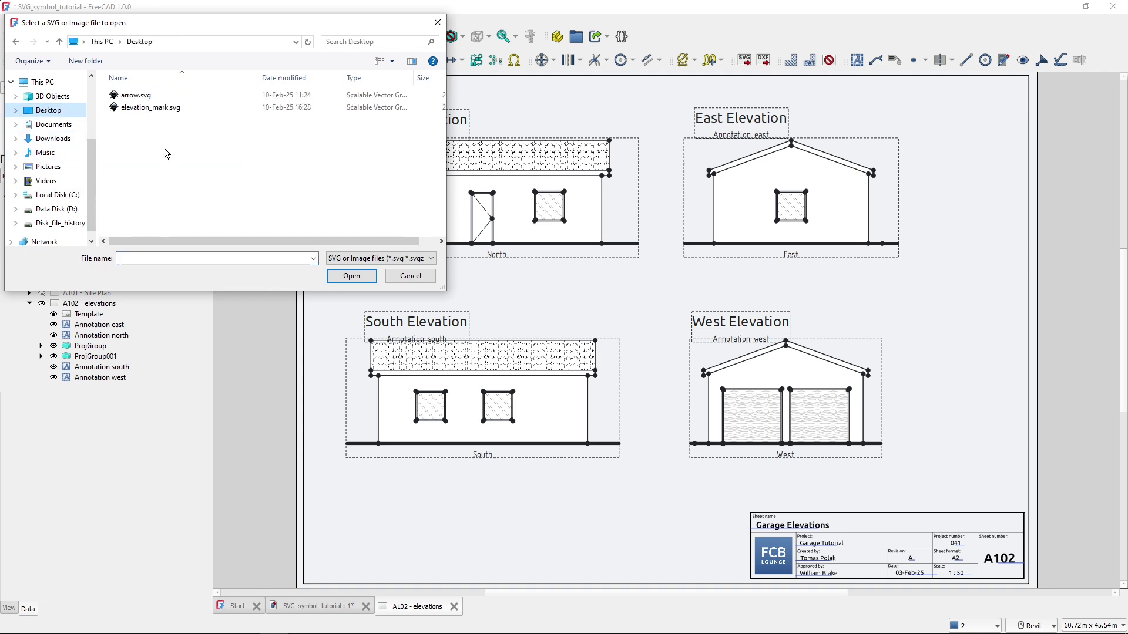
pyautogui.click(155, 107)
pyautogui.click(352, 277)
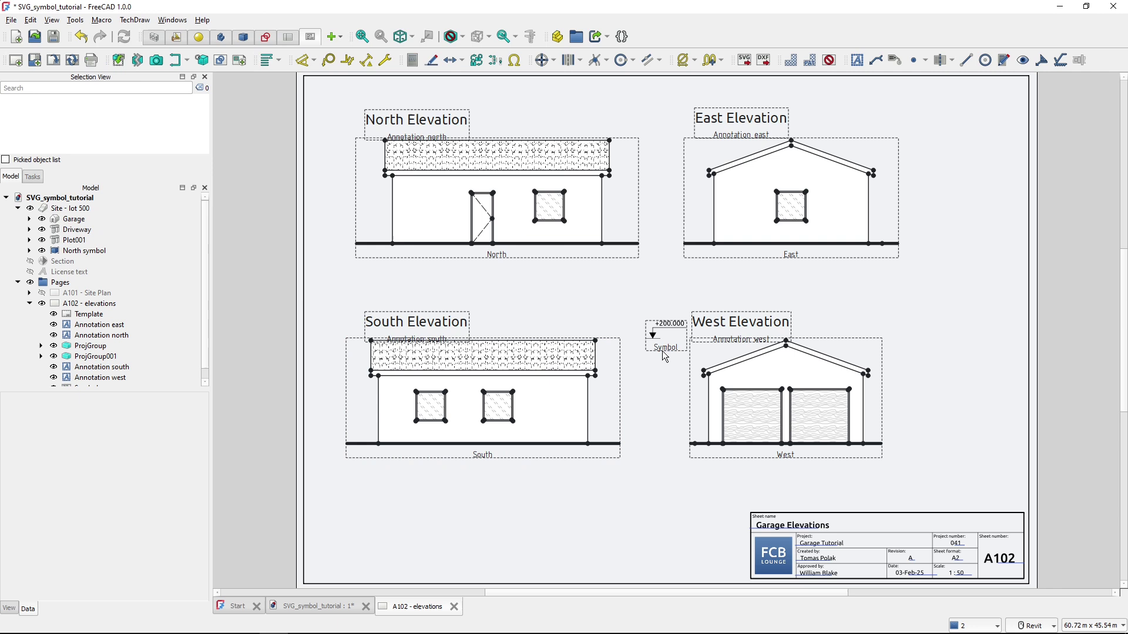
pyautogui.moveTo(667, 352); pyautogui.dragTo(943, 346)
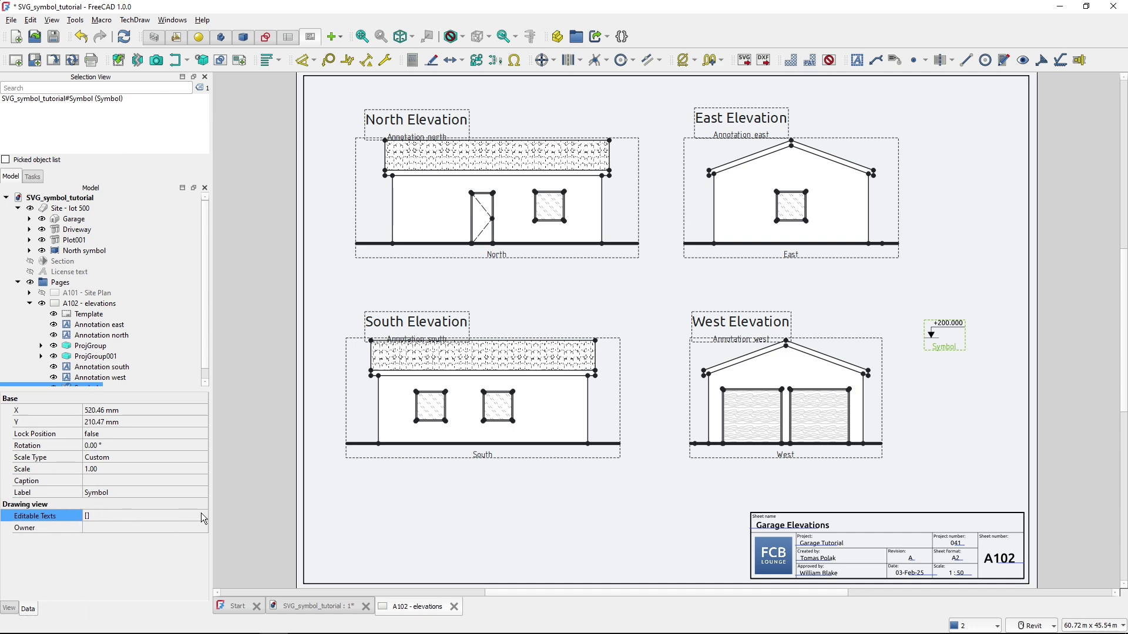
# Try entering 45564 in the level symbol's Editable Texts property to change its elevation text
pyautogui.click(176, 516)
pyautogui.click(202, 517)
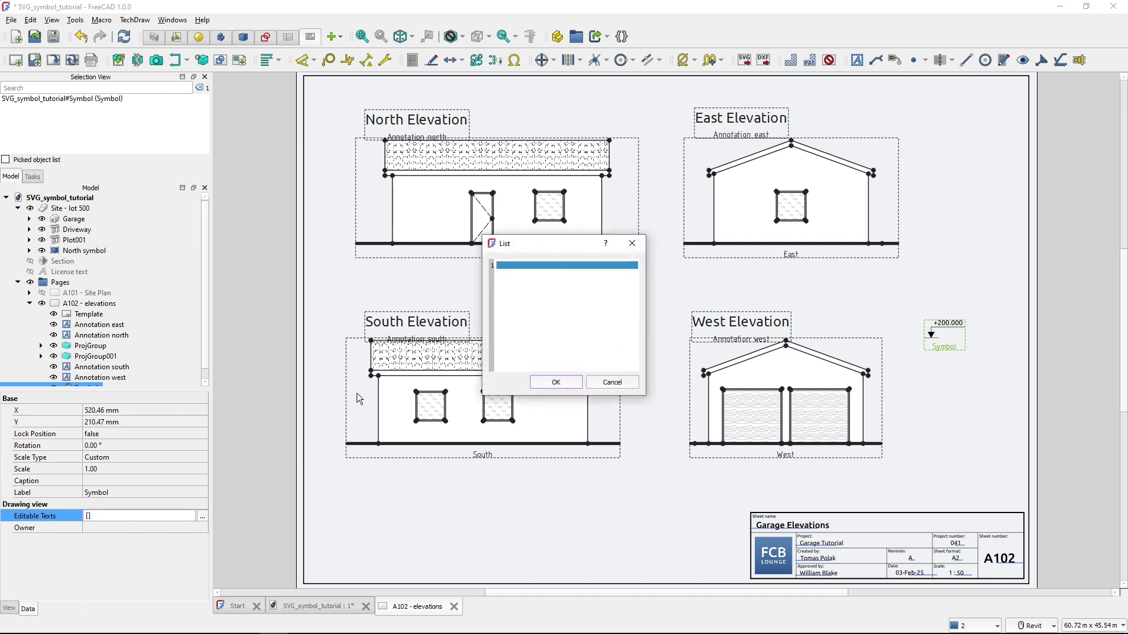
pyautogui.click(513, 271)
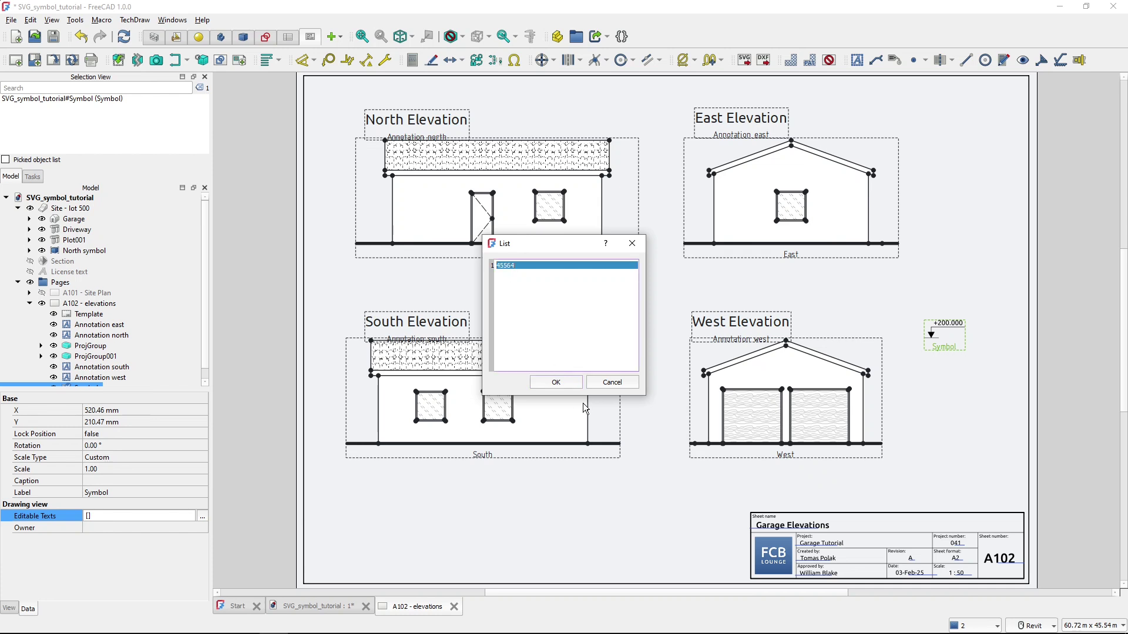
pyautogui.click(565, 383)
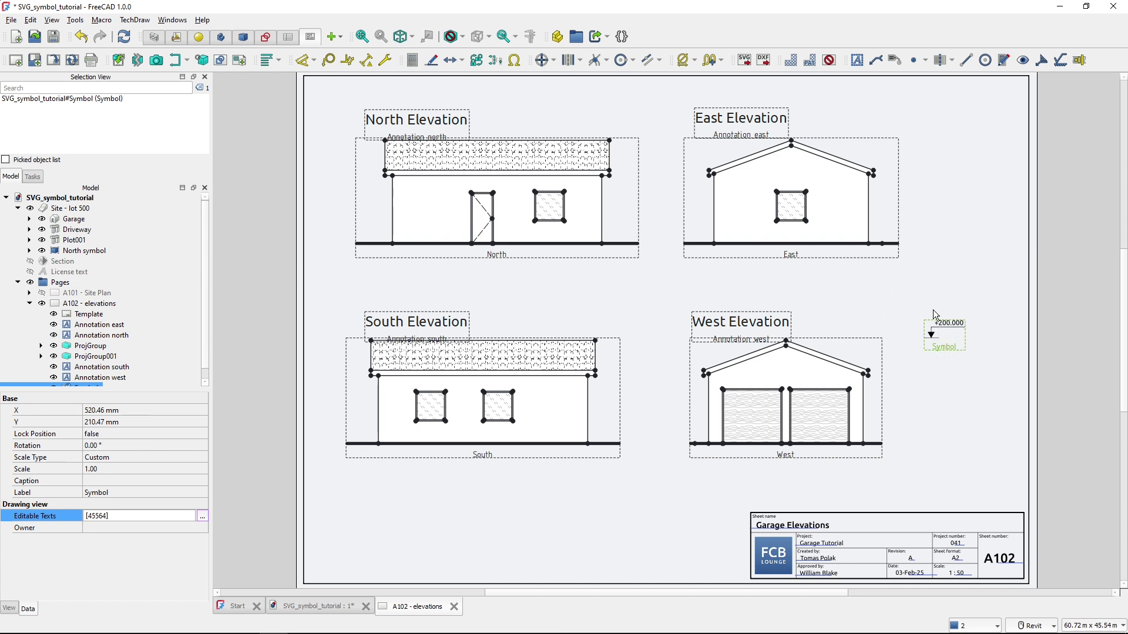
# Switch to Inkscape and open the XML Editor for the +200.000 text
pyautogui.hotkey('alt', 'Tab')
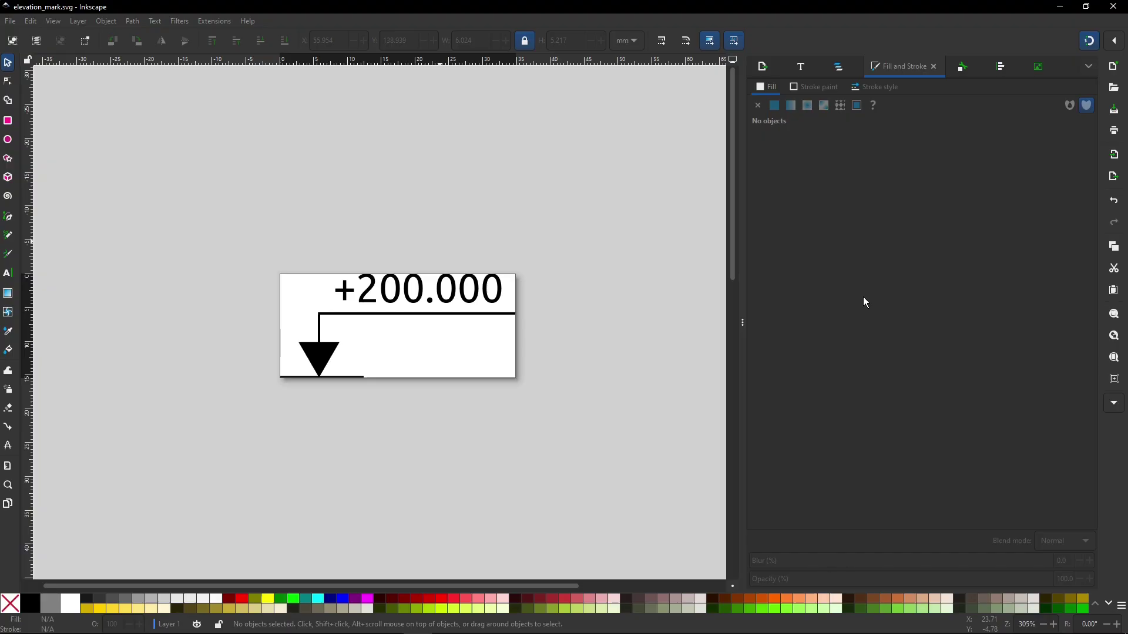
pyautogui.click(447, 306)
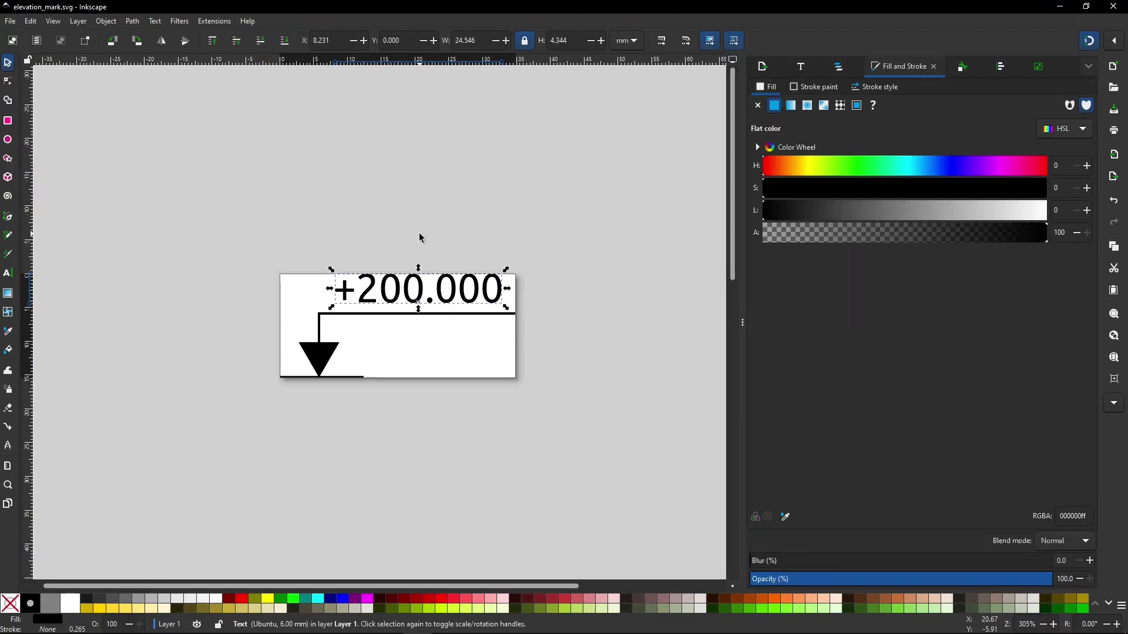
pyautogui.press('alt')
pyautogui.click(30, 22)
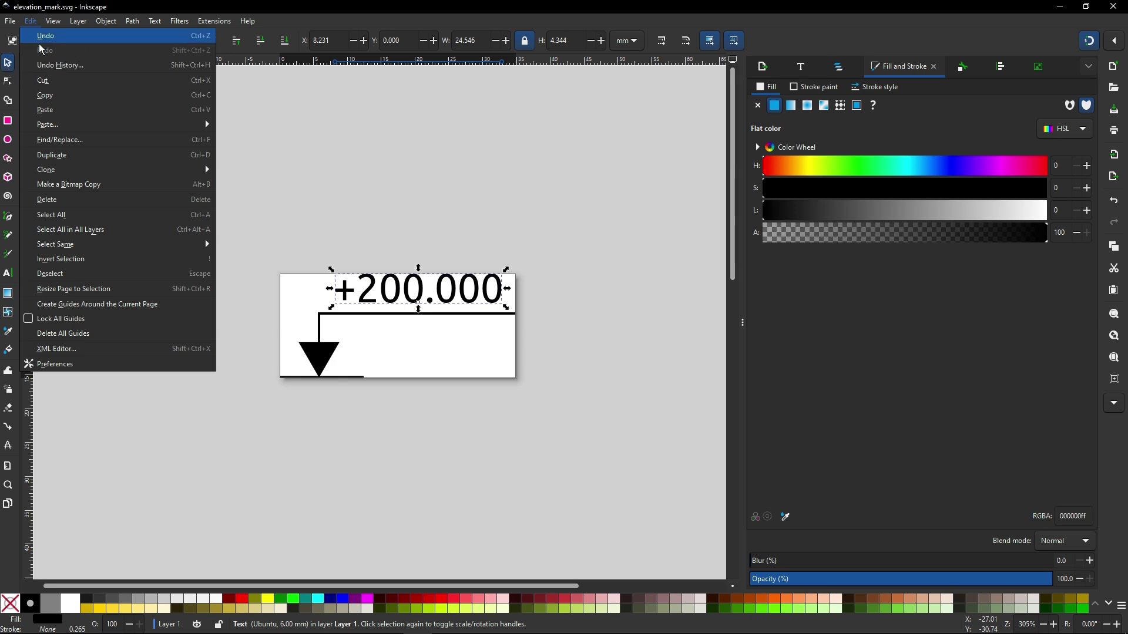
pyautogui.click(70, 350)
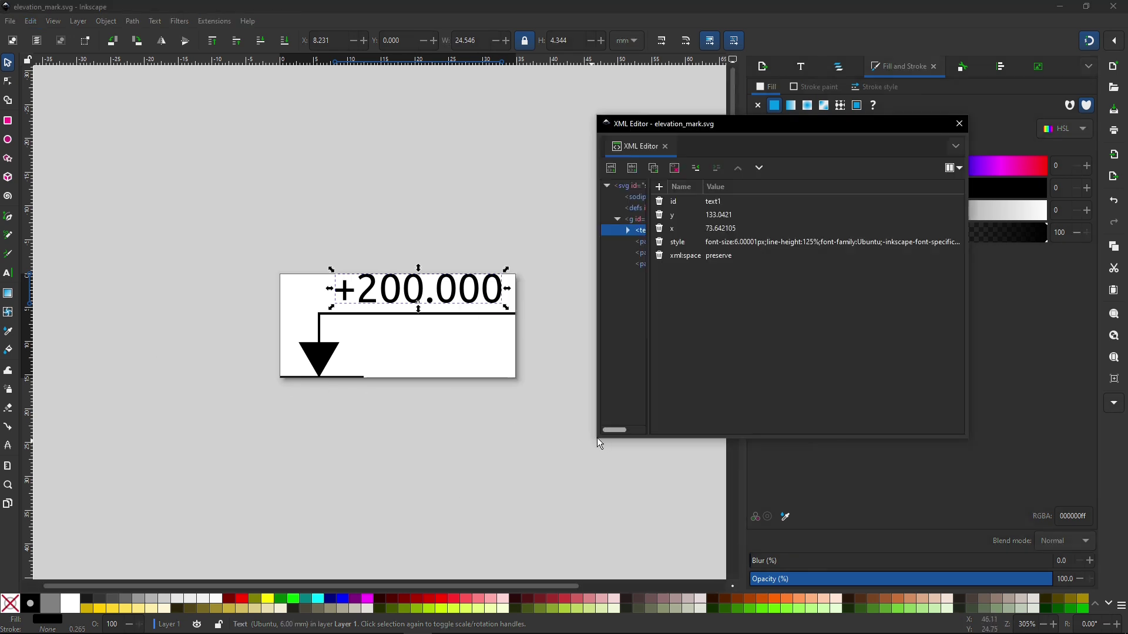
# Enlarge the XML Editor and widen its node tree, and reselect the +200.000 text so its text1 node is active
pyautogui.moveTo(597, 437); pyautogui.dragTo(531, 434)
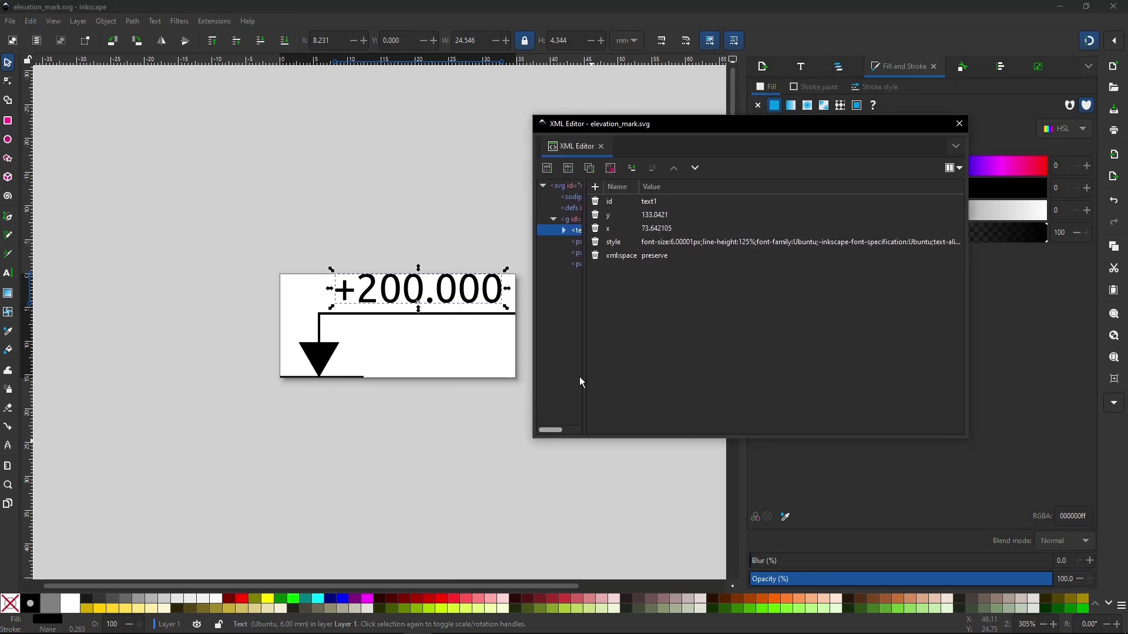
pyautogui.moveTo(581, 381); pyautogui.dragTo(689, 369)
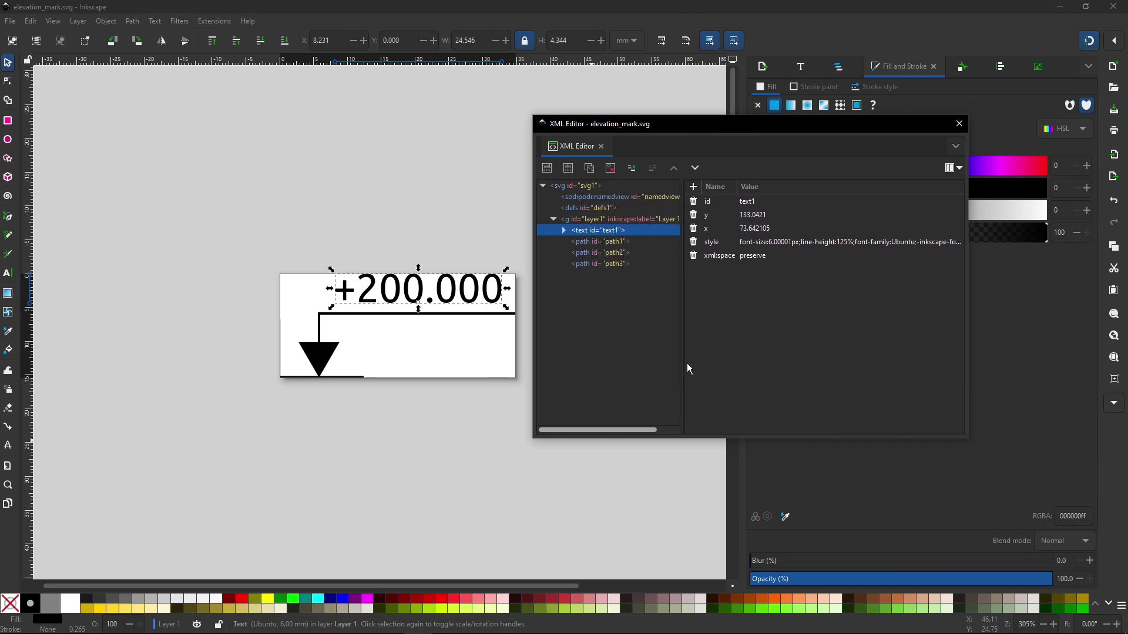
pyautogui.moveTo(703, 128); pyautogui.dragTo(743, 135)
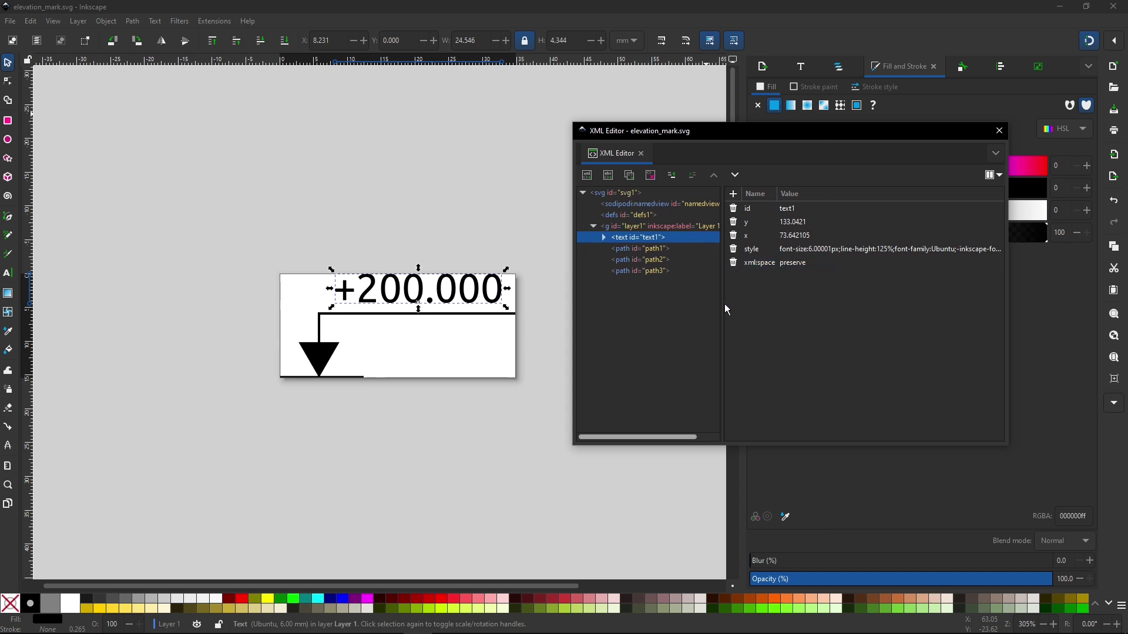
pyautogui.moveTo(722, 306); pyautogui.dragTo(746, 305)
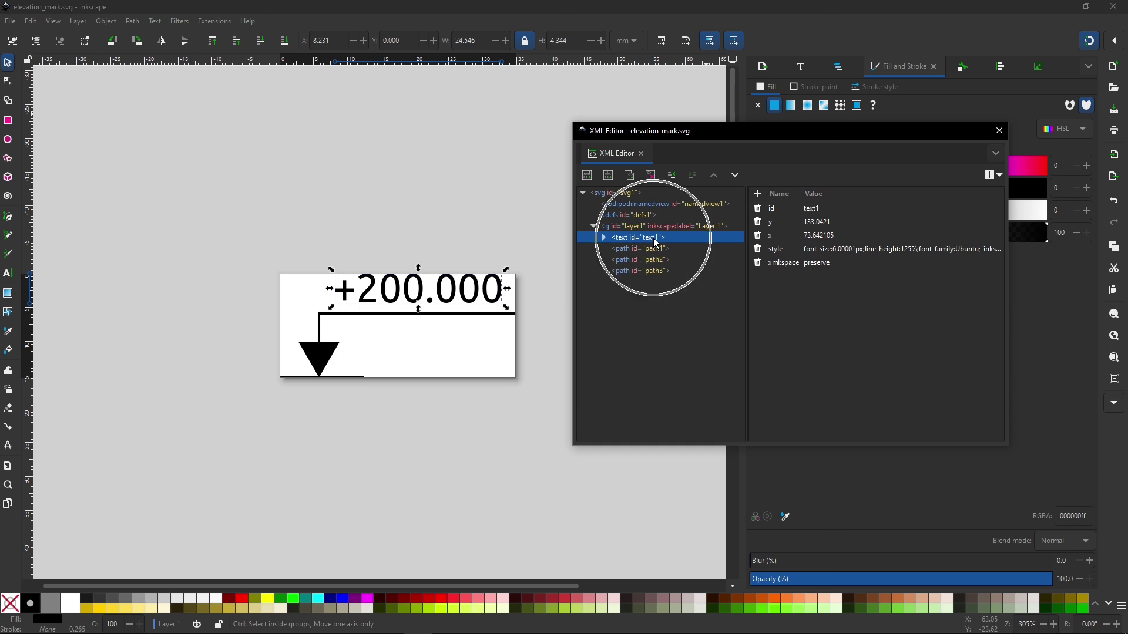
pyautogui.press('ctrl')
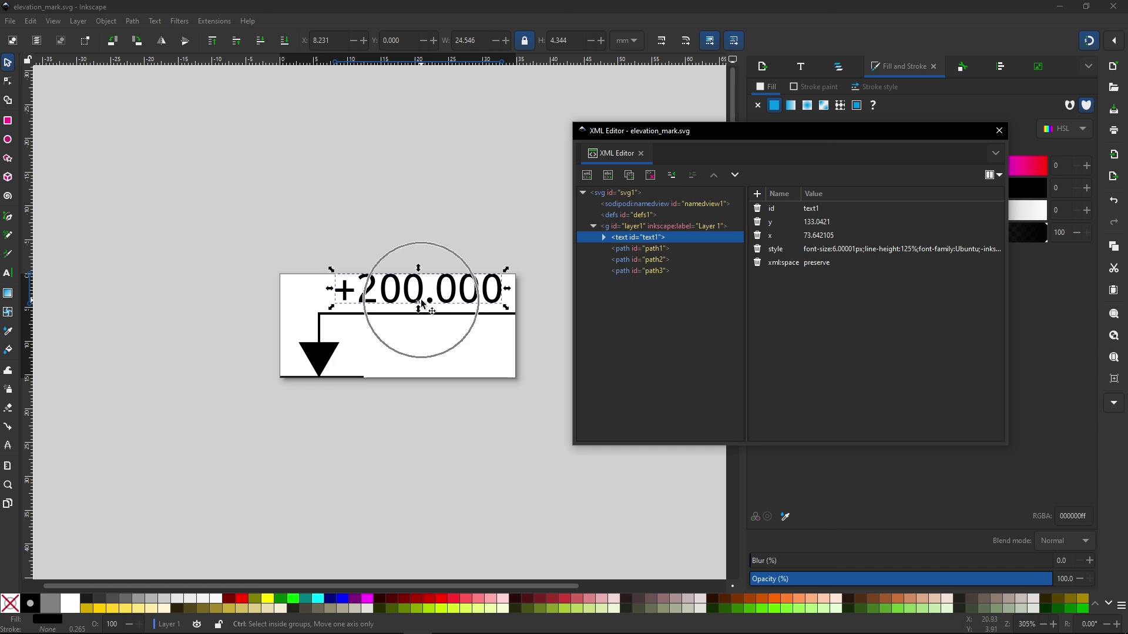
pyautogui.click(420, 331)
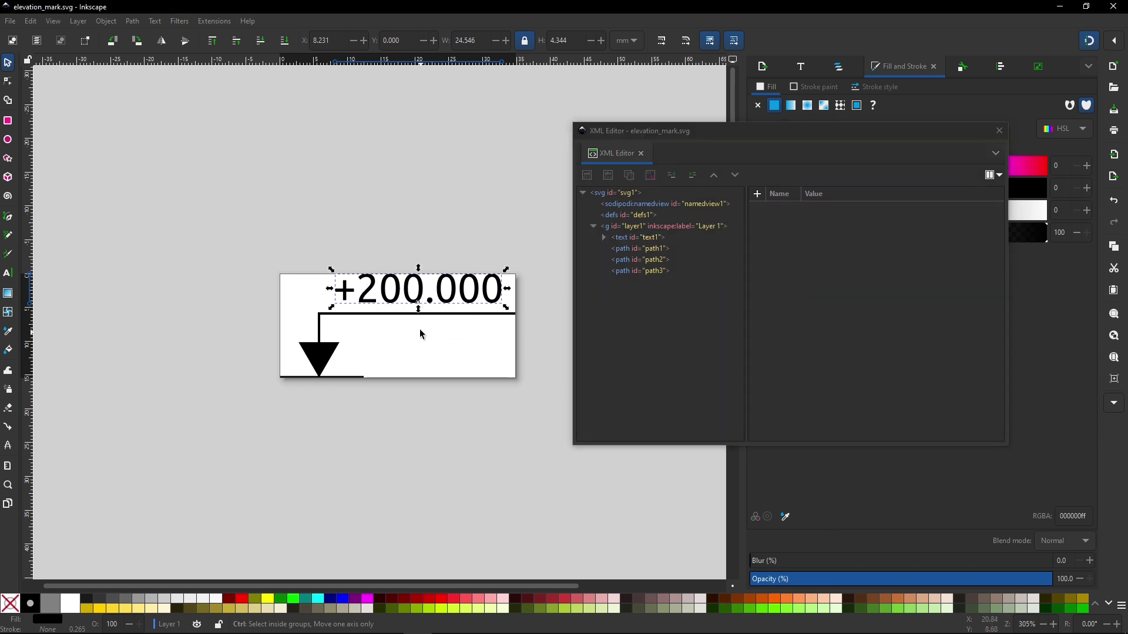
pyautogui.click(420, 299)
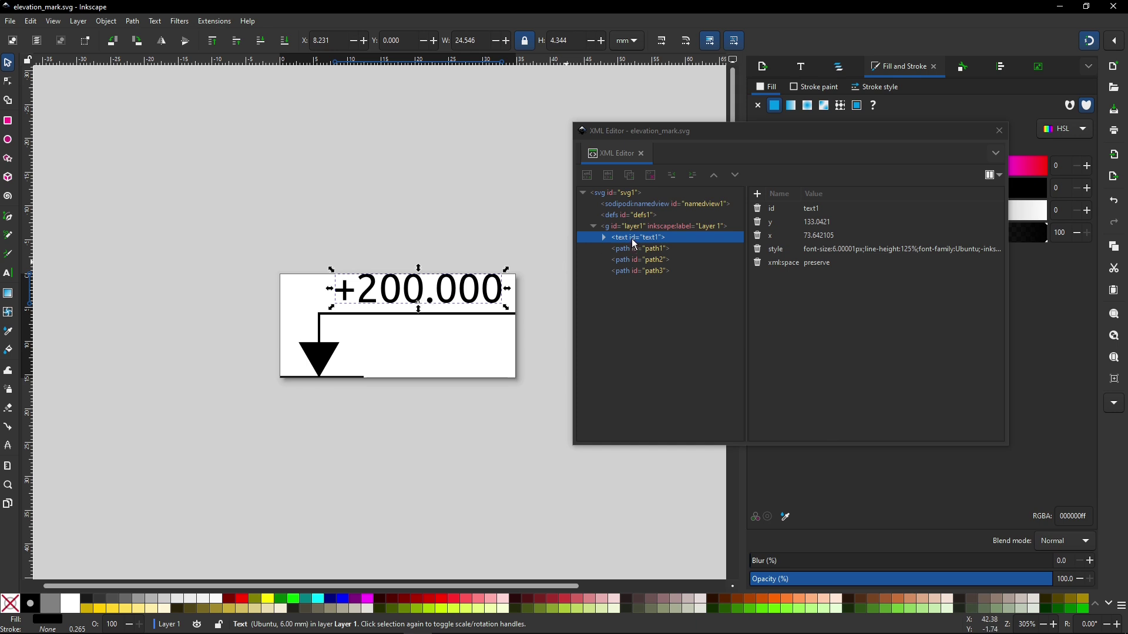
# Add a new attribute named freecad:editable to the text1 node of the +200.000 text
pyautogui.press('ctrl')
pyautogui.press('ctrl')
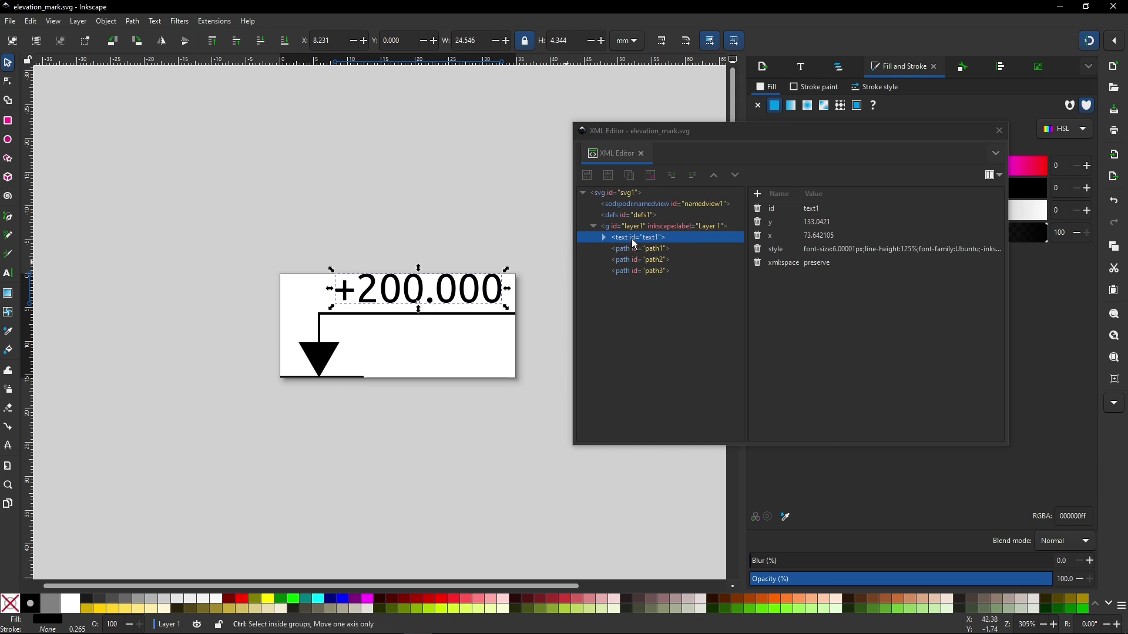
pyautogui.press('ctrl')
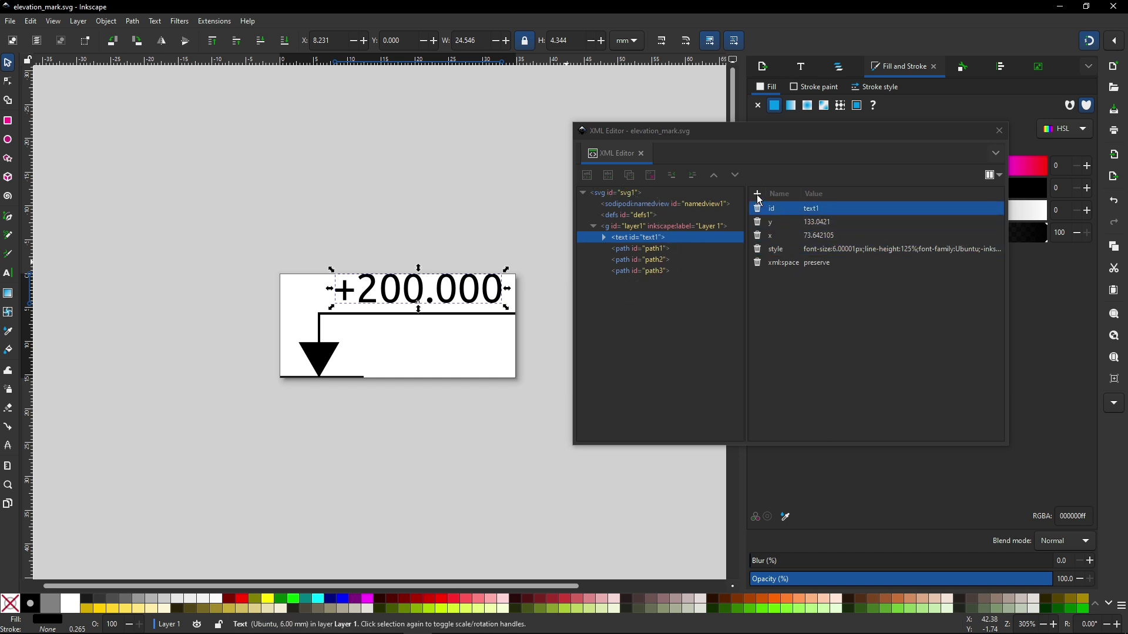
pyautogui.press('ctrl')
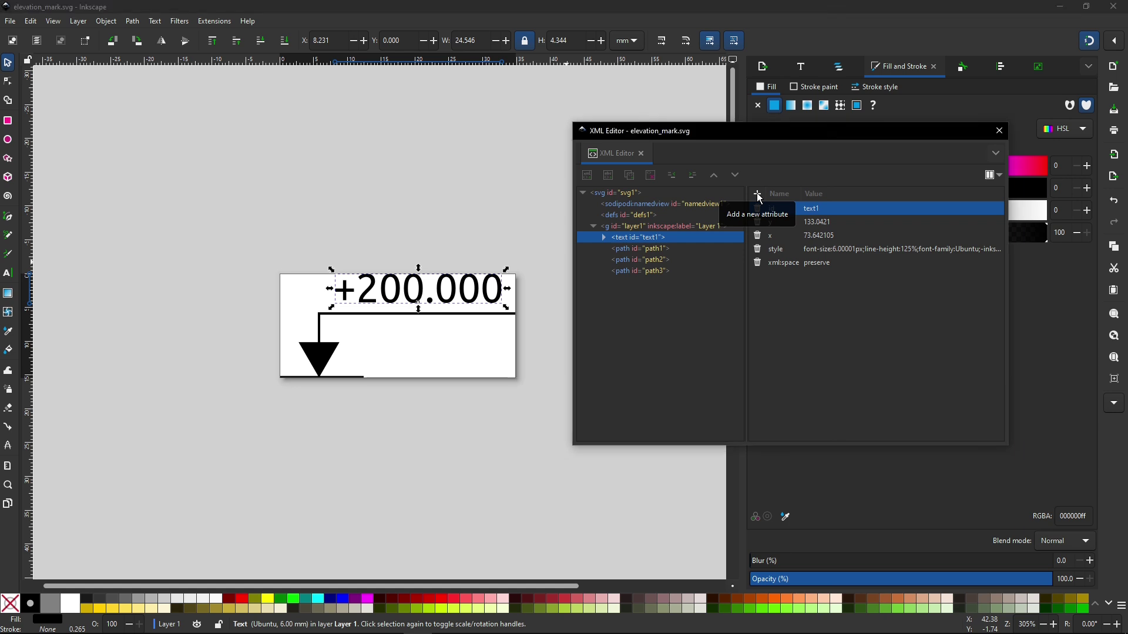
pyautogui.click(759, 195)
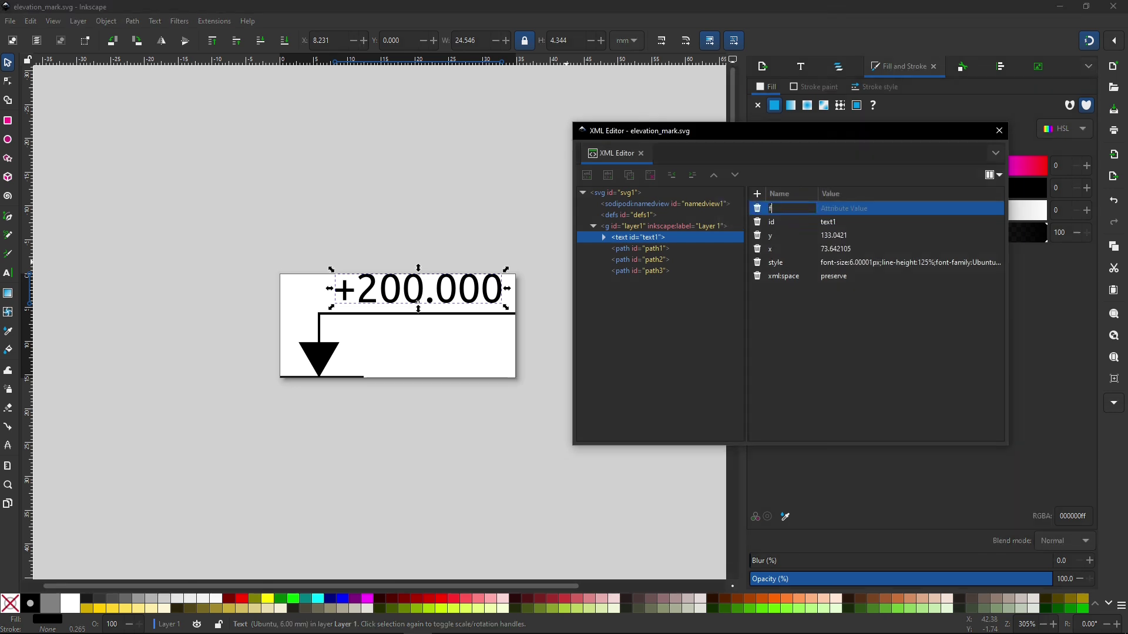
pyautogui.write('eecad:')
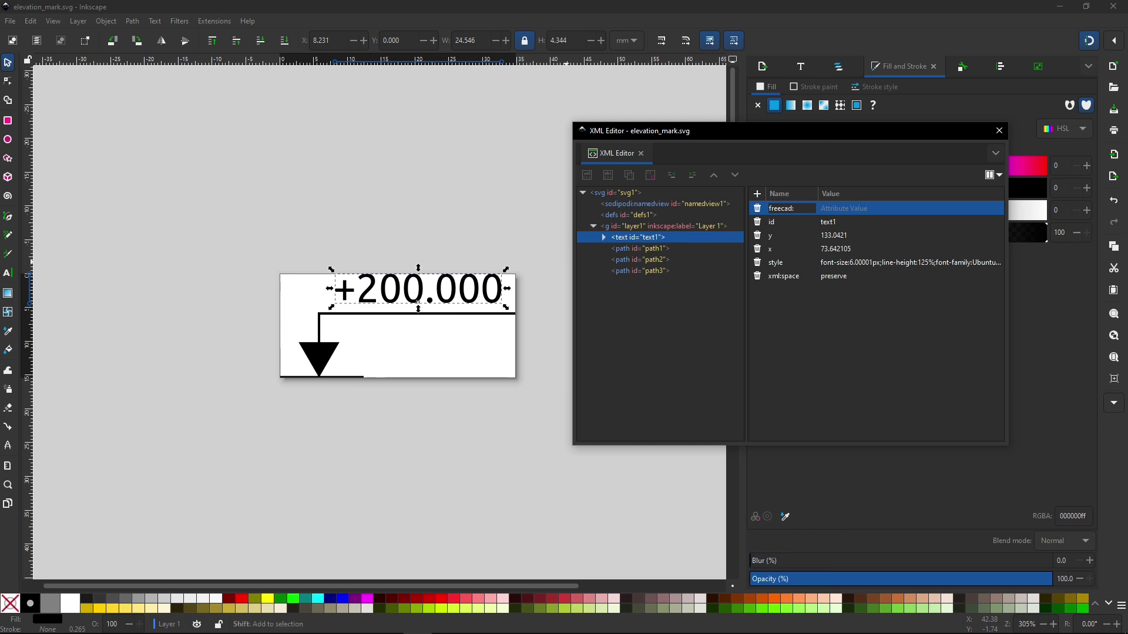
pyautogui.write('editable')
pyautogui.press('Return')
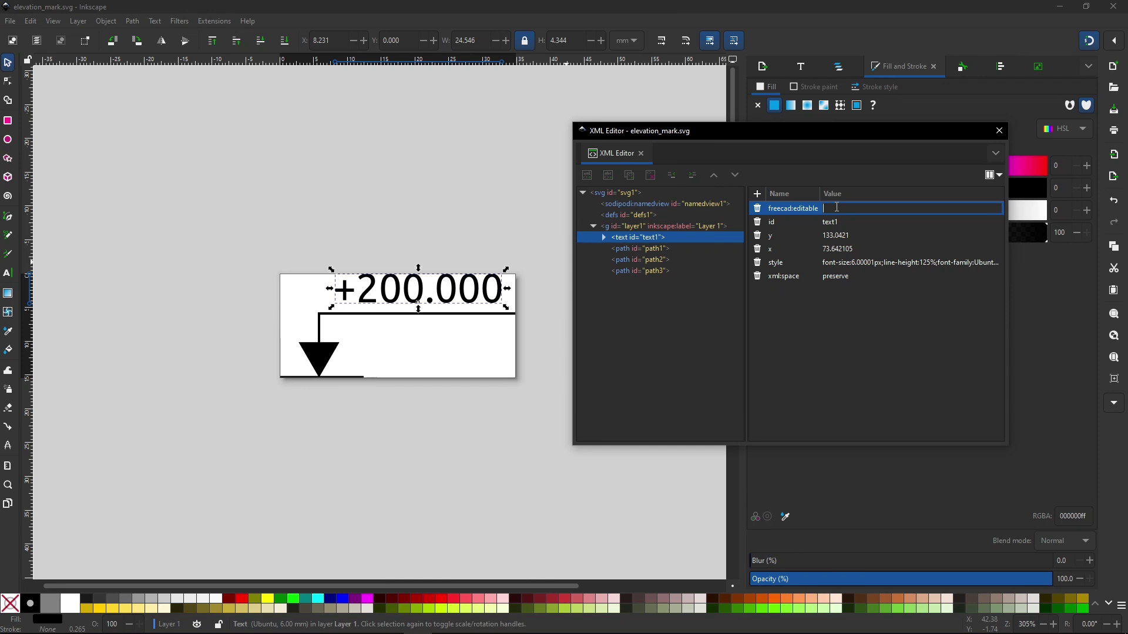
# Give the freecad:editable attribute of the text1 node the value AA
pyautogui.press('shift')
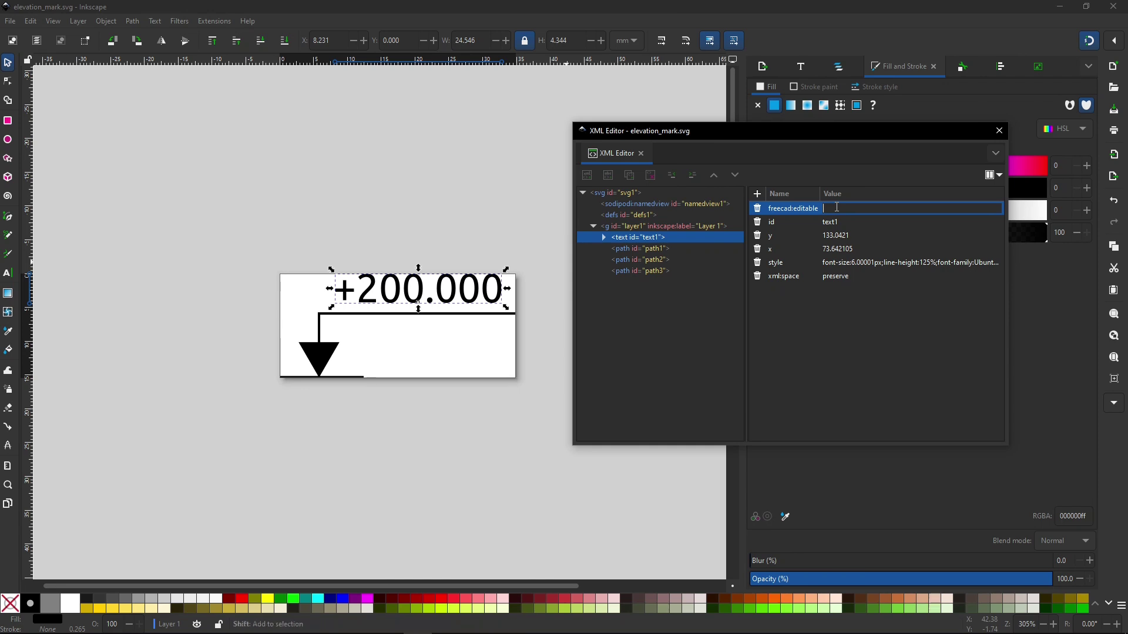
pyautogui.write('AA')
pyautogui.press('Return')
pyautogui.press('ctrl')
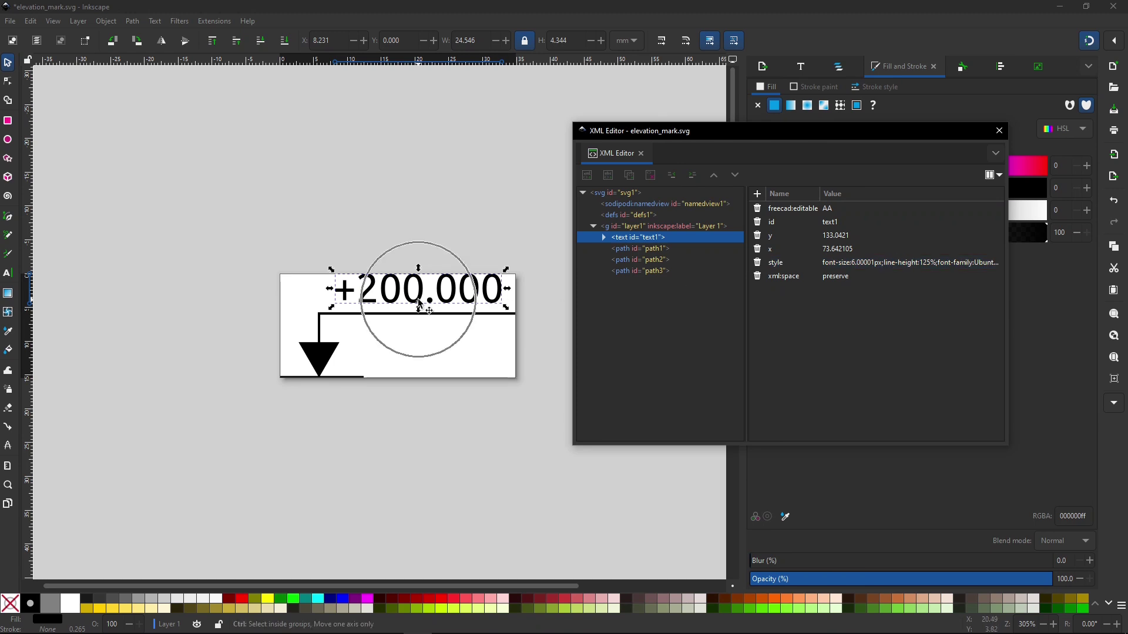
pyautogui.click(770, 211)
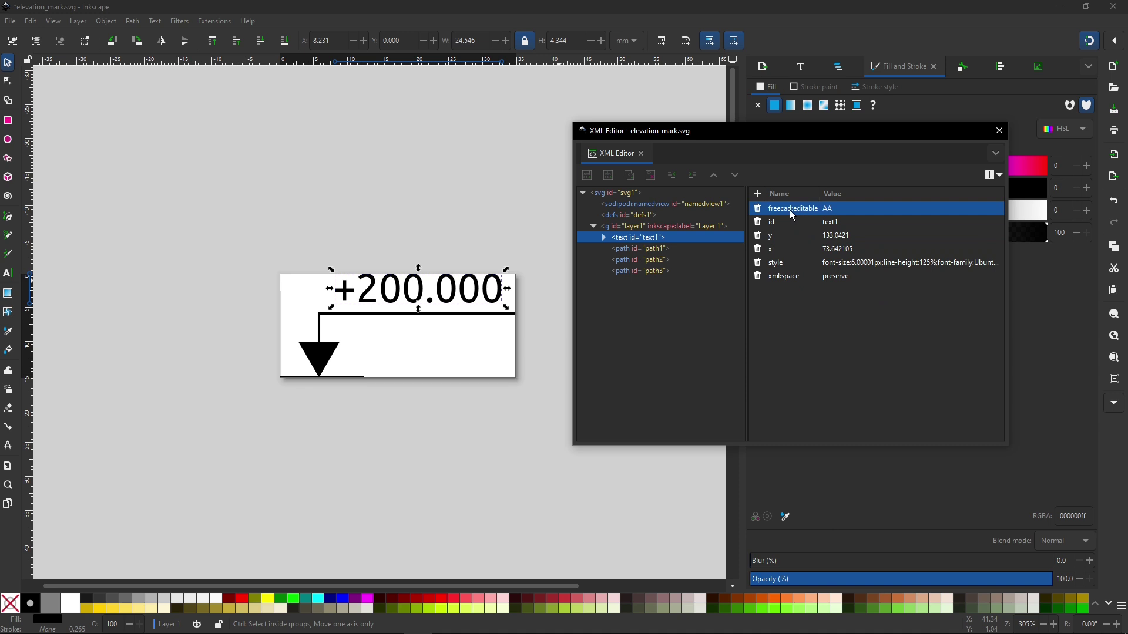
pyautogui.press('ctrl')
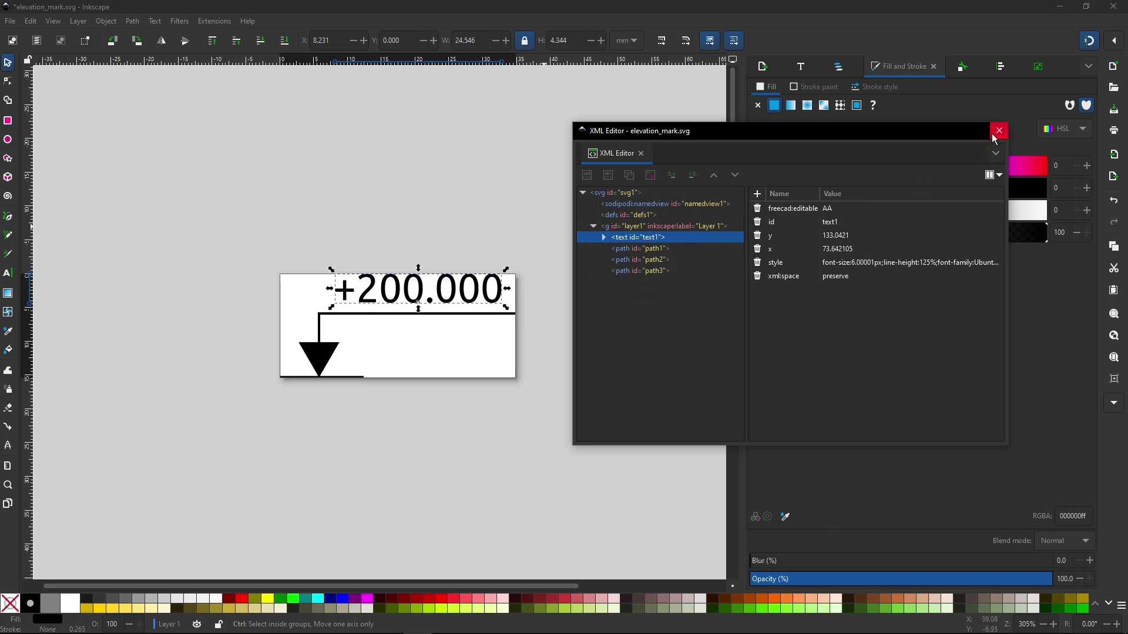
# Save the symbol to the Desktop as a Plain SVG named elevation_mark.svg, replacing the existing file
pyautogui.click(10, 21)
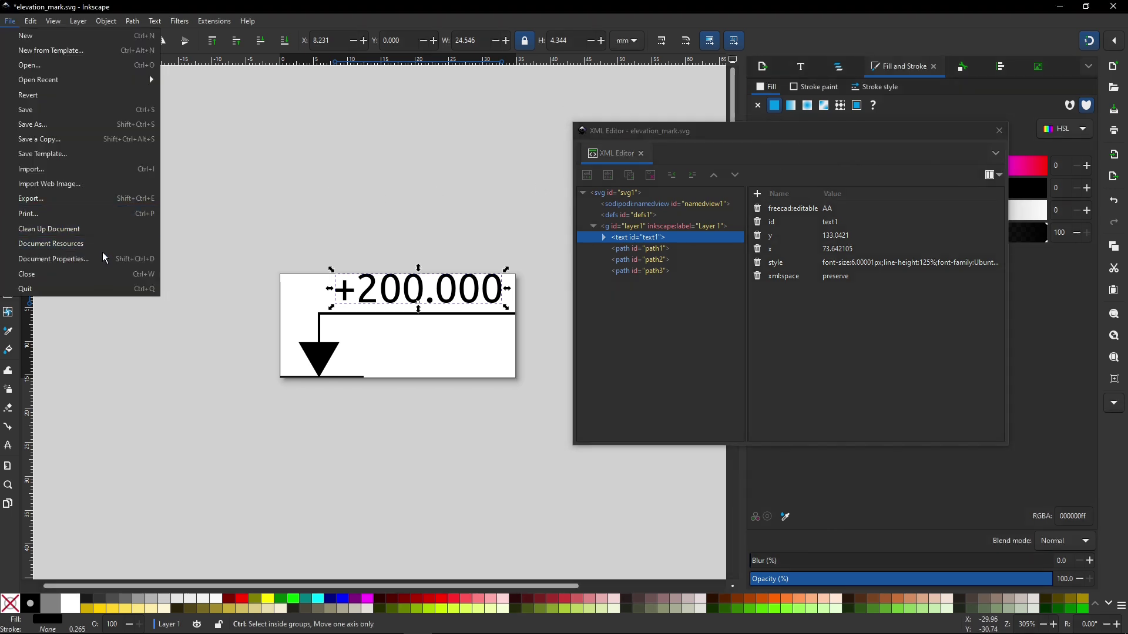
pyautogui.click(60, 124)
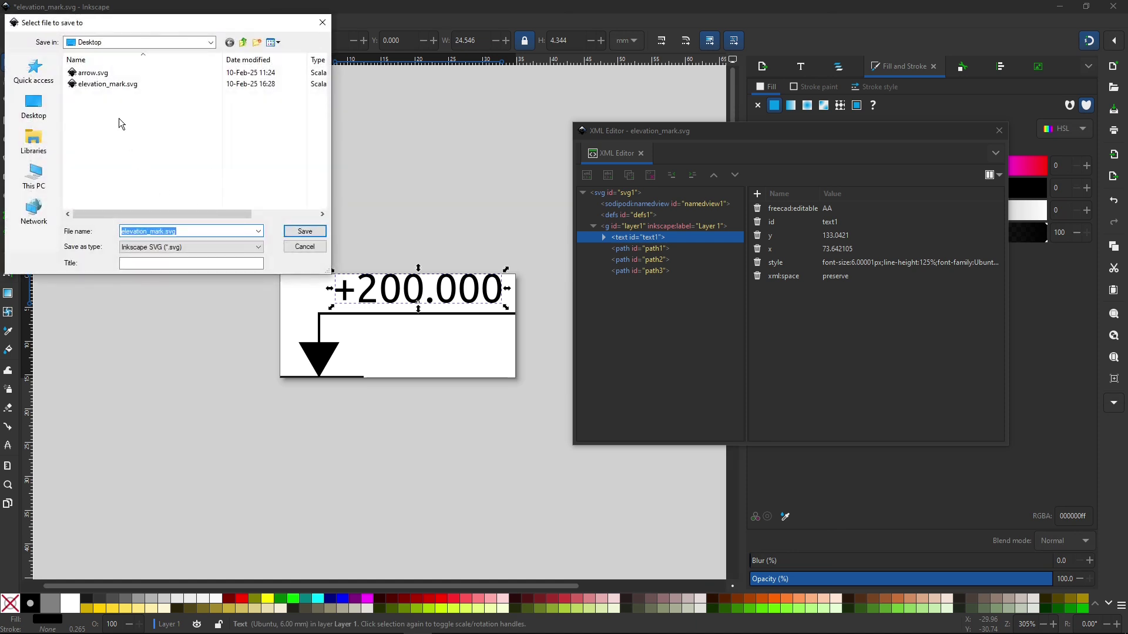
pyautogui.click(185, 247)
pyautogui.click(183, 246)
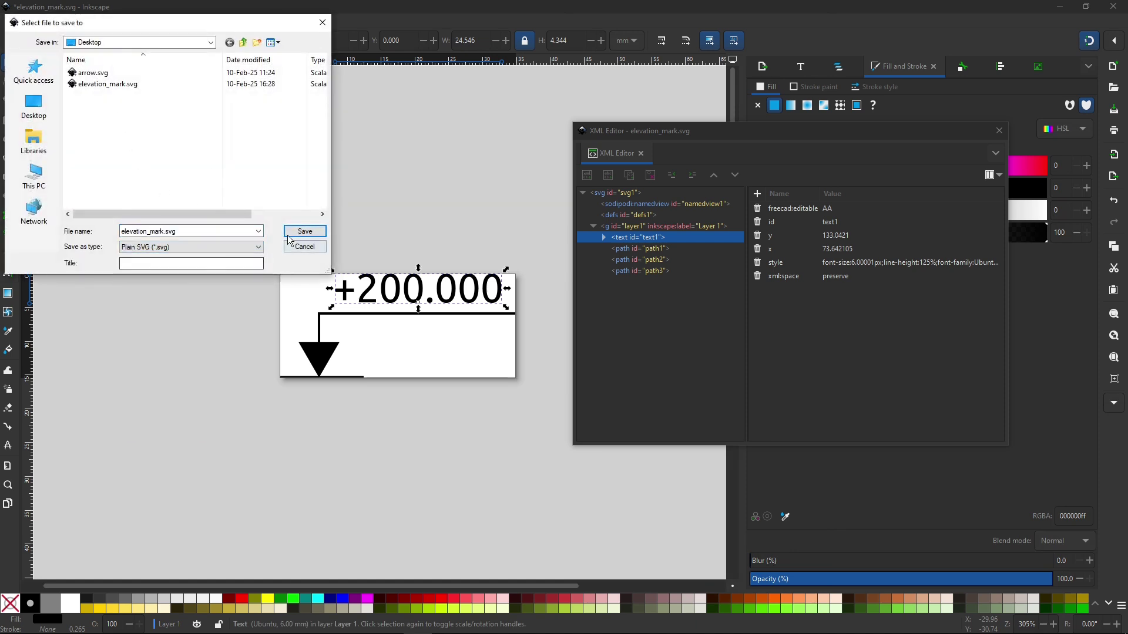
pyautogui.click(305, 230)
pyautogui.click(626, 372)
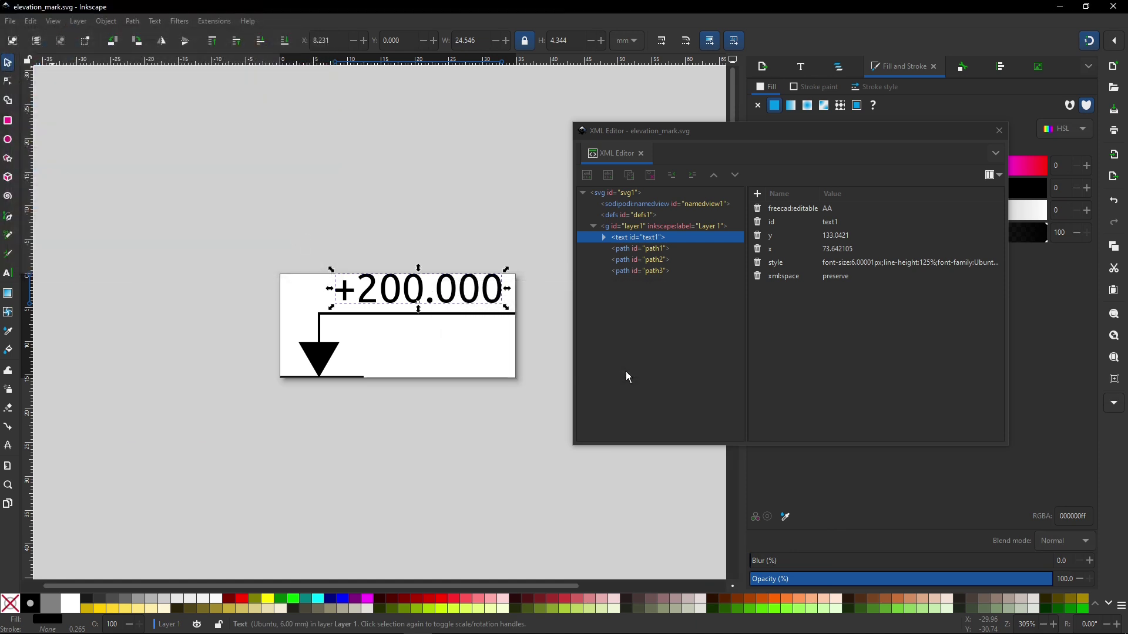
# Switch to FreeCAD and replace the old level symbol on the elevations page with elevation_mark.svg from the Desktop
pyautogui.hotkey('alt', 'Tab')
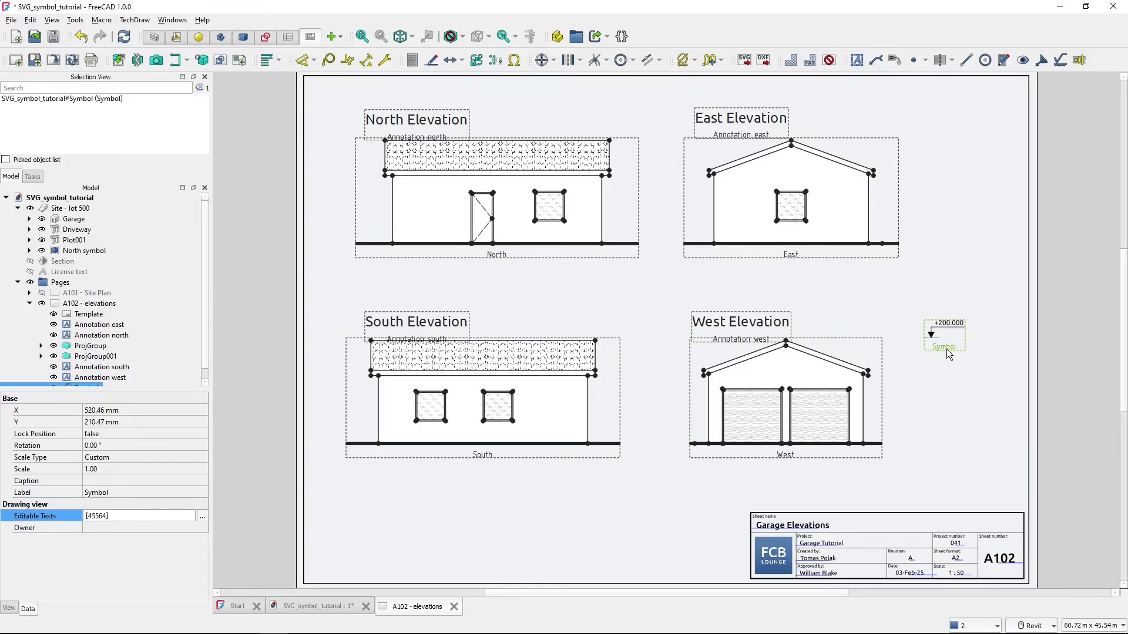
pyautogui.press('Delete')
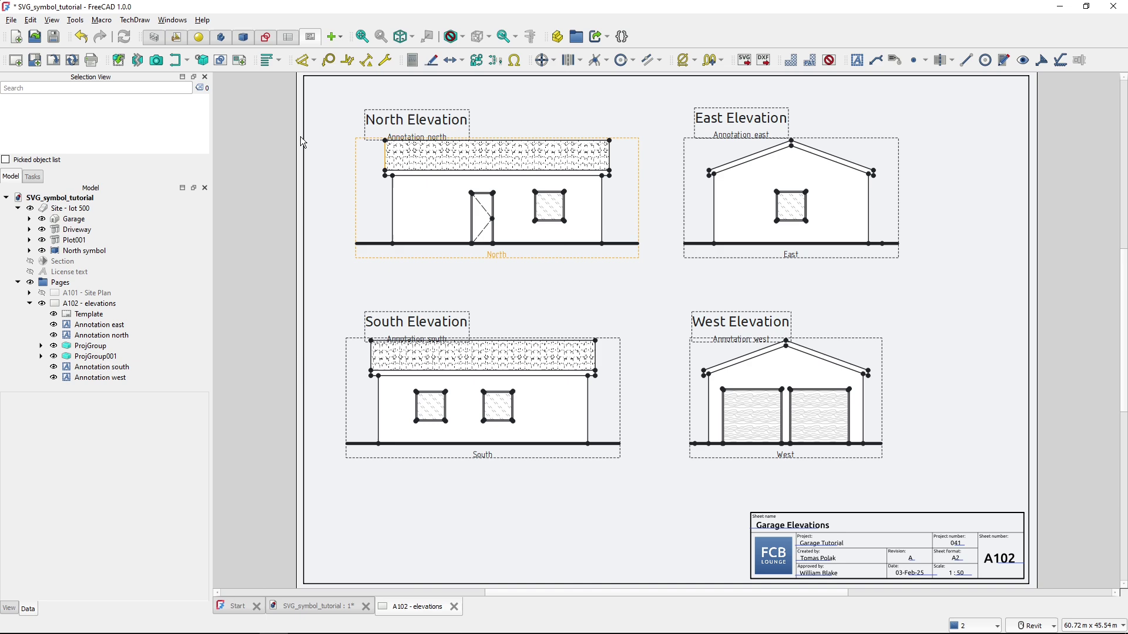
pyautogui.click(119, 59)
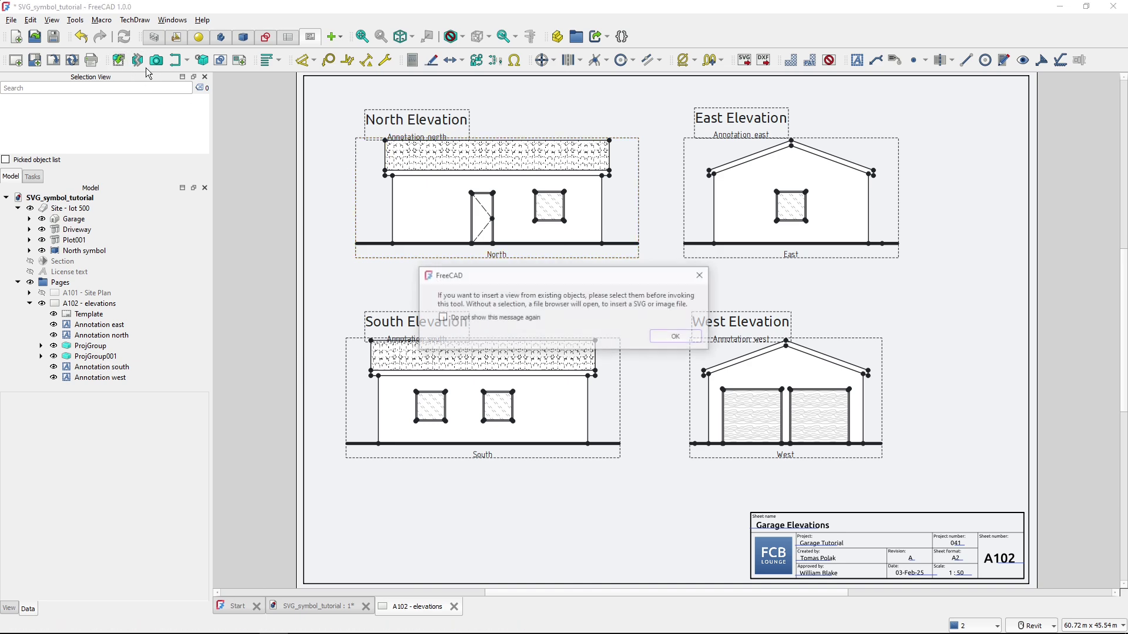
pyautogui.click(675, 337)
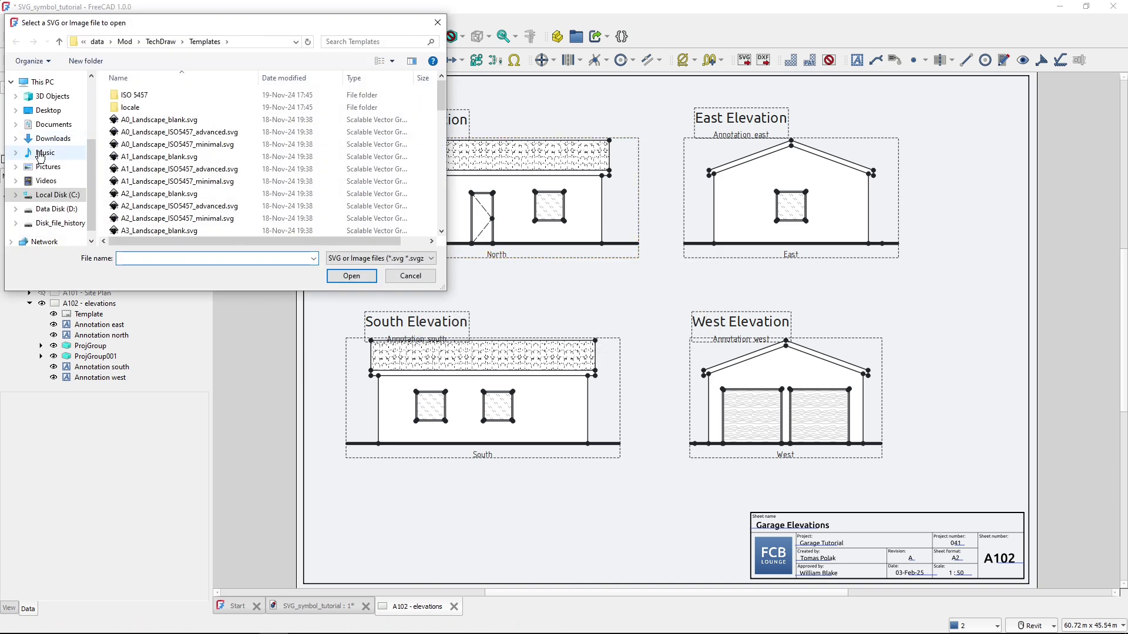
pyautogui.click(49, 111)
pyautogui.click(154, 108)
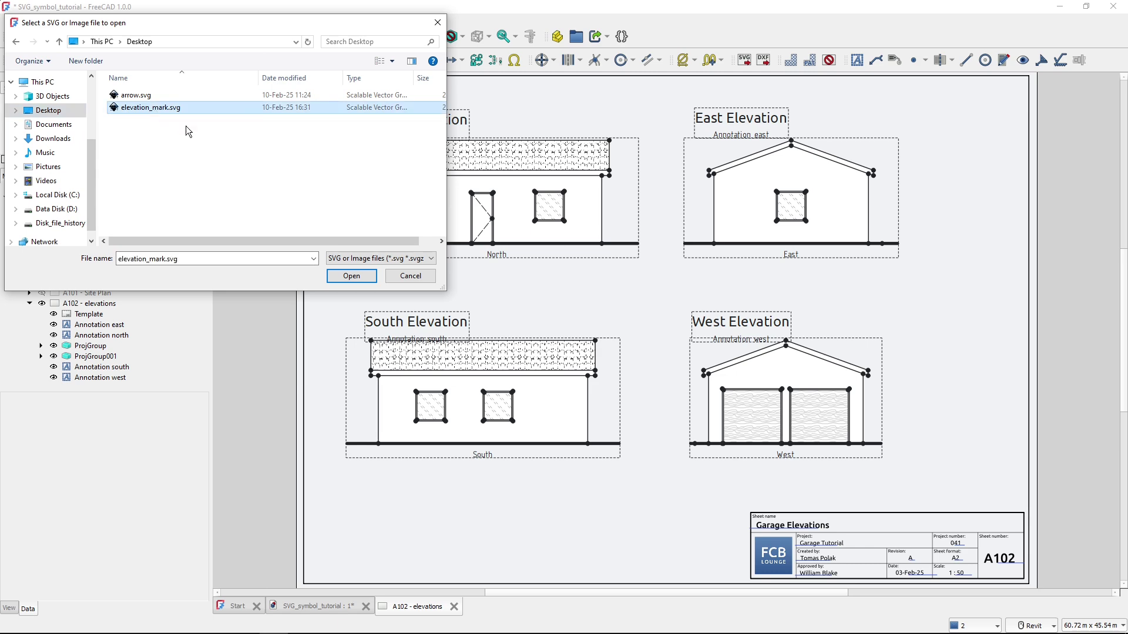
pyautogui.click(349, 276)
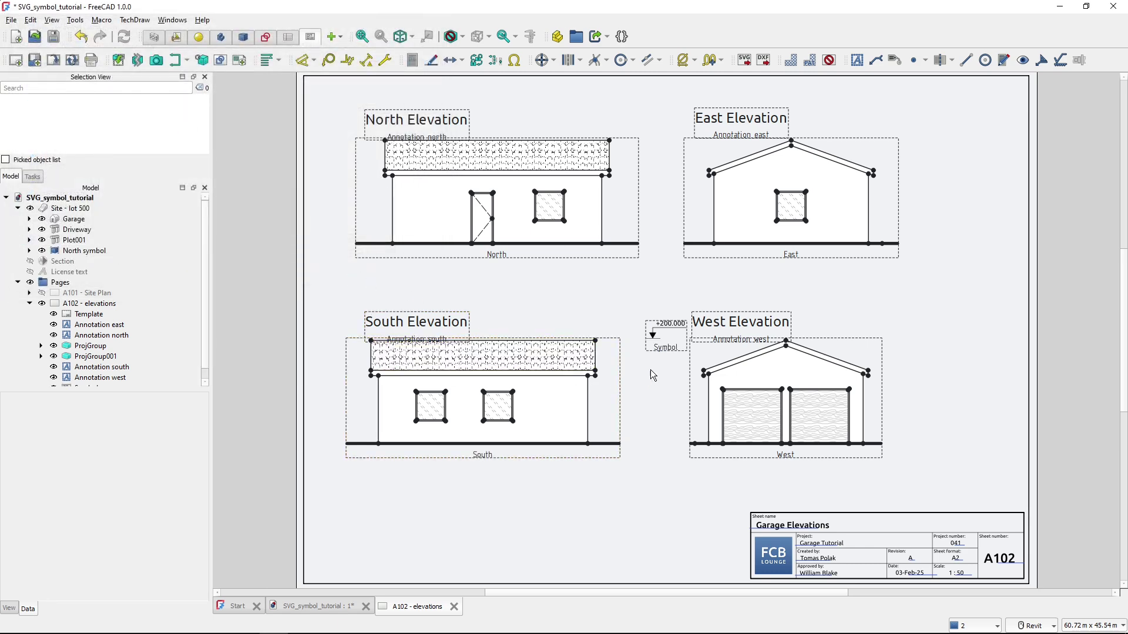
# Change the inserted level symbol's Editable Texts entry to +194.225
pyautogui.click(669, 347)
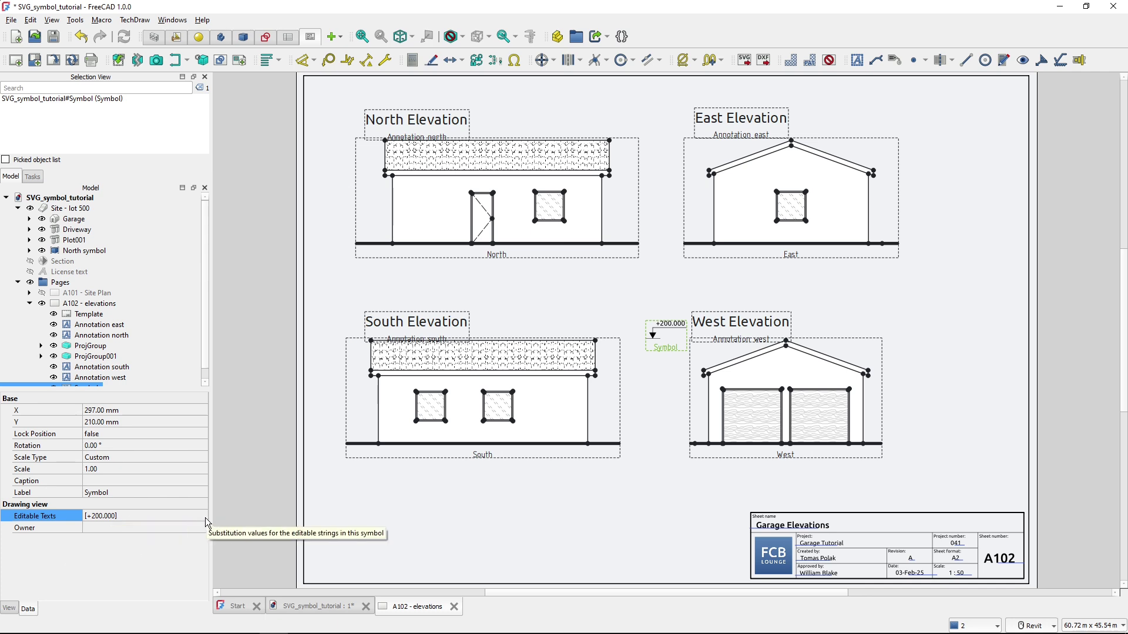
pyautogui.click(102, 516)
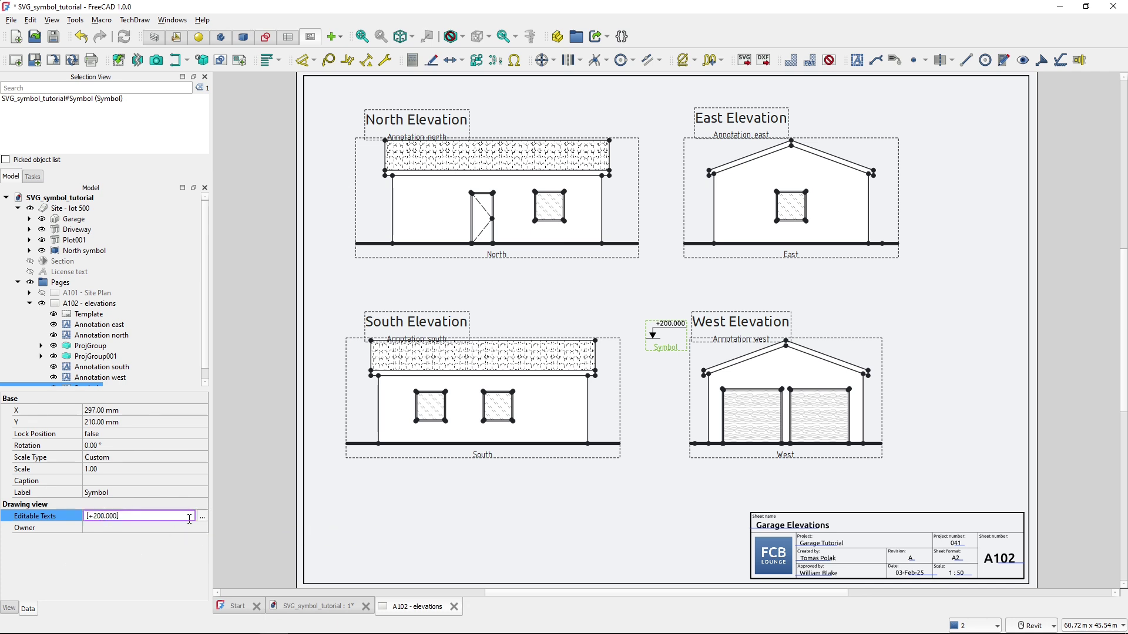
pyautogui.click(202, 516)
pyautogui.doubleClick(530, 265)
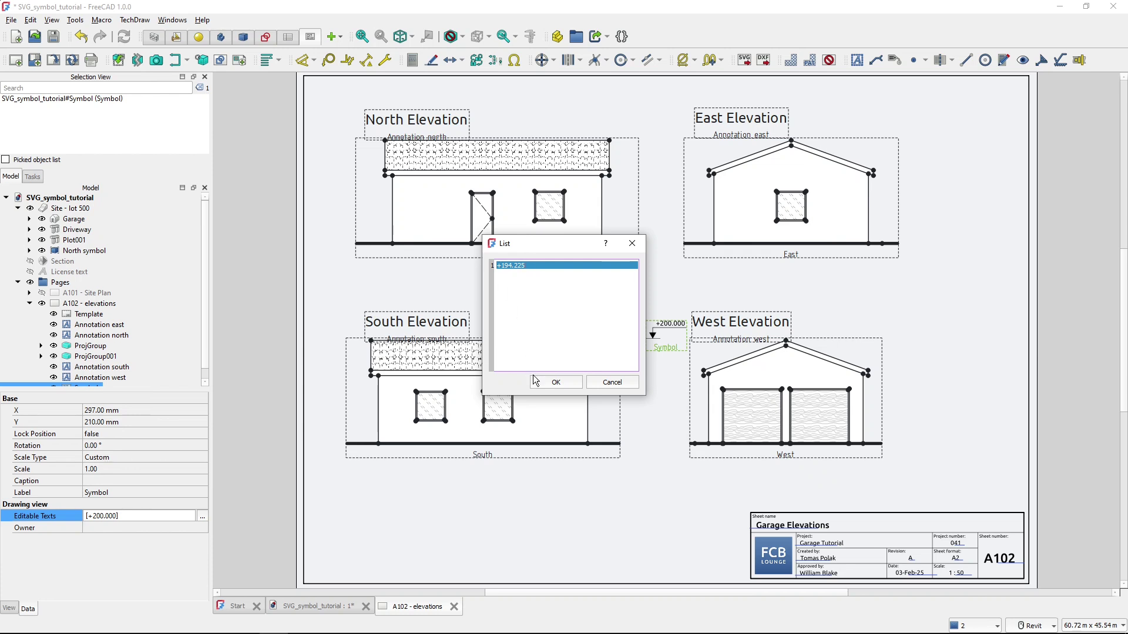
pyautogui.click(555, 382)
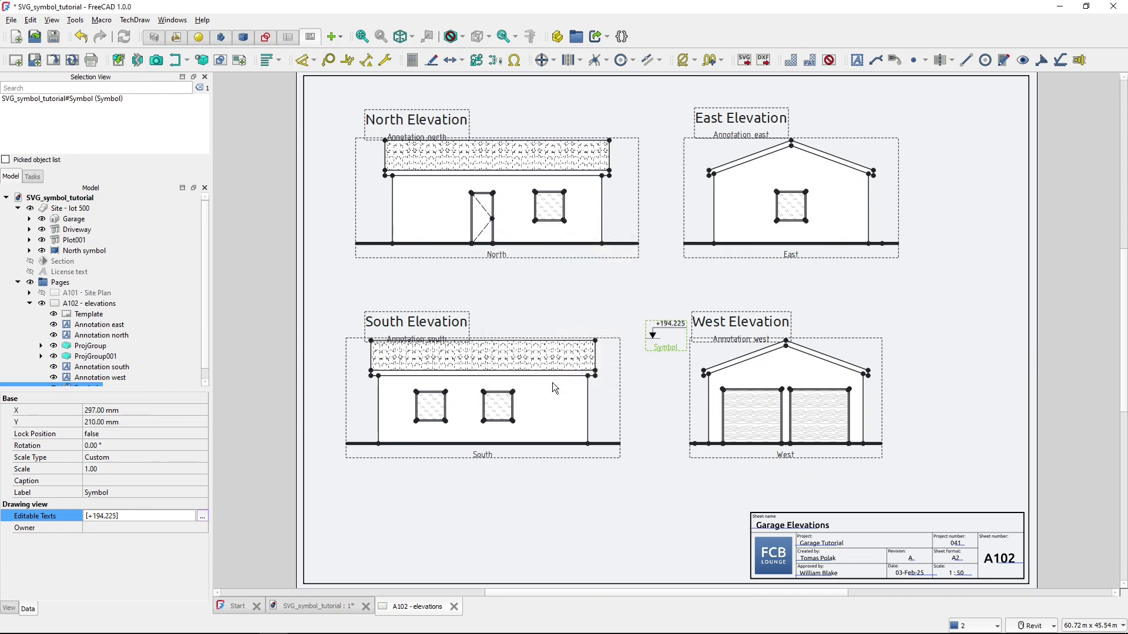
# Duplicate the level symbol into the A102 - elevations page and move the copy to about X 494 mm, Y 244 mm
pyautogui.click(655, 344)
pyautogui.hotkey('ctrl', 'c')
pyautogui.hotkey('ctrl', 'v')
pyautogui.moveTo(68, 382); pyautogui.dragTo(85, 283)
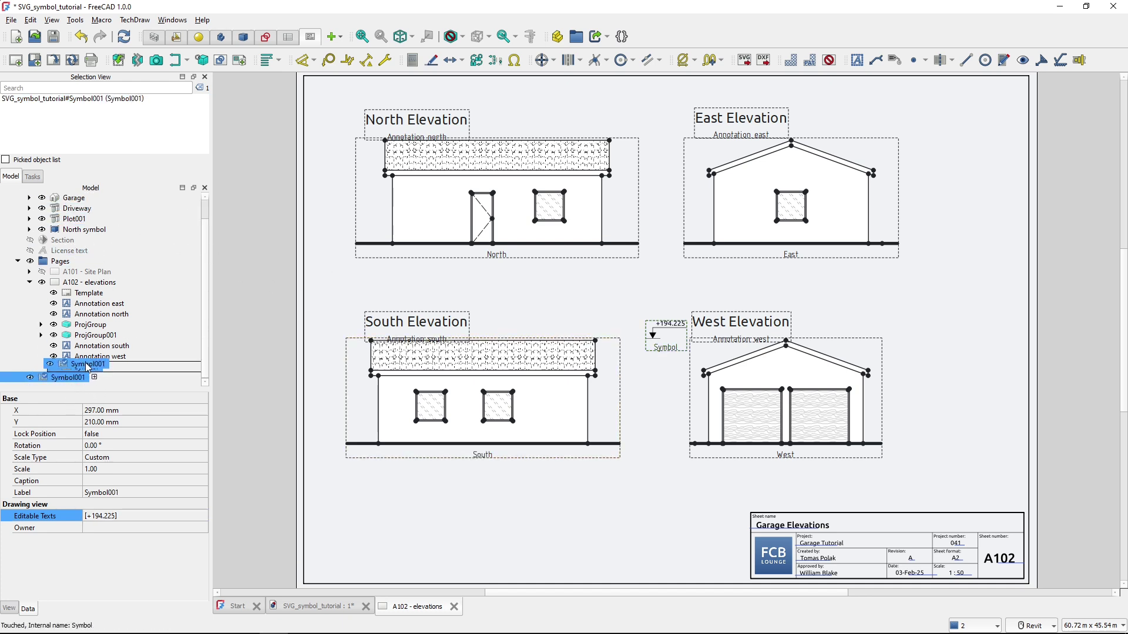
pyautogui.moveTo(667, 343); pyautogui.dragTo(918, 312)
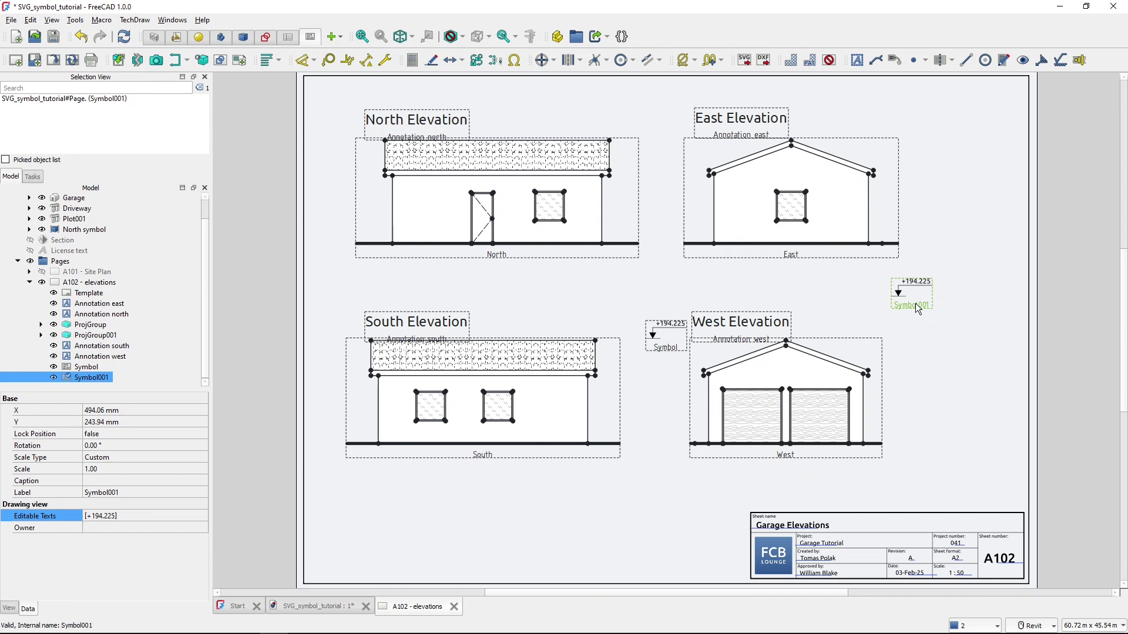
# Change the copied level symbol's Editable Texts entry to +300 and clear the selection
pyautogui.click(202, 520)
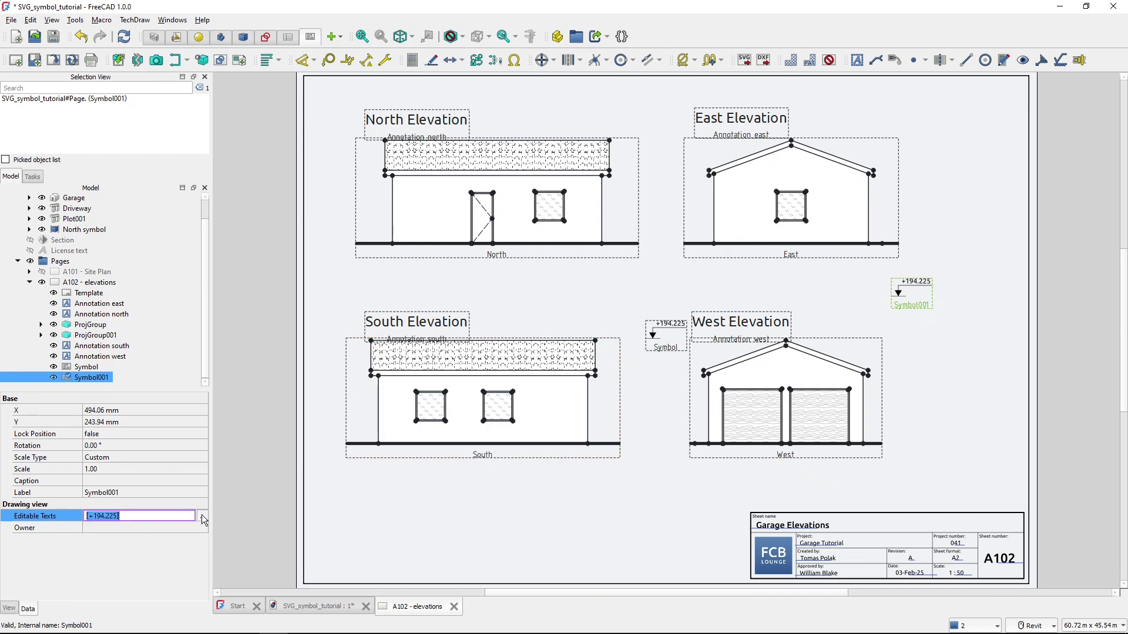
pyautogui.click(202, 518)
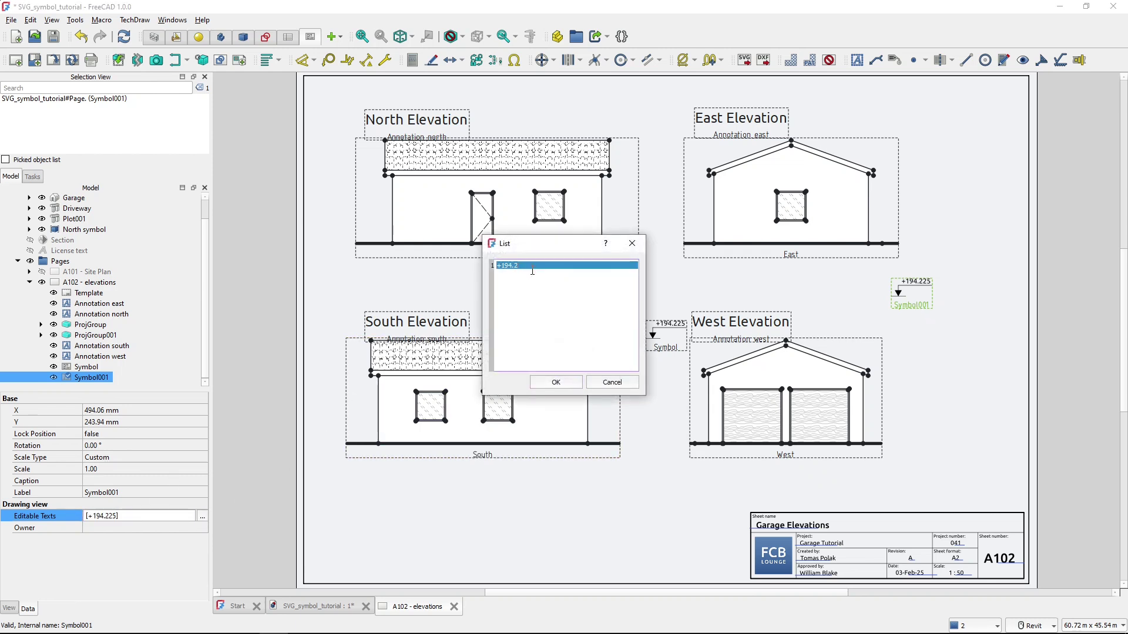
pyautogui.press('BackSpace')
pyautogui.press('BackSpace')
pyautogui.write('3')
pyautogui.click(555, 382)
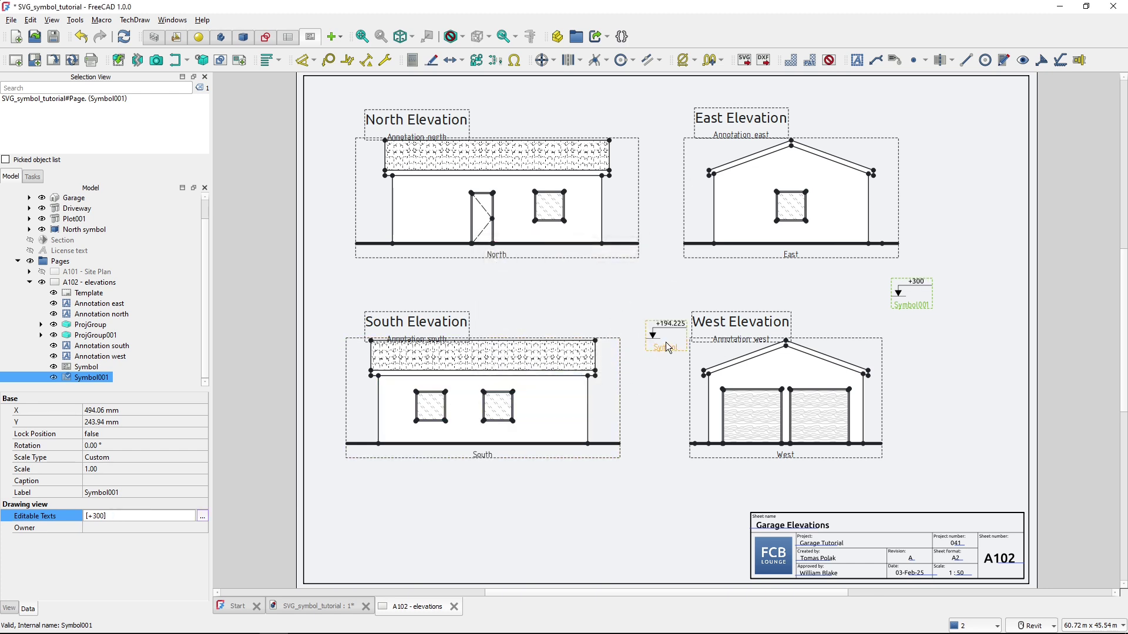
pyautogui.click(936, 246)
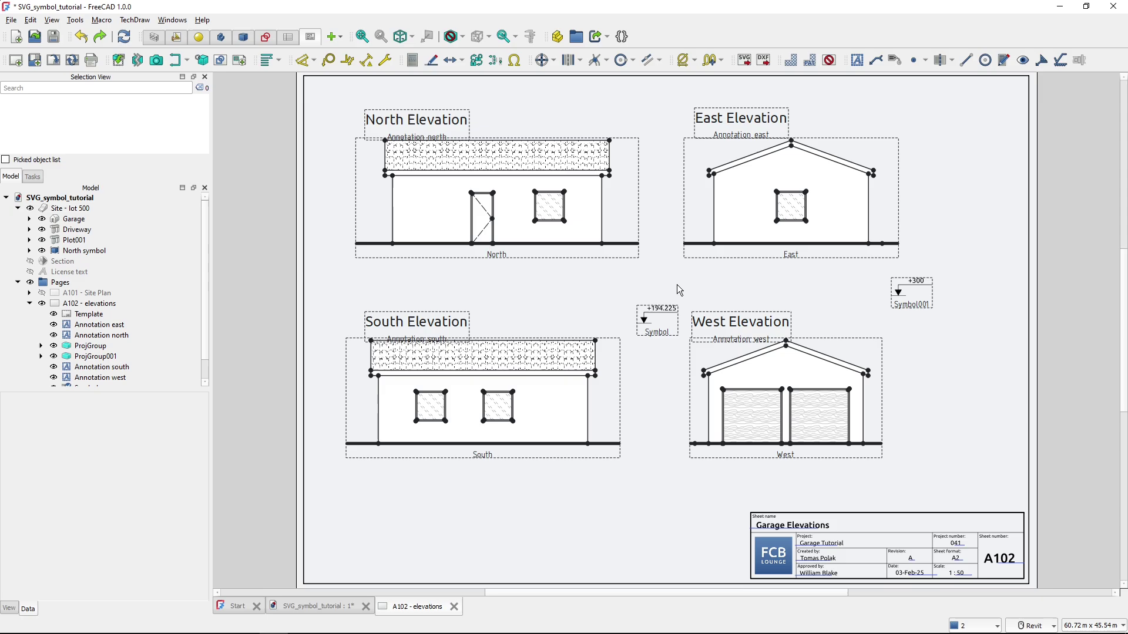
# Switch to Inkscape and delete the xml:space attribute from the +200.000 text's text1 node
pyautogui.hotkey('alt', 'Tab')
pyautogui.hotkey('alt', 'Tab')
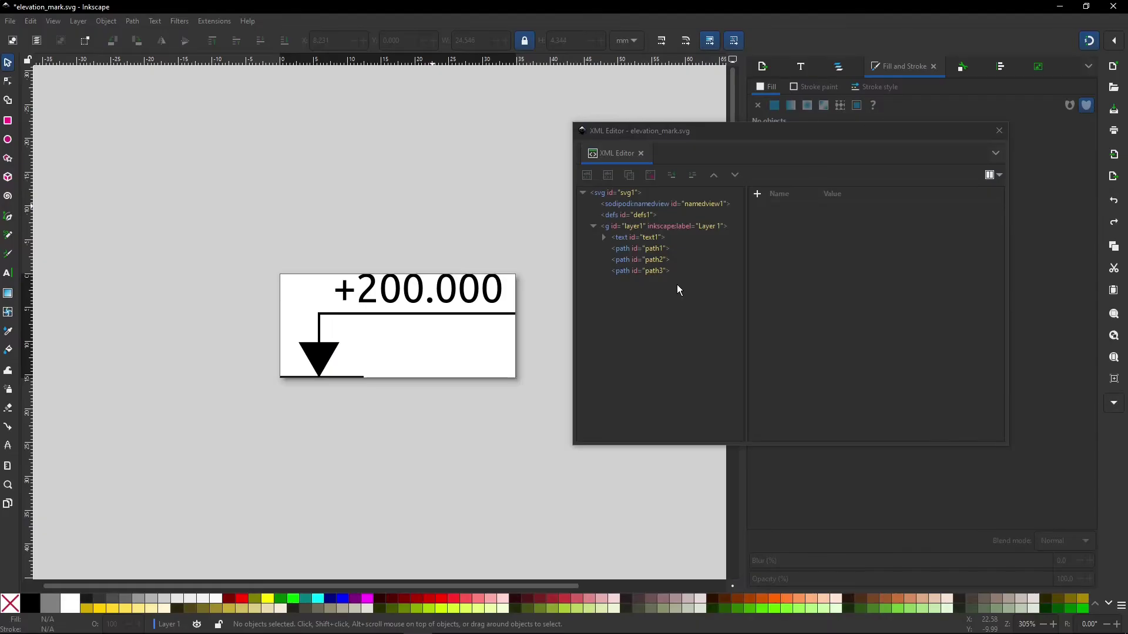
pyautogui.click(387, 301)
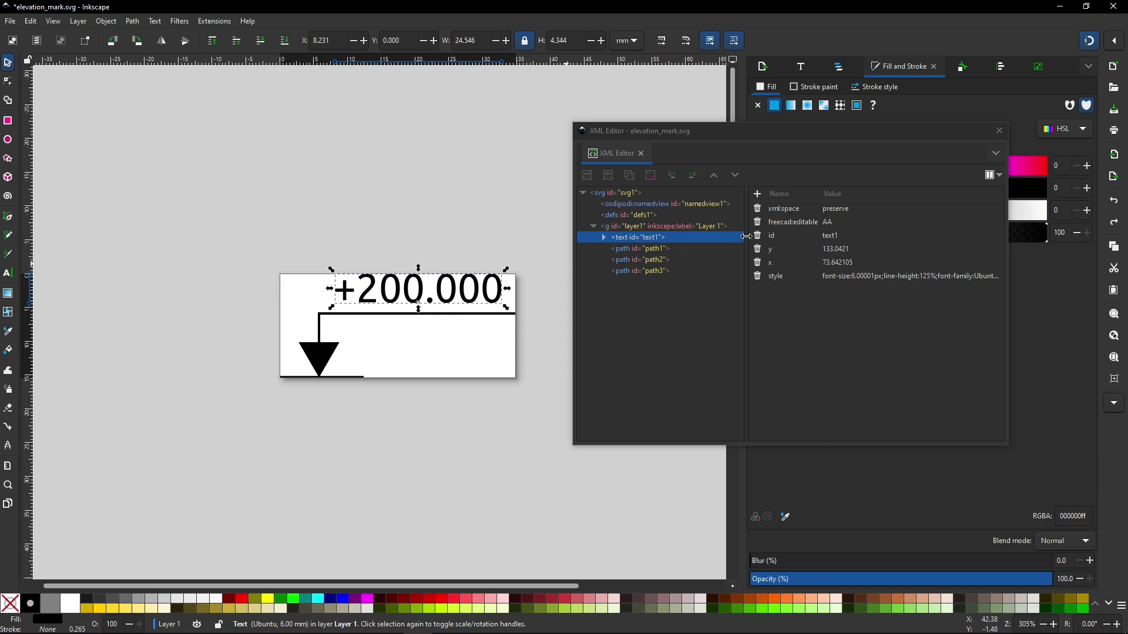
pyautogui.press('ctrl')
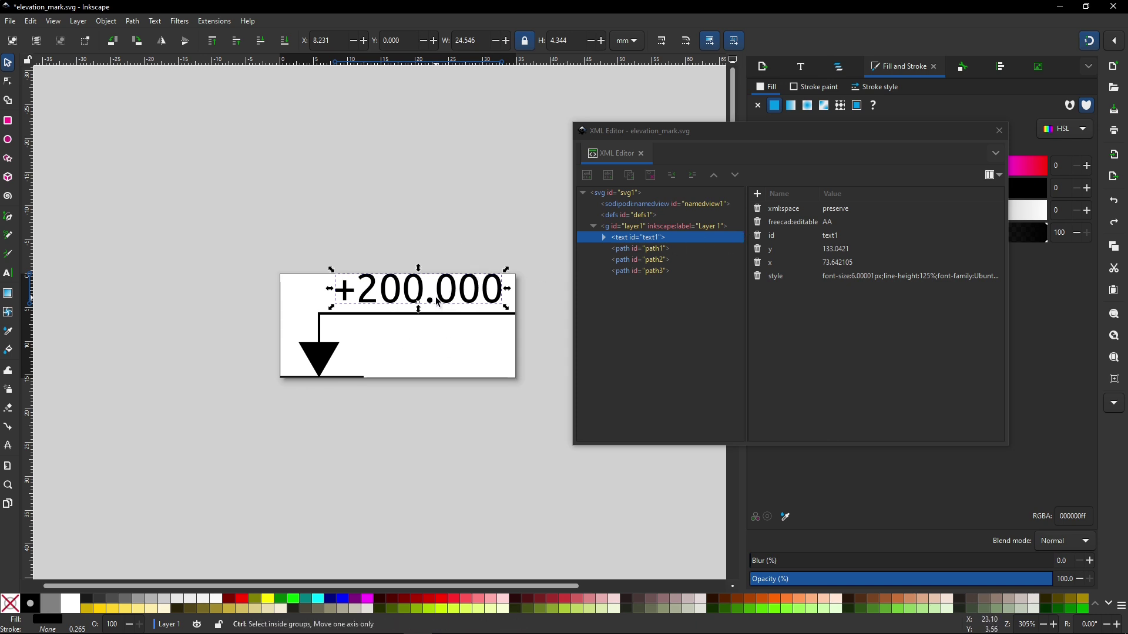
pyautogui.click(783, 210)
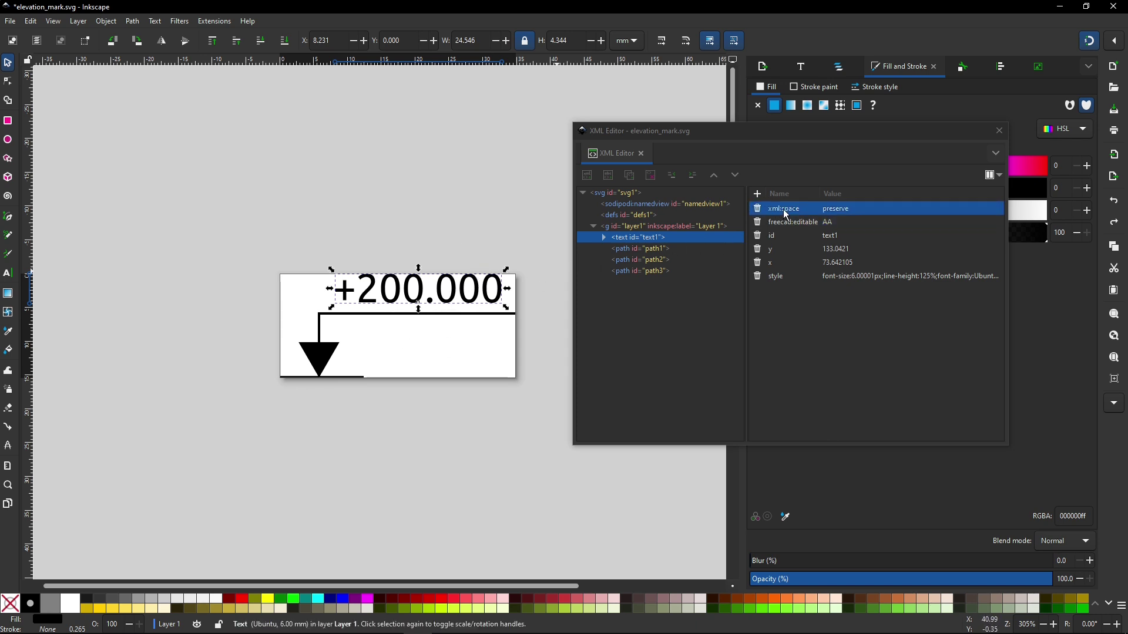
pyautogui.press('ctrl')
pyautogui.click(759, 209)
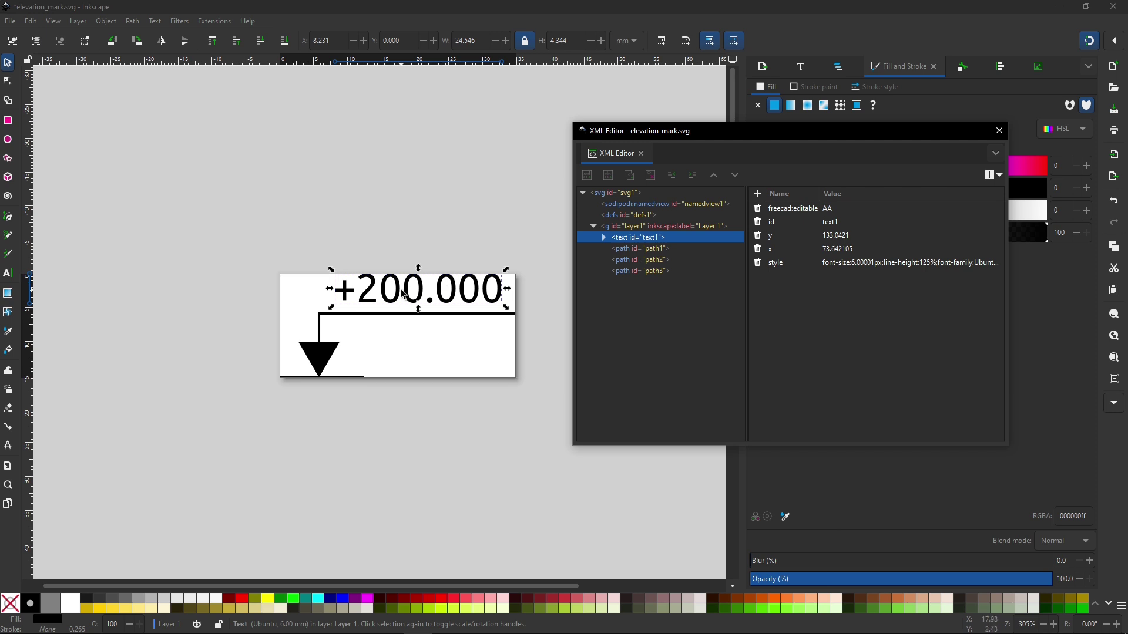
# Close the XML Editor and review the Text tool's alignment options, leaving nothing selected
pyautogui.click(1005, 129)
pyautogui.click(237, 174)
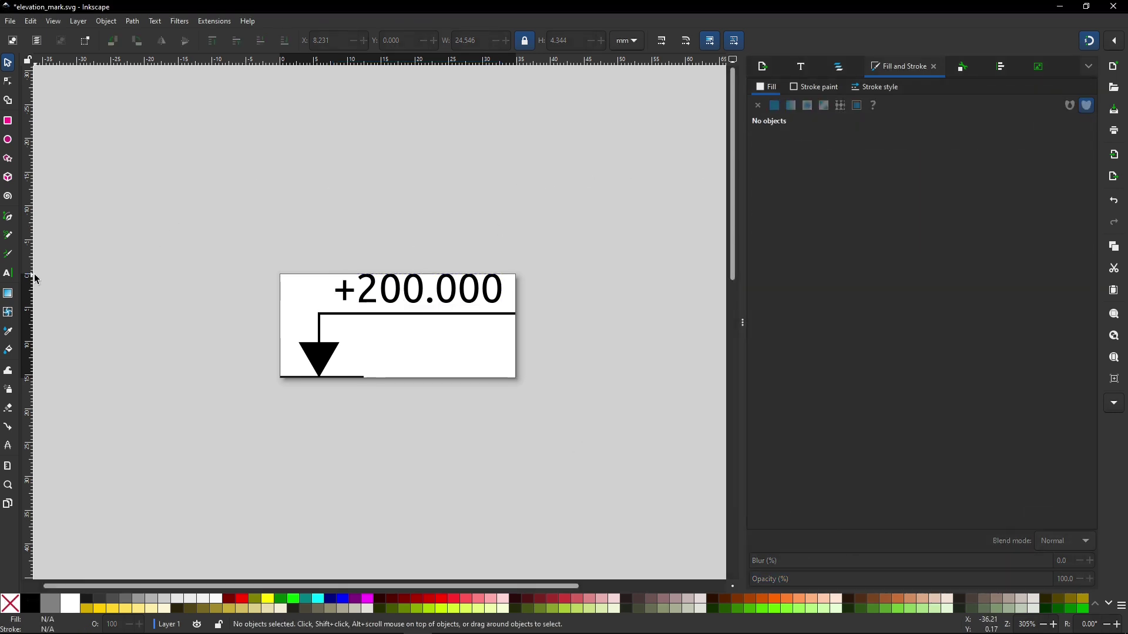
pyautogui.click(8, 273)
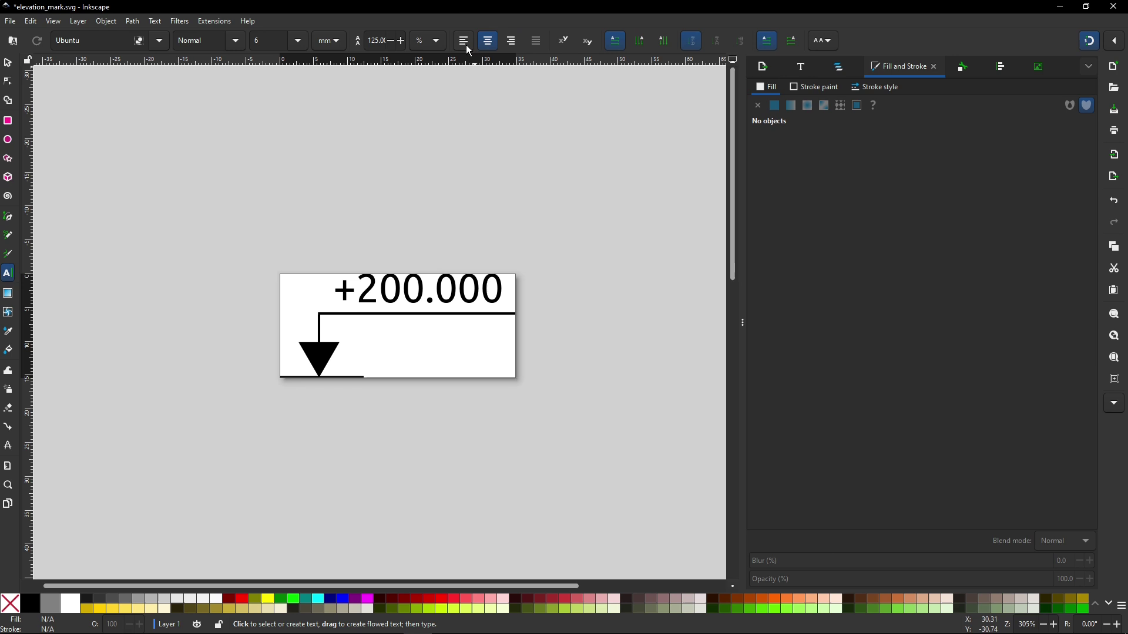
pyautogui.press('s')
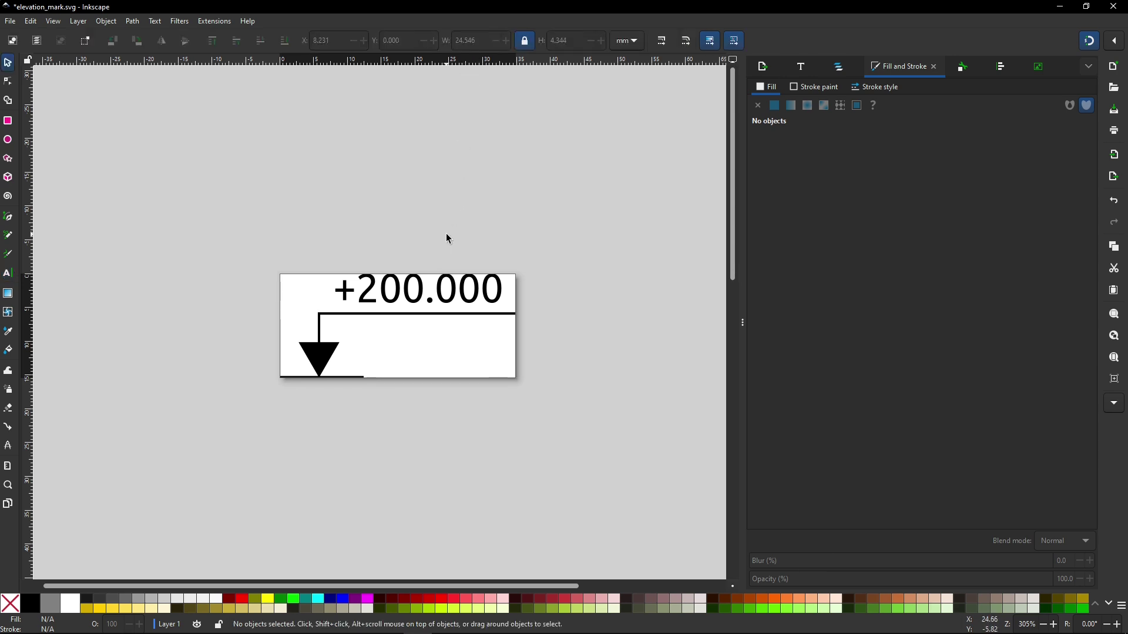
pyautogui.click(407, 300)
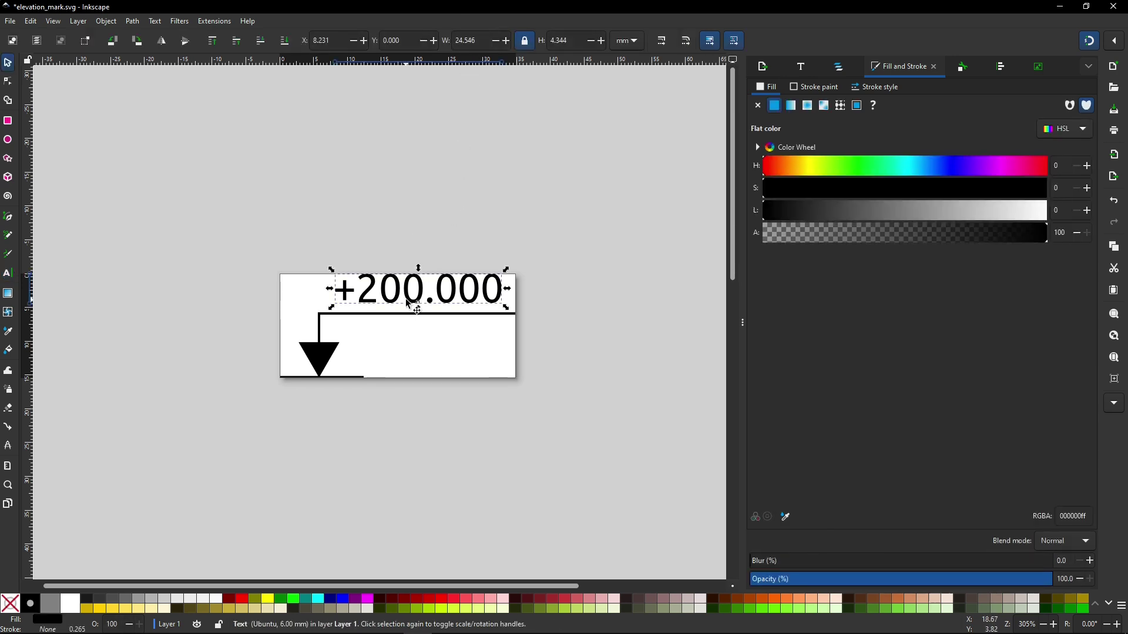
pyautogui.click(404, 249)
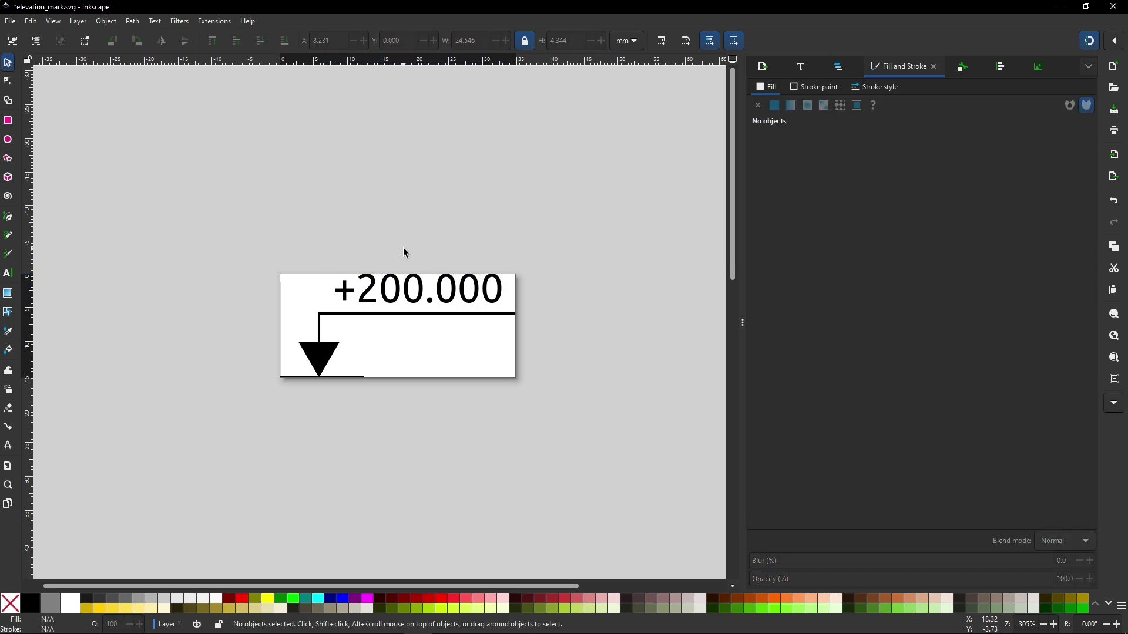
# Switch to FreeCAD, turn off the view frames on the A102 - elevations page and review the +194.225 level symbol's Editable Texts property
pyautogui.hotkey('alt', 'Tab')
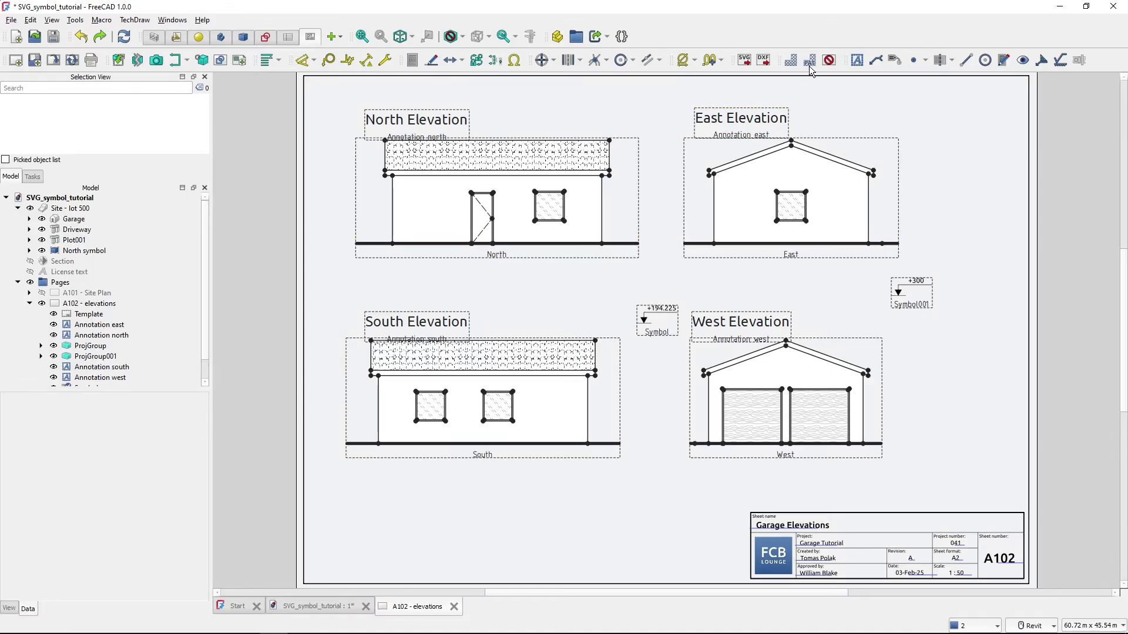
pyautogui.click(828, 60)
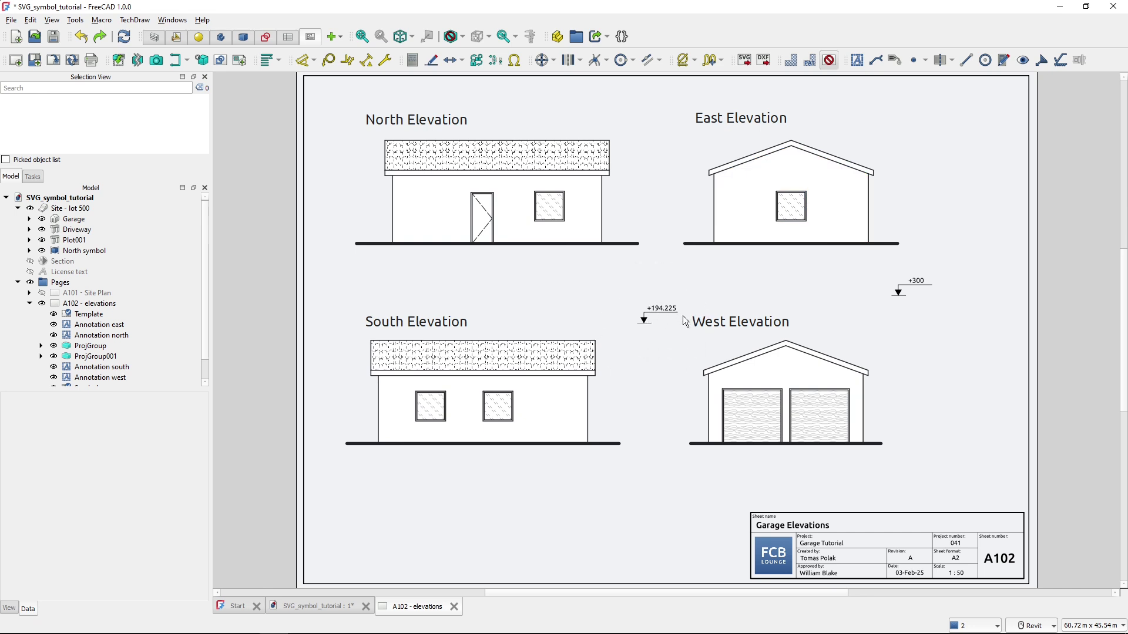
pyautogui.click(660, 316)
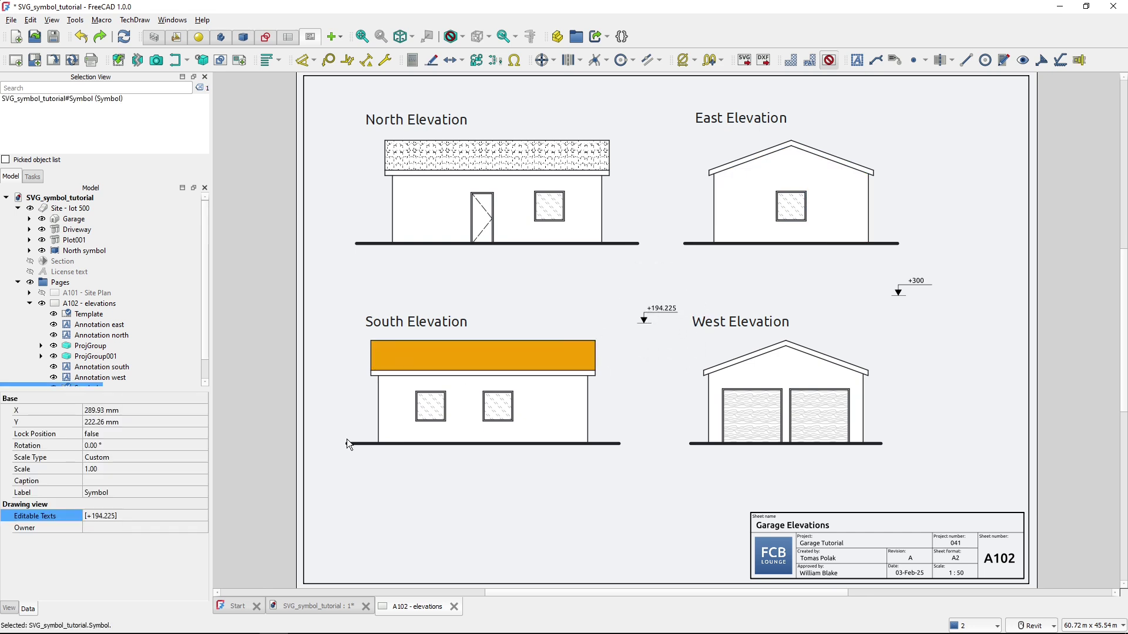
pyautogui.click(134, 515)
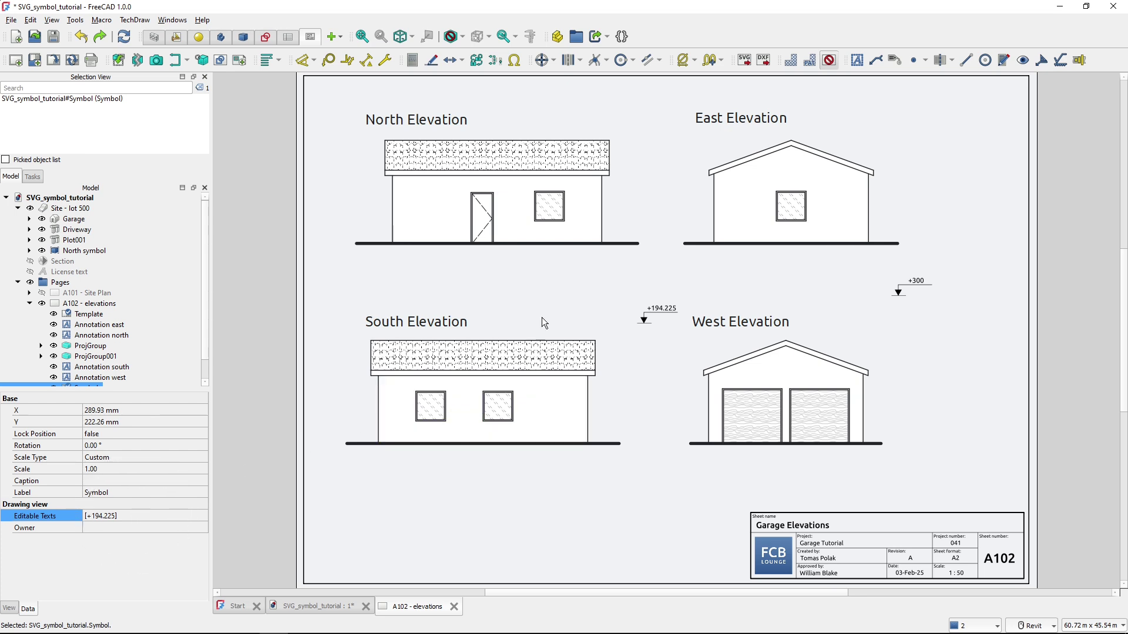
pyautogui.click(558, 303)
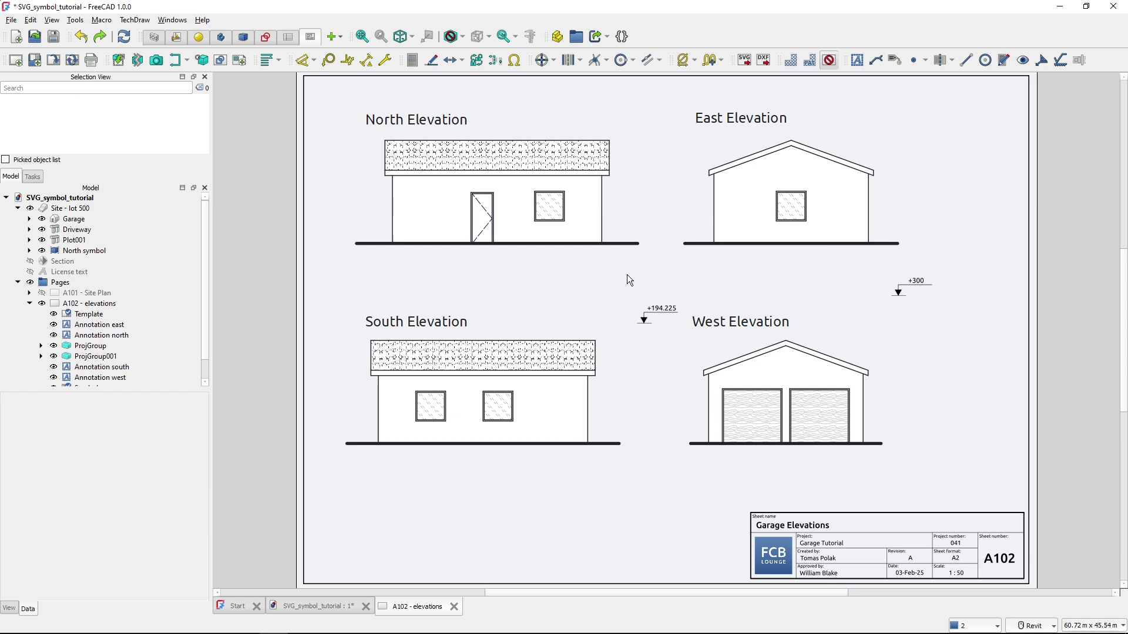
pyautogui.click(652, 319)
# Switch to the browser to view the Garage model in FreeCAD BIM page on Ko-fi and return to FreeCAD
pyautogui.hotkey('alt', 'Tab')
pyautogui.press('Tab')
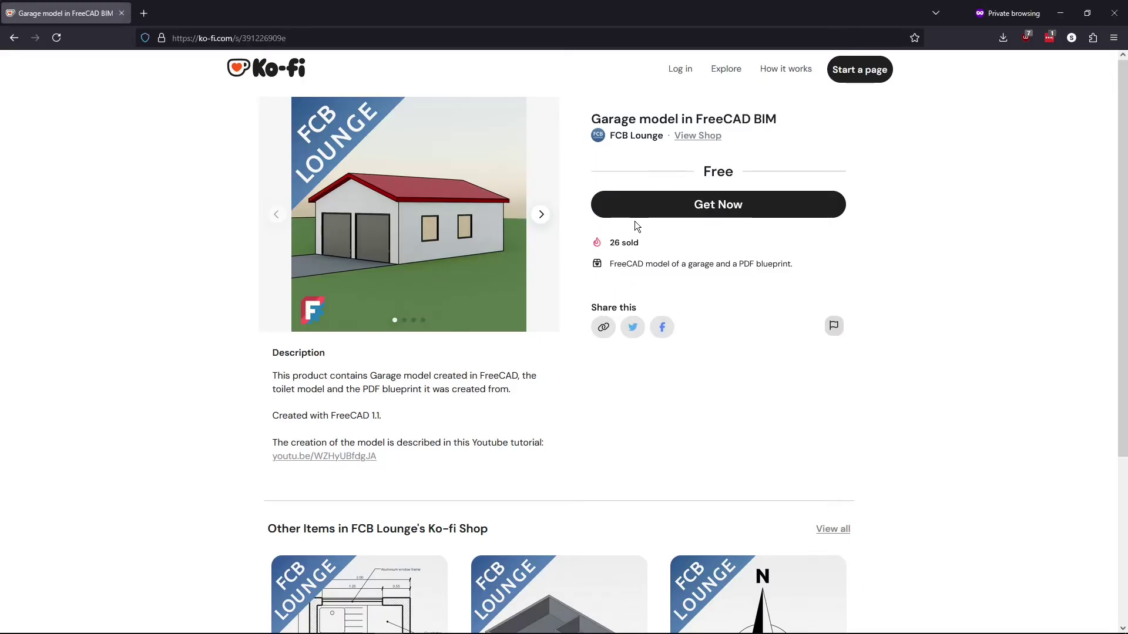
pyautogui.click(690, 212)
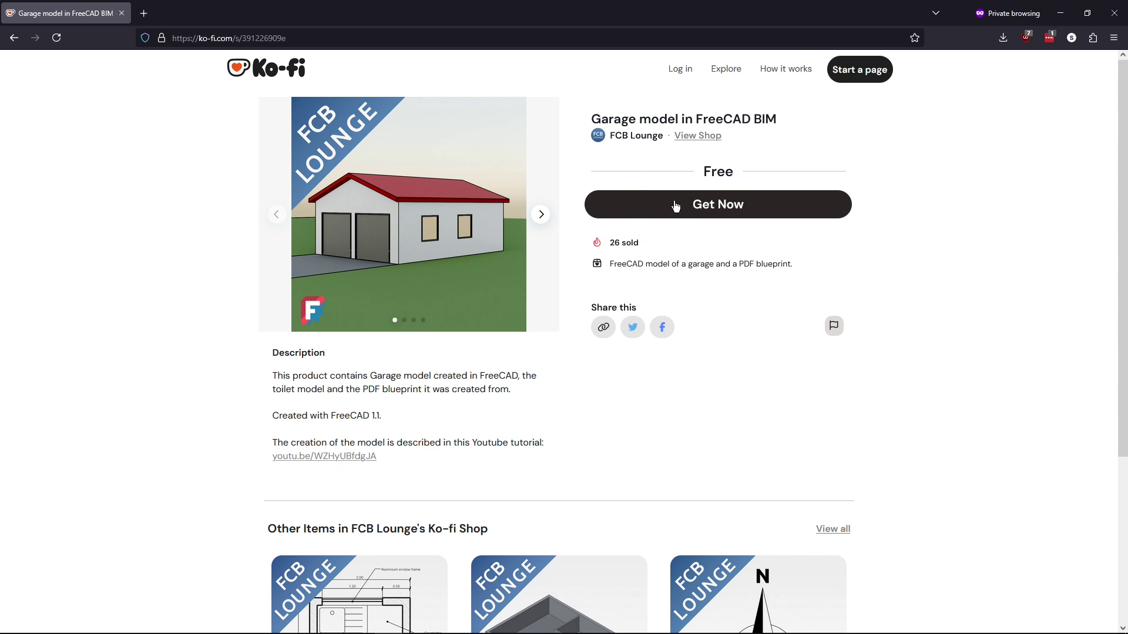
pyautogui.click(609, 118)
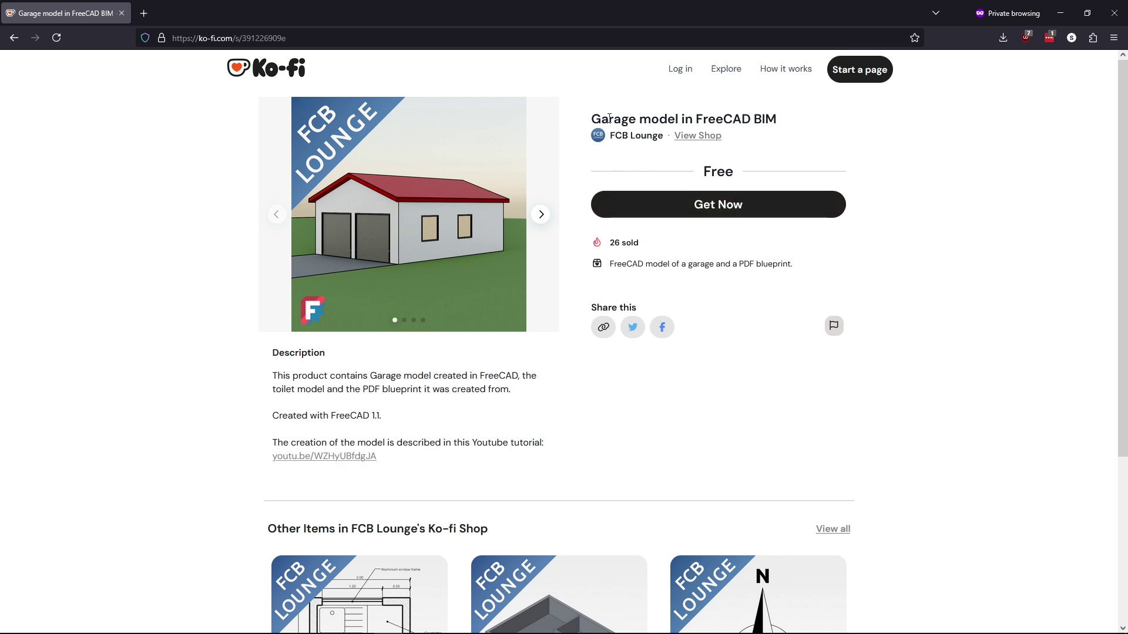
pyautogui.click(609, 117)
pyautogui.hotkey('alt', 'Tab')
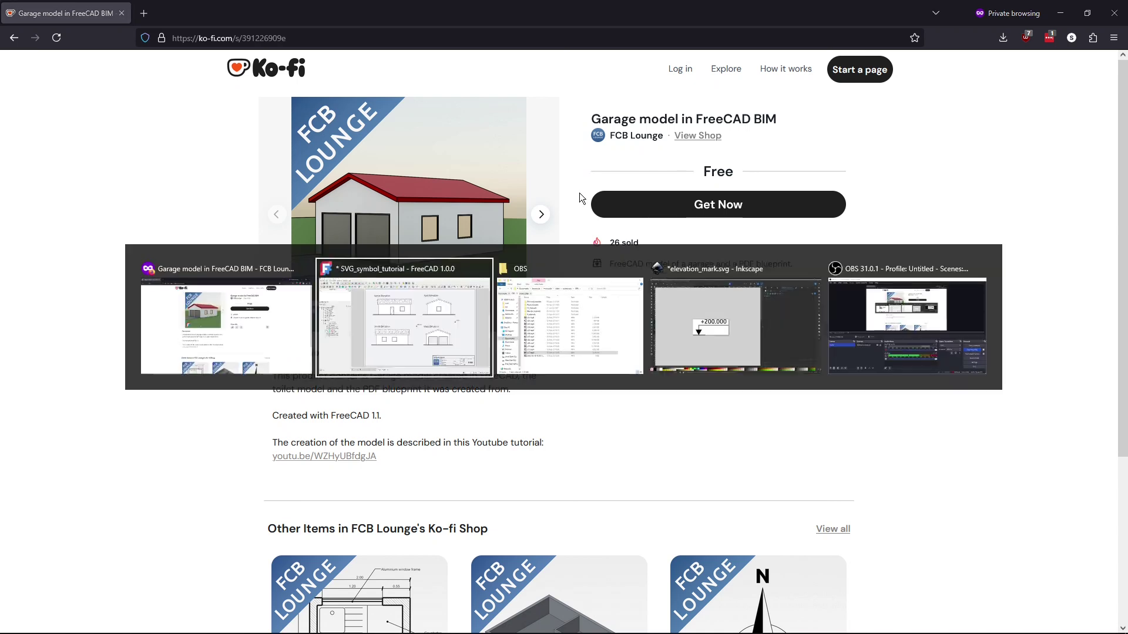